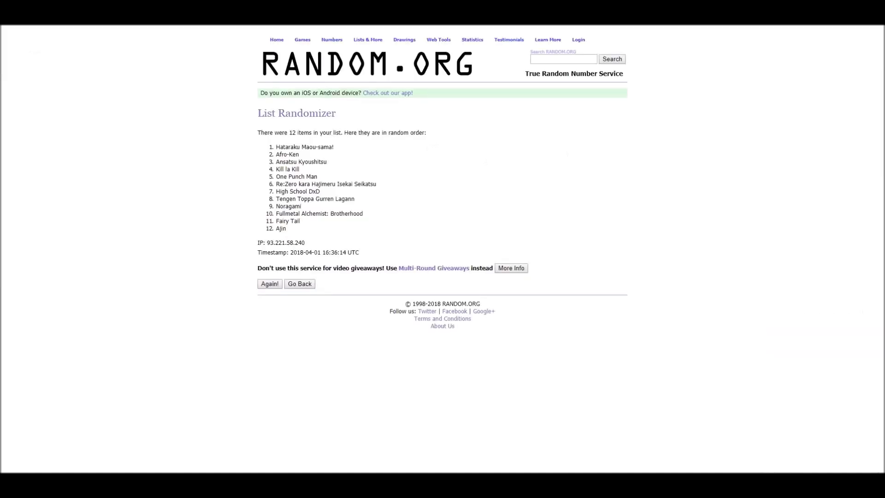
left_click_drag(334, 147, 275, 147)
left_click_drag(276, 154, 299, 155)
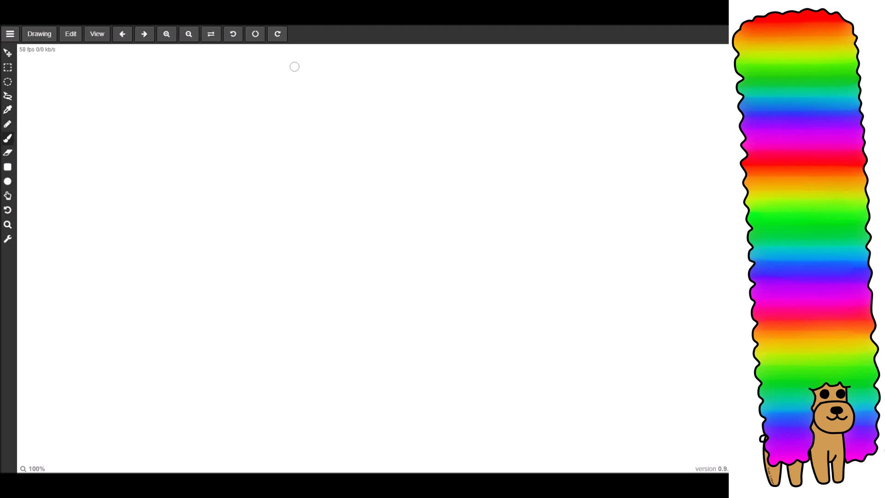
Step: Paint a thick black outline of a tall boxy afro with a long, short-legged dog body beneath it
mouse_move(294, 67)
left_mouse_down()
mouse_move(513, 68)
mouse_move(523, 357)
mouse_move(493, 355)
left_mouse_up()
left_click(505, 67)
mouse_move(293, 64)
left_mouse_down()
mouse_move(297, 194)
mouse_move(283, 328)
mouse_move(299, 354)
mouse_move(338, 356)
mouse_move(356, 329)
mouse_move(391, 316)
mouse_move(441, 326)
mouse_move(497, 357)
left_mouse_up()
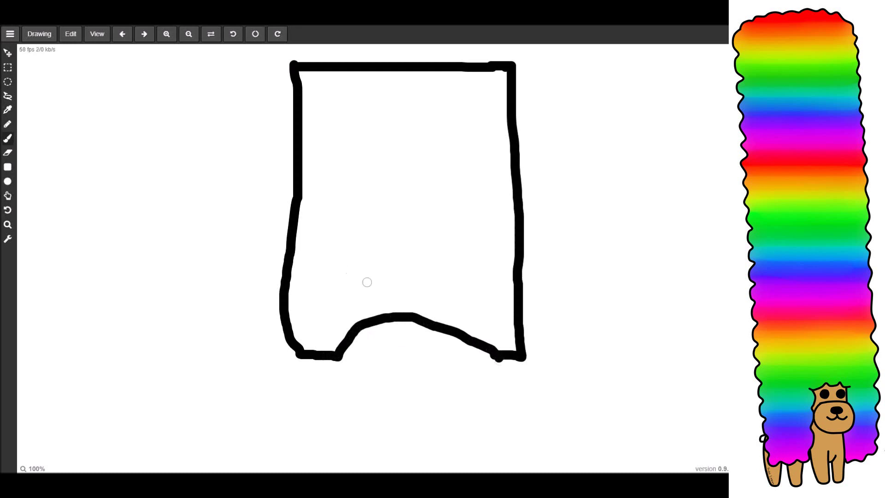
mouse_move(360, 331)
left_mouse_down()
mouse_move(322, 383)
mouse_move(224, 377)
left_mouse_up()
mouse_move(483, 349)
left_mouse_down()
mouse_move(545, 379)
mouse_move(556, 396)
mouse_move(548, 419)
mouse_move(523, 425)
mouse_move(532, 441)
mouse_move(431, 442)
mouse_move(411, 463)
mouse_move(383, 438)
mouse_move(367, 454)
mouse_move(347, 453)
mouse_move(344, 430)
mouse_move(325, 428)
mouse_move(283, 425)
mouse_move(263, 446)
mouse_move(261, 419)
mouse_move(219, 439)
mouse_move(215, 420)
mouse_move(230, 411)
mouse_move(226, 371)
left_mouse_up()
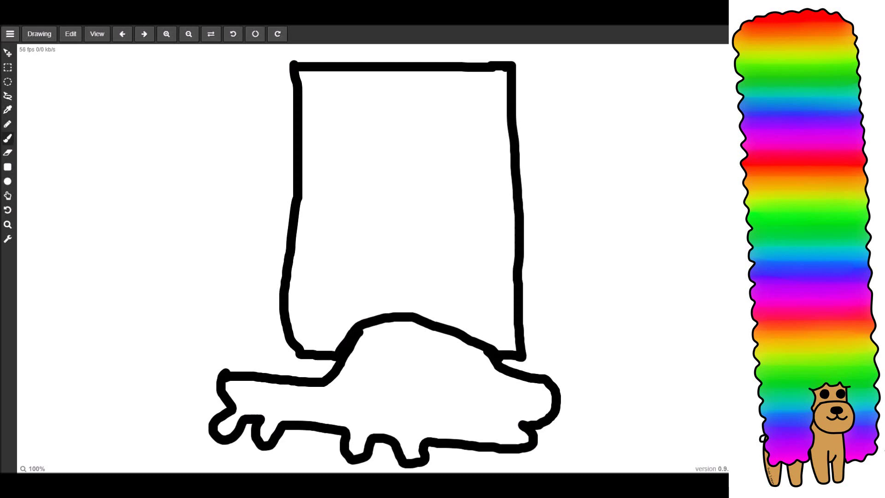
Step: Paint blue, red and yellow horizontal stripes one below another along the upper edge of the afro
left_click_drag(296, 74, 509, 73)
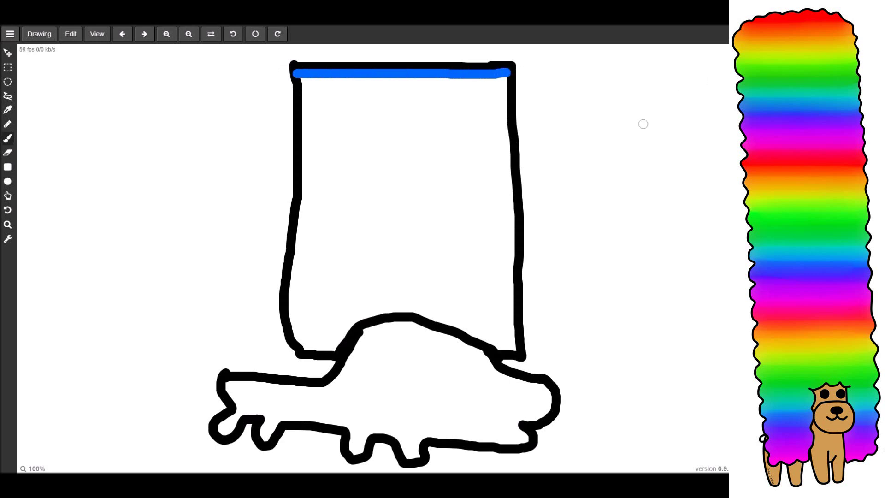
left_click(297, 81)
left_click_drag(296, 81, 509, 78)
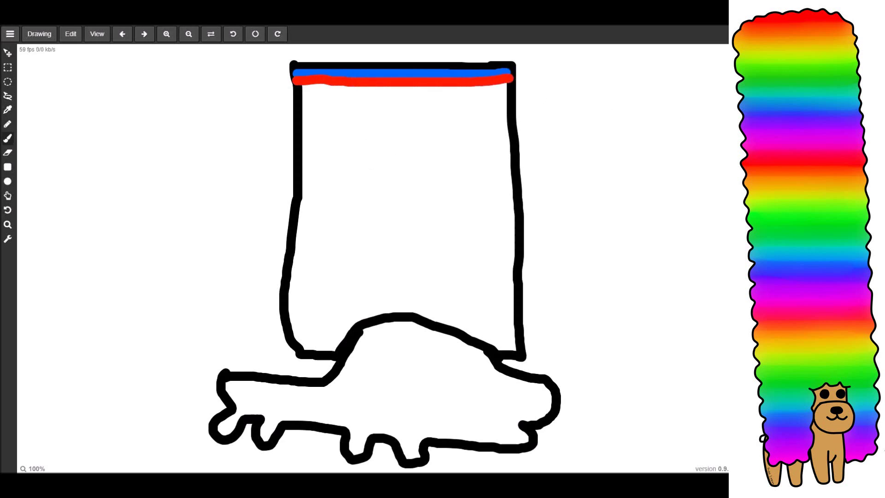
left_click(300, 88)
left_click_drag(309, 88, 516, 84)
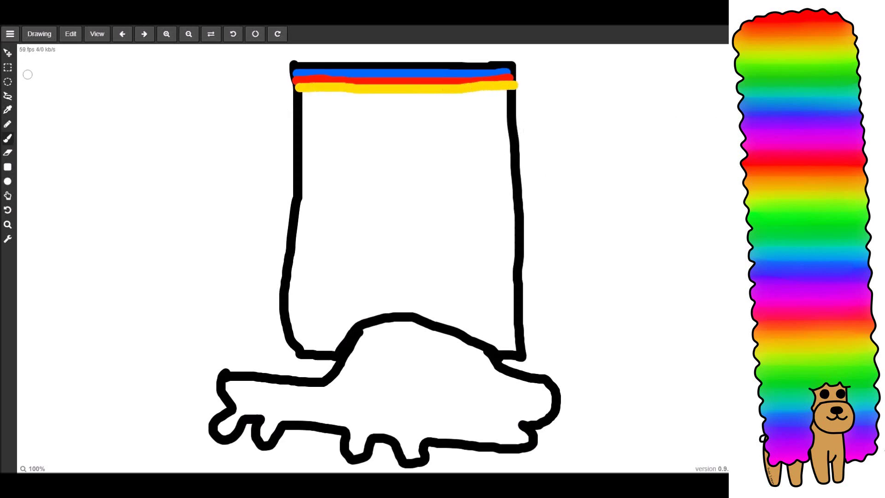
Step: Move the dog drawing slightly upward and paint lime green and pink stripes below the yellow one
left_click(7, 52)
mouse_move(392, 253)
left_mouse_down()
mouse_move(378, 171)
mouse_move(380, 303)
mouse_move(364, 299)
mouse_move(354, 207)
mouse_move(385, 258)
mouse_move(392, 244)
left_mouse_up()
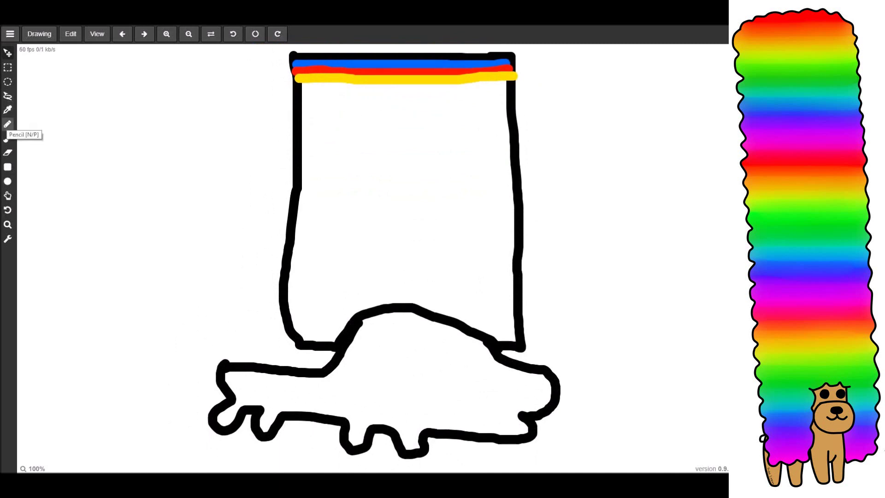
left_click(7, 138)
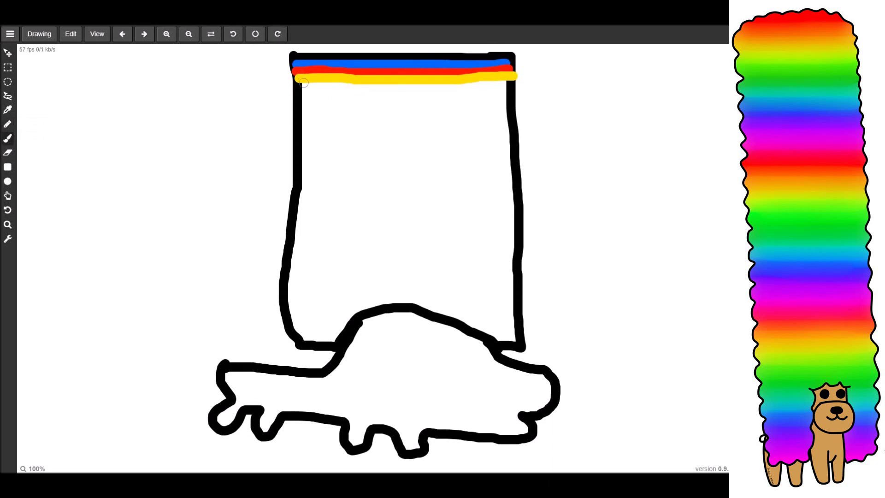
left_click_drag(301, 87, 508, 84)
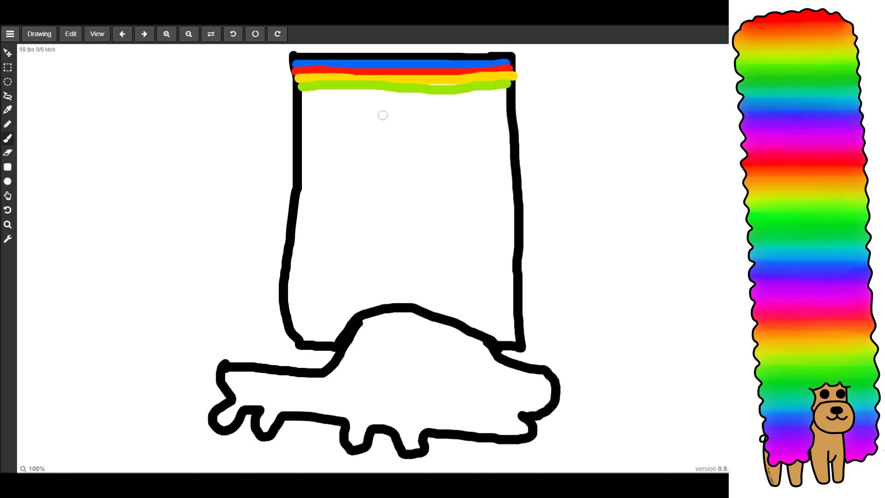
left_click(302, 94)
left_click_drag(302, 94, 507, 92)
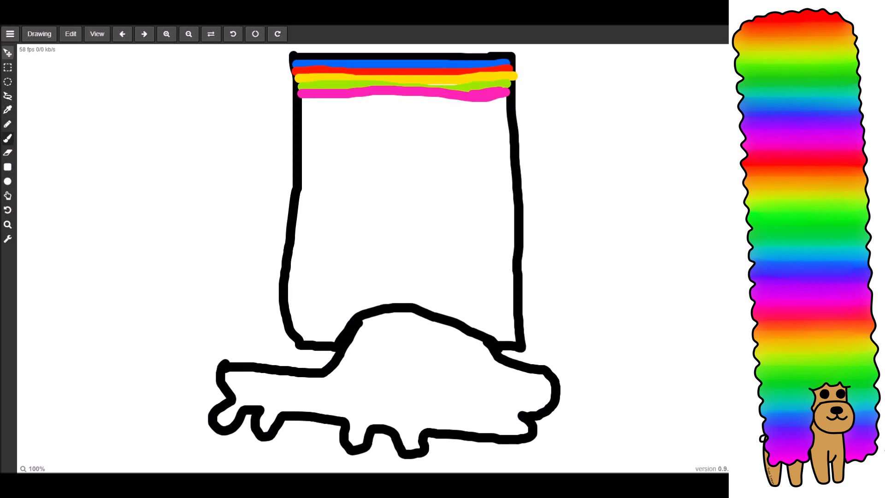
Step: Undo the move, the coloured stripes and the black outlines of the dog drawing until the canvas is empty
key("v")
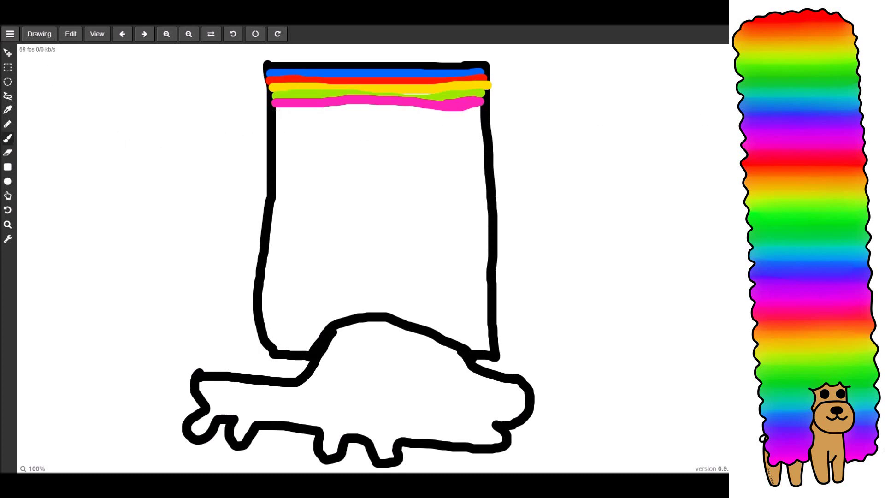
left_click(8, 52)
left_click(122, 34)
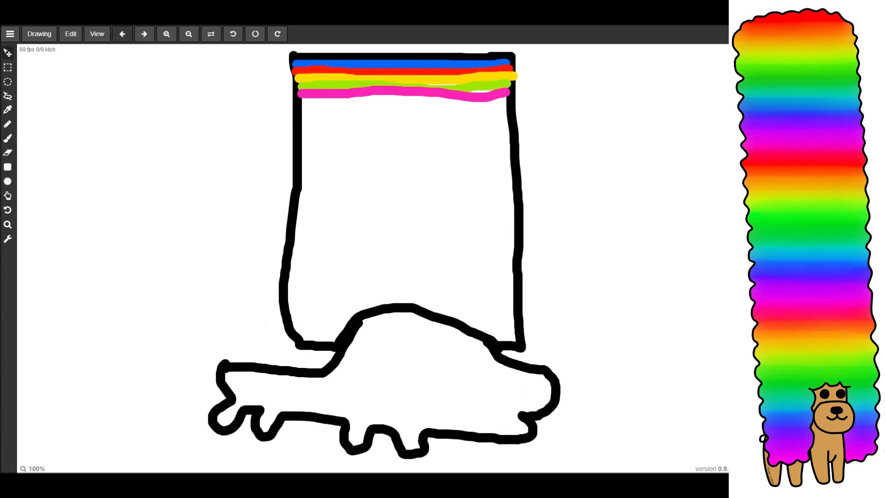
key("ctrl+z")
key("ctrl+z")
key("ctrl+z")
key("ctrl+z")
key("ctrl+z")
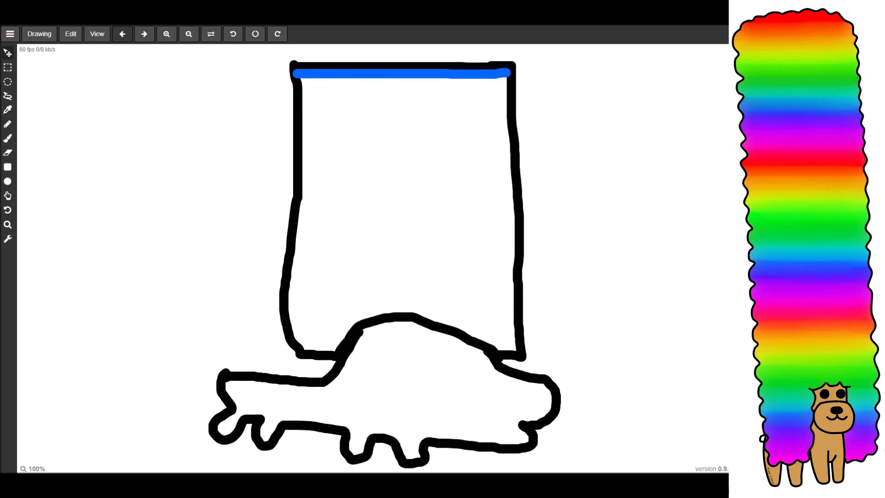
key("ctrl+z")
key("ctrl+z")
key("ctrl+z")
key("ctrl+z")
key("ctrl+z")
key("ctrl+z")
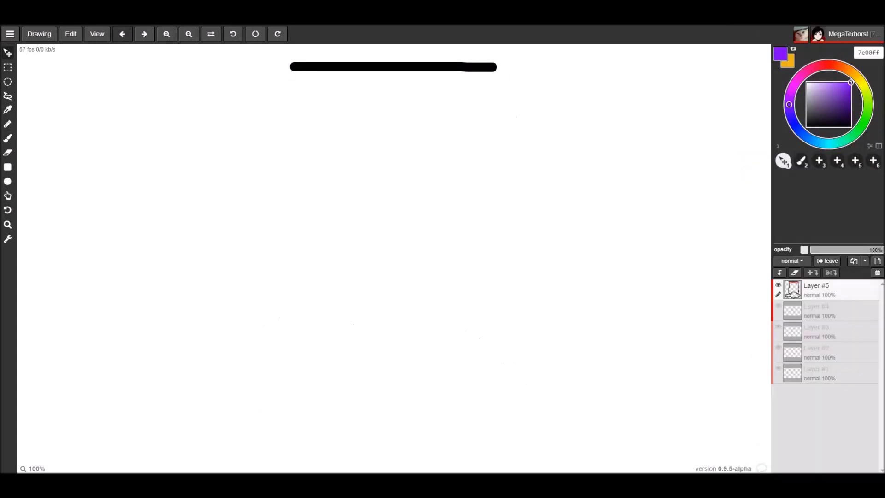
key("ctrl+z")
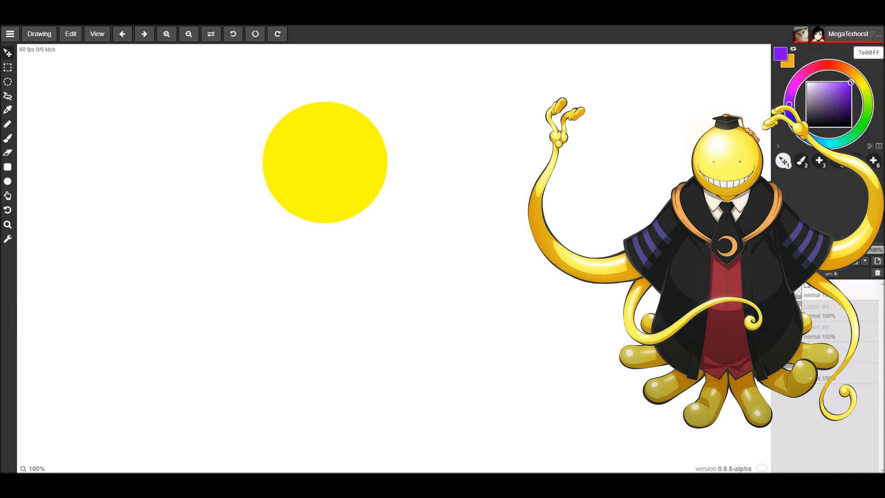
Step: Try a white grinning mouth outline on the yellow circle, and undo the whole yellow head drawing
mouse_move(295, 180)
left_mouse_down()
mouse_move(359, 181)
mouse_move(303, 186)
left_mouse_up()
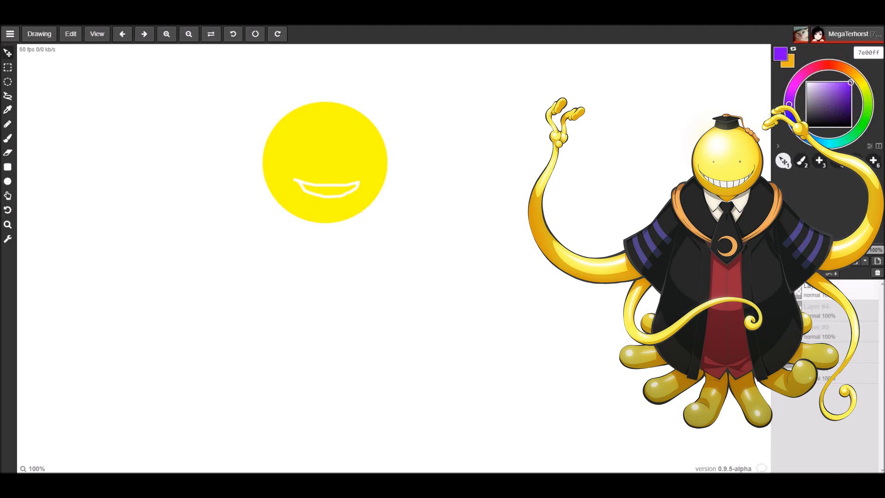
key("ctrl+z")
key("ctrl+z")
key("ctrl+z")
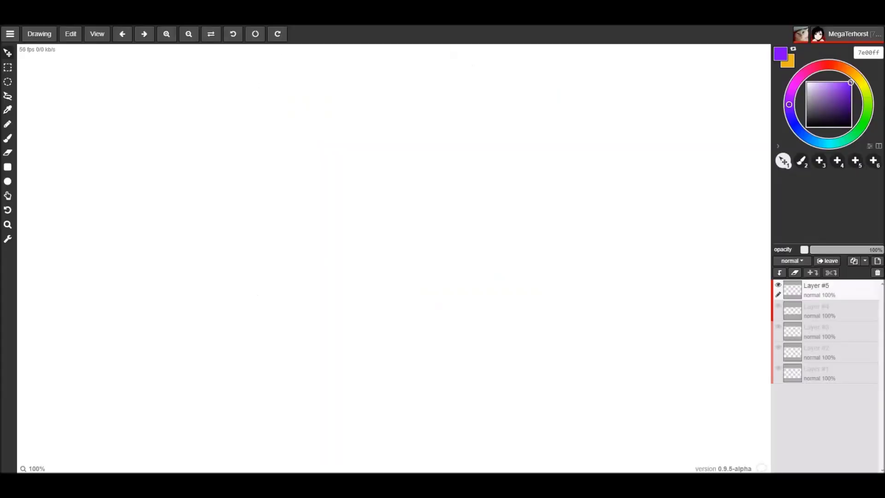
Step: Paint a black face with the 20 px brush: a U-shaped jawline, a smiling mouth and two round eyes
left_click(7, 138)
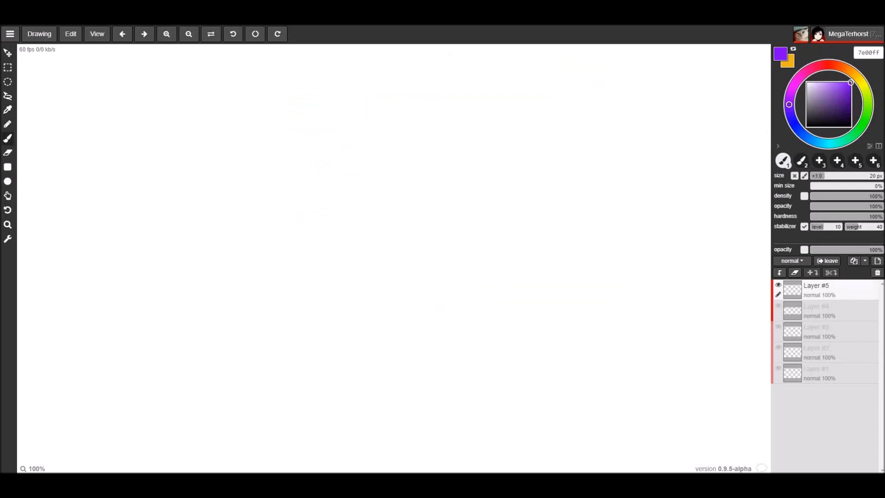
left_click(807, 125)
mouse_move(340, 178)
left_mouse_down()
mouse_move(337, 202)
mouse_move(350, 228)
mouse_move(391, 253)
mouse_move(448, 250)
mouse_move(466, 236)
mouse_move(477, 172)
left_mouse_up()
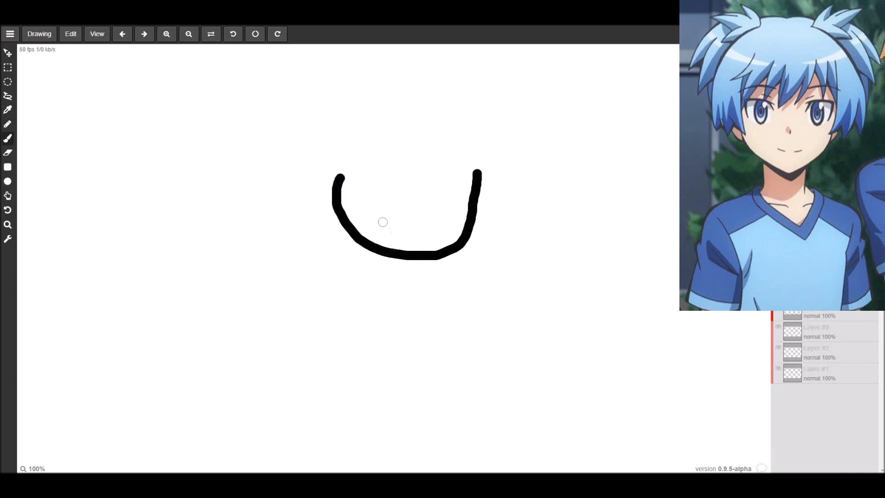
left_click_drag(383, 222, 432, 227)
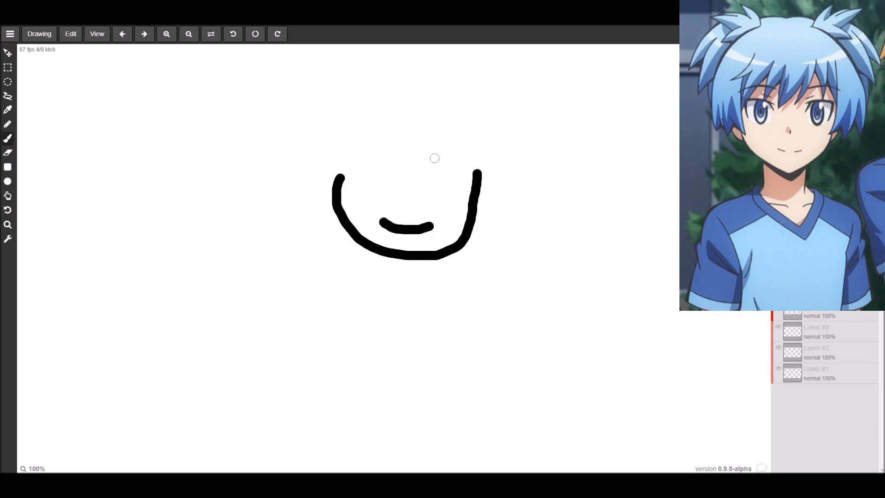
mouse_move(439, 165)
left_mouse_down()
mouse_move(423, 173)
mouse_move(438, 190)
mouse_move(451, 169)
mouse_move(435, 162)
left_mouse_up()
mouse_move(379, 165)
left_mouse_down()
mouse_move(364, 187)
mouse_move(394, 177)
mouse_move(378, 166)
mouse_move(344, 171)
mouse_move(341, 162)
mouse_move(358, 151)
left_mouse_up()
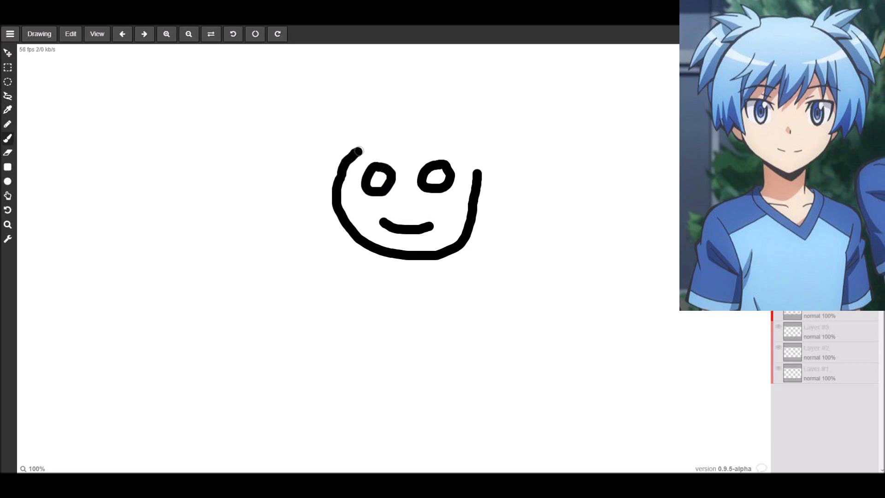
Step: Extend the head outline upward and paint light blue hair around it with a spiky tuft on each side
left_click_drag(478, 171, 470, 150)
mouse_move(353, 149)
left_mouse_down()
mouse_move(327, 145)
mouse_move(342, 149)
mouse_move(369, 136)
mouse_move(364, 127)
mouse_move(413, 115)
mouse_move(371, 141)
mouse_move(420, 125)
mouse_move(466, 127)
mouse_move(469, 140)
mouse_move(480, 130)
mouse_move(484, 144)
mouse_move(463, 142)
mouse_move(502, 164)
mouse_move(488, 189)
mouse_move(505, 173)
mouse_move(479, 208)
left_mouse_up()
mouse_move(353, 162)
left_mouse_down()
mouse_move(325, 187)
mouse_move(320, 157)
left_mouse_up()
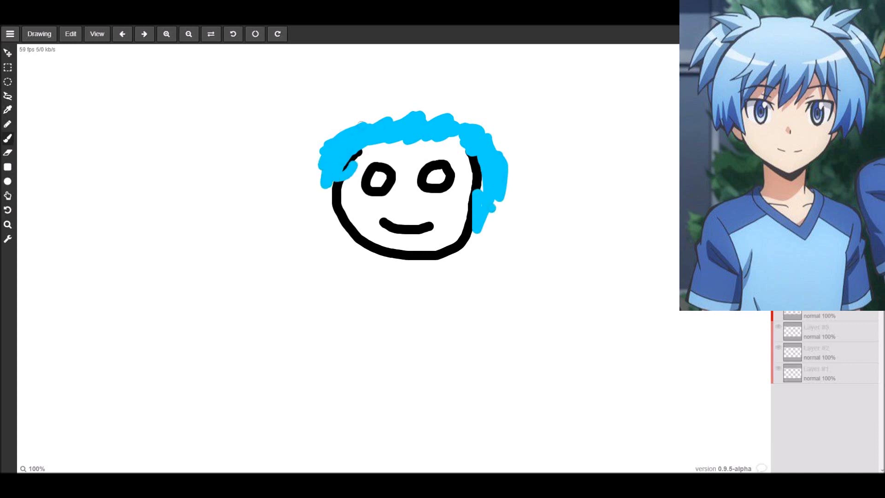
mouse_move(350, 125)
left_mouse_down()
mouse_move(385, 118)
mouse_move(365, 134)
mouse_move(343, 127)
mouse_move(381, 110)
mouse_move(372, 124)
mouse_move(394, 101)
left_mouse_up()
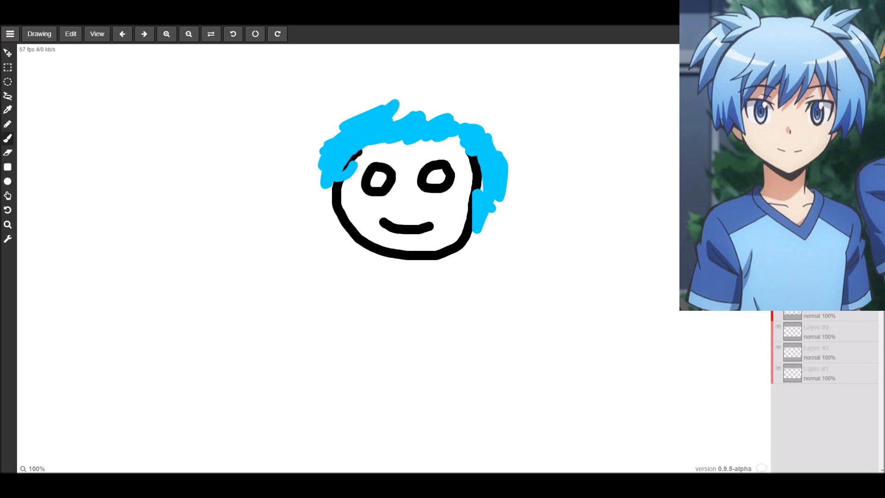
mouse_move(475, 119)
left_mouse_down()
mouse_move(469, 98)
mouse_move(483, 133)
left_mouse_up()
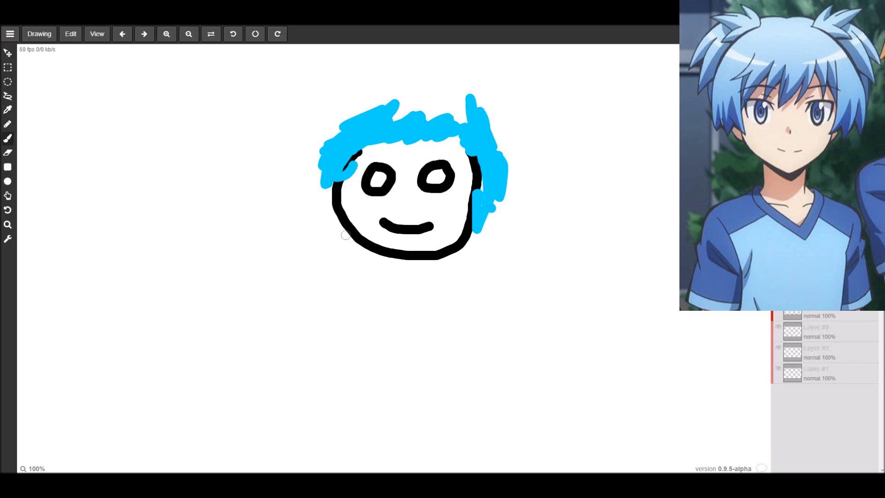
Step: Paint a black nose, neck and torso with two arms, plus a vertical centre line down the shirt
mouse_move(404, 197)
left_mouse_down()
mouse_move(395, 201)
mouse_move(407, 210)
left_mouse_up()
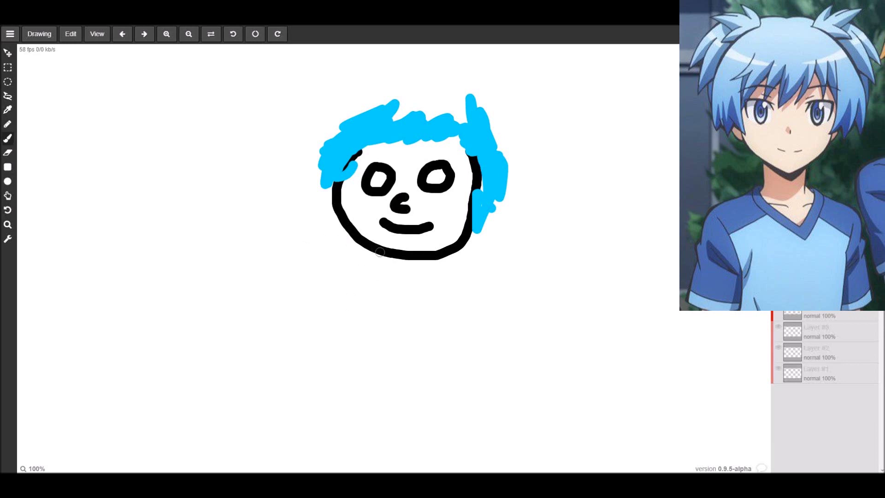
left_click_drag(380, 252, 372, 283)
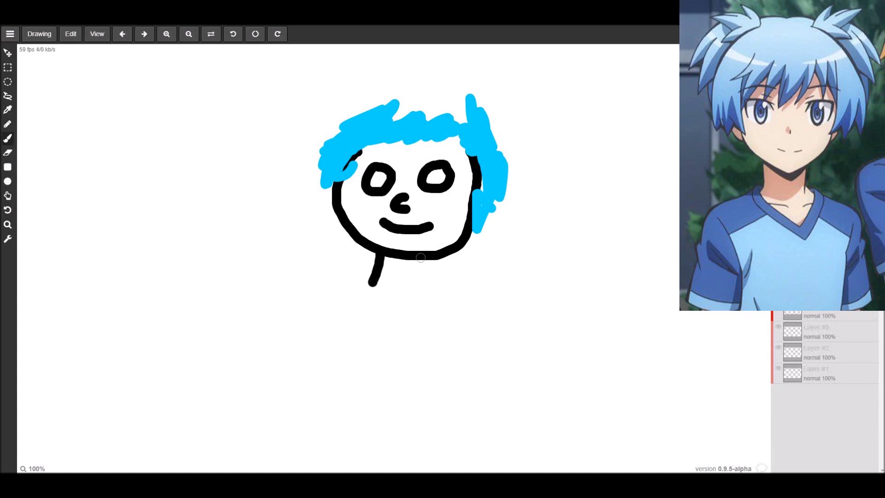
left_click_drag(434, 257, 442, 295)
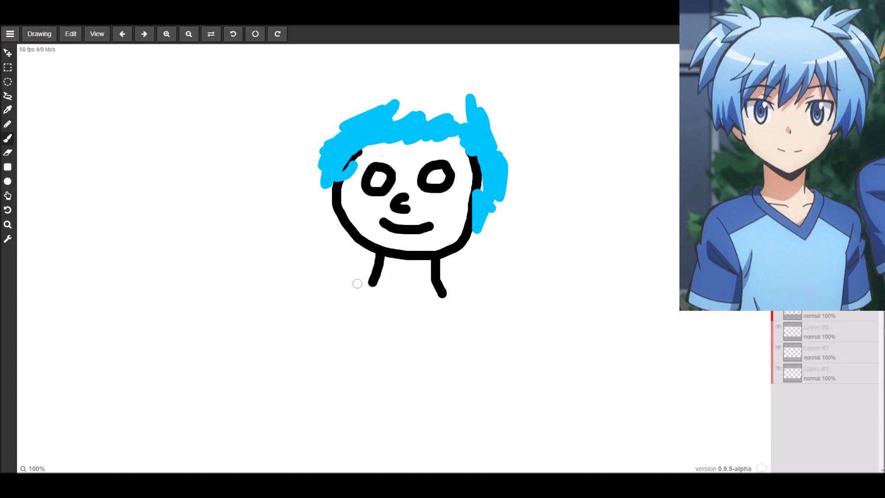
mouse_move(371, 283)
left_mouse_down()
mouse_move(433, 307)
mouse_move(467, 295)
mouse_move(491, 306)
mouse_move(506, 316)
mouse_move(539, 387)
mouse_move(500, 396)
mouse_move(485, 353)
mouse_move(460, 338)
mouse_move(453, 339)
mouse_move(457, 410)
mouse_move(351, 409)
mouse_move(353, 340)
mouse_move(281, 399)
mouse_move(262, 372)
mouse_move(369, 281)
left_mouse_up()
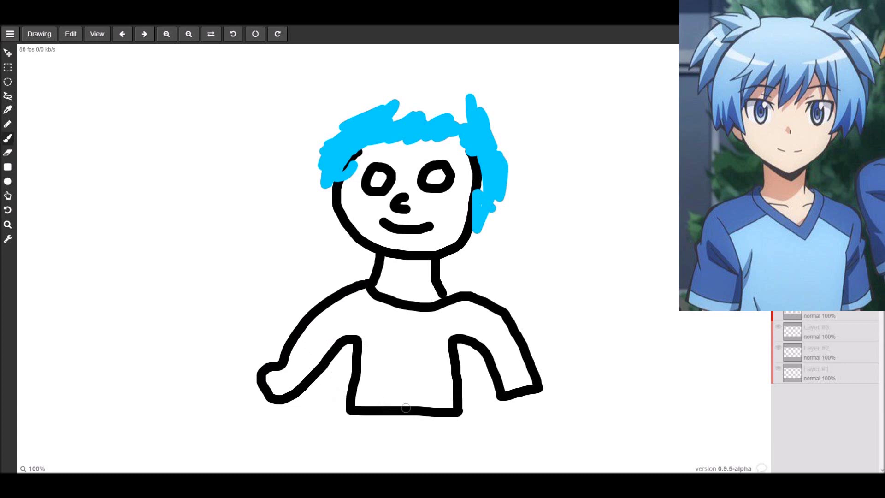
mouse_move(407, 408)
left_mouse_down()
mouse_move(407, 315)
mouse_move(407, 323)
left_mouse_up()
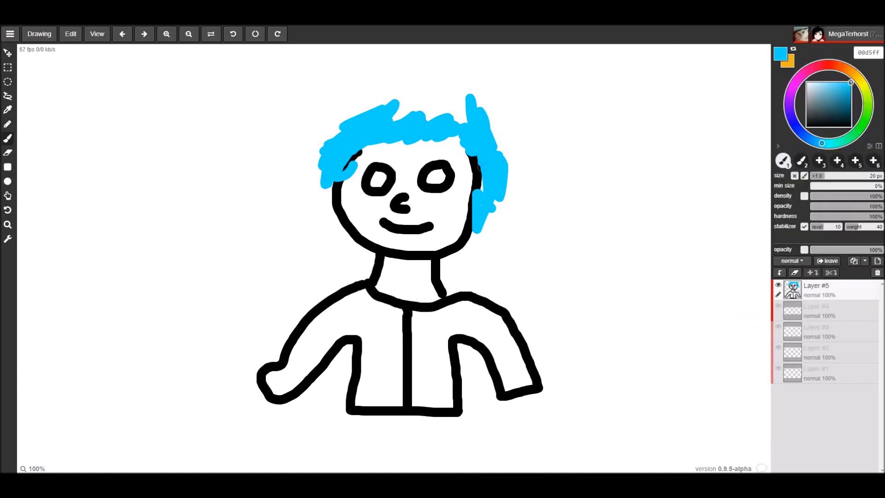
Step: Undo the body, nose, hair and head outline extensions, back to the jawline, eyes and mouth
left_click_drag(478, 164, 484, 192)
left_click(122, 34)
left_click(122, 33)
key("ctrl+z")
key("ctrl+z")
key("ctrl+z")
key("ctrl+z")
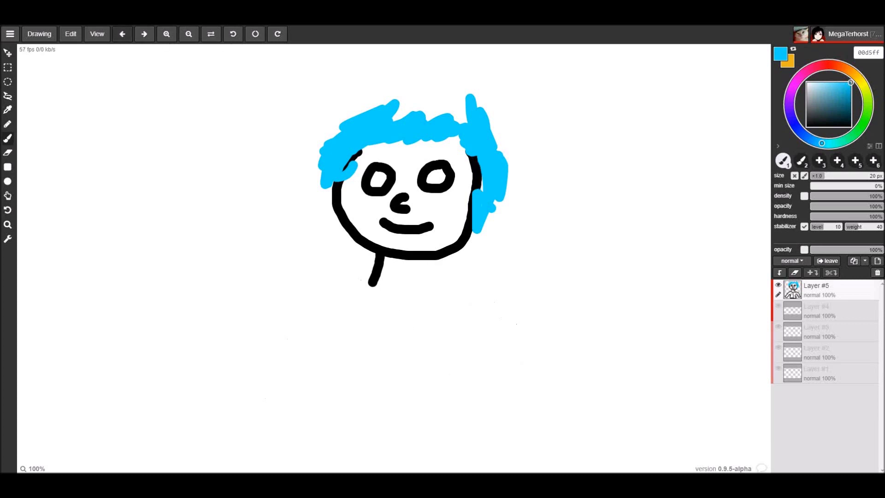
key("ctrl+z")
key("ctrl+z")
key("ctrl+z")
key("ctrl+z")
key("ctrl+z")
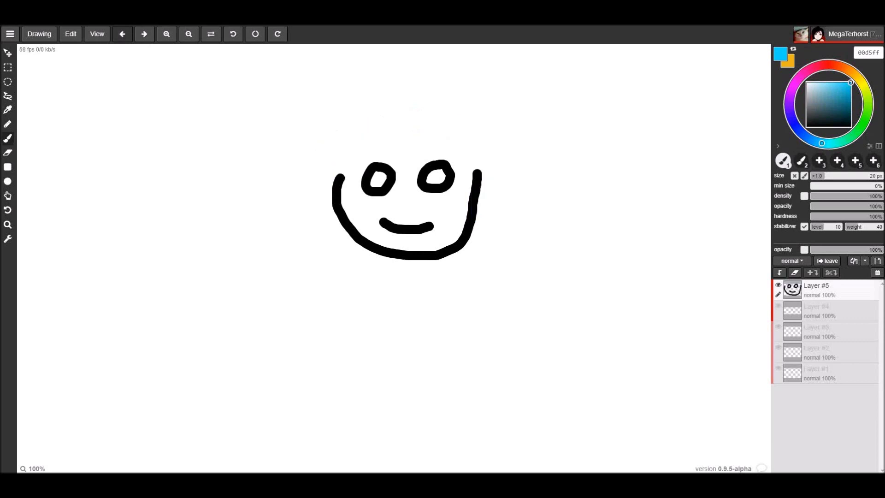
left_click(144, 33)
left_click(122, 34)
Step: Erase the remaining face using a 100 px eraser size, and reduce the eraser size to 10 px
left_click(7, 152)
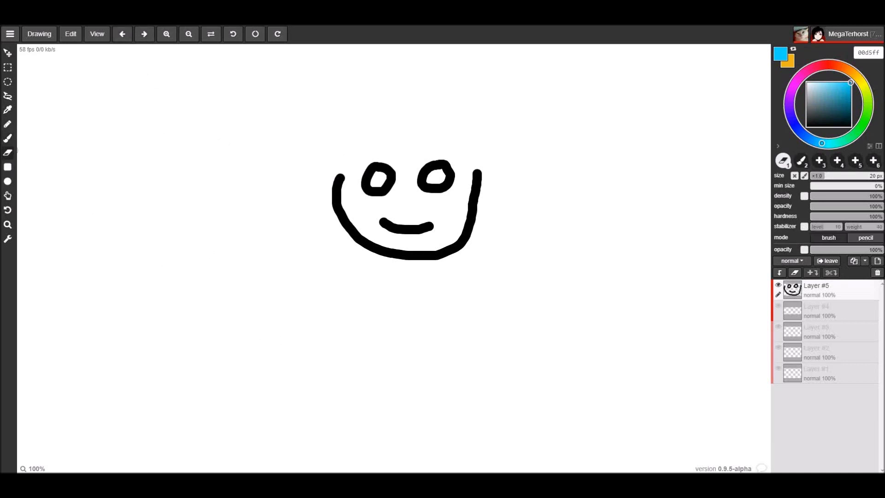
mouse_move(437, 168)
left_mouse_down()
mouse_move(423, 171)
mouse_move(460, 182)
mouse_move(477, 175)
left_mouse_up()
mouse_move(564, 196)
left_mouse_down()
mouse_move(321, 181)
mouse_move(507, 182)
mouse_move(322, 201)
mouse_move(498, 225)
mouse_move(395, 207)
mouse_move(429, 206)
mouse_move(398, 228)
mouse_move(406, 248)
left_mouse_up()
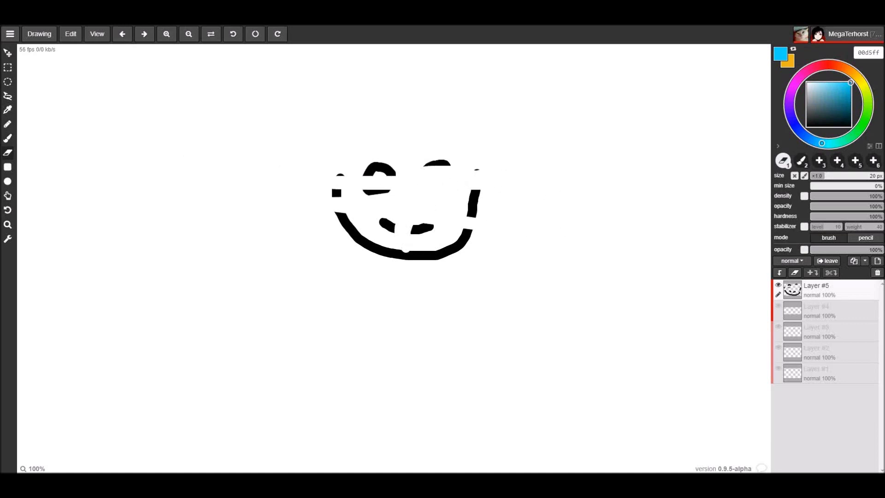
left_click_drag(825, 176, 881, 176)
mouse_move(346, 233)
left_mouse_down()
mouse_move(366, 197)
mouse_move(326, 148)
mouse_move(385, 258)
mouse_move(507, 230)
mouse_move(487, 197)
mouse_move(434, 243)
mouse_move(383, 220)
mouse_move(357, 173)
mouse_move(371, 165)
mouse_move(402, 189)
mouse_move(444, 163)
mouse_move(493, 174)
left_mouse_up()
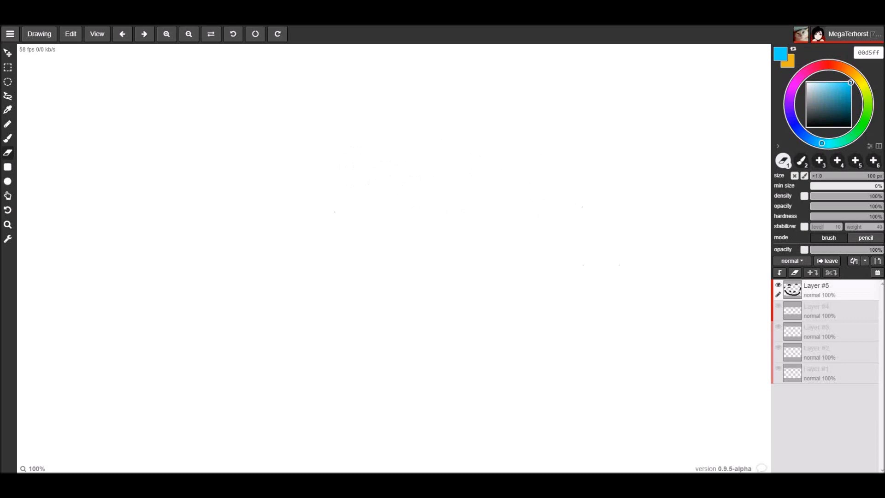
left_click_drag(881, 176, 821, 175)
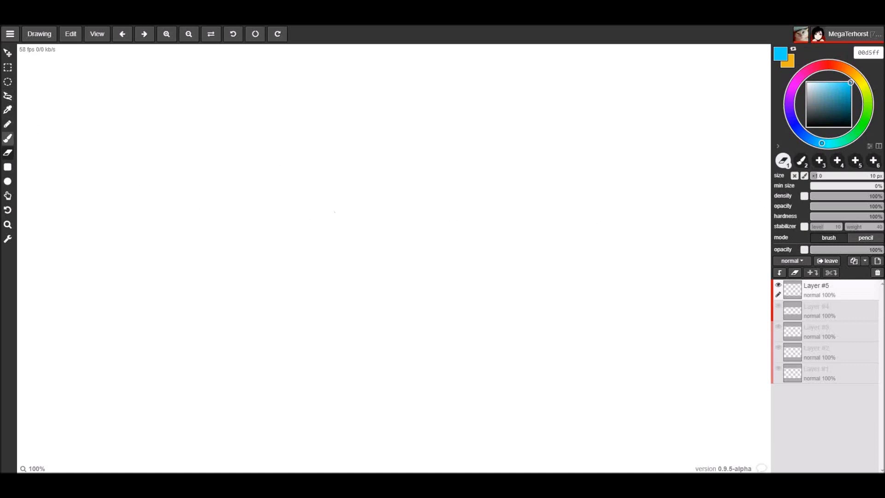
Step: Paint two legs as four black lines running to the canvas's lower edge with the 20 px brush
left_click(8, 139)
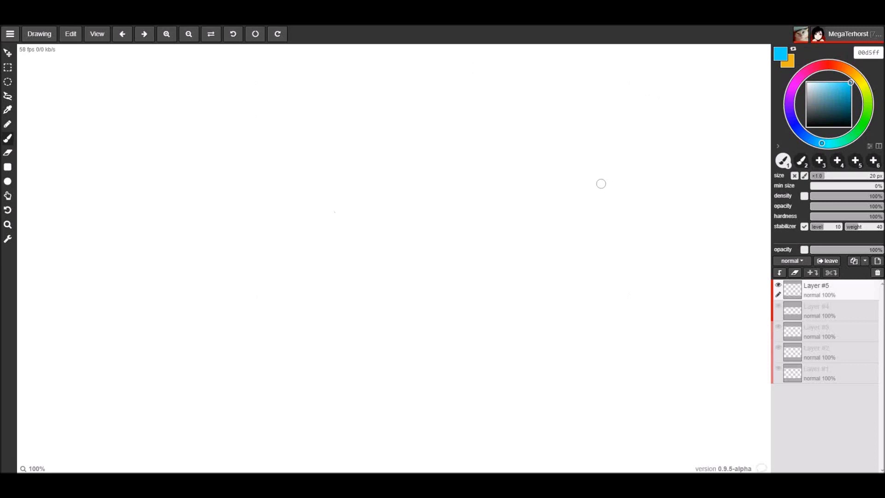
left_click(807, 126)
mouse_move(191, 468)
left_mouse_down()
mouse_move(226, 366)
mouse_move(273, 282)
left_mouse_up()
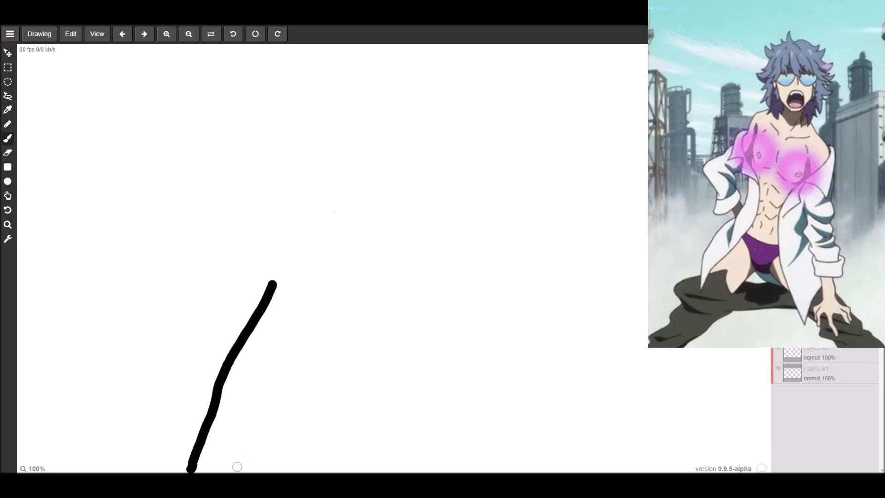
mouse_move(234, 470)
left_mouse_down()
mouse_move(267, 416)
mouse_move(309, 300)
left_mouse_up()
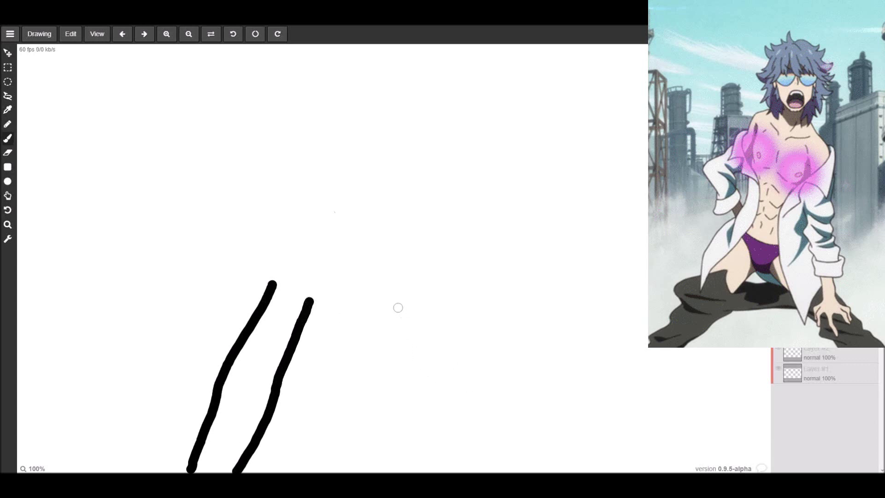
left_click_drag(392, 302, 421, 471)
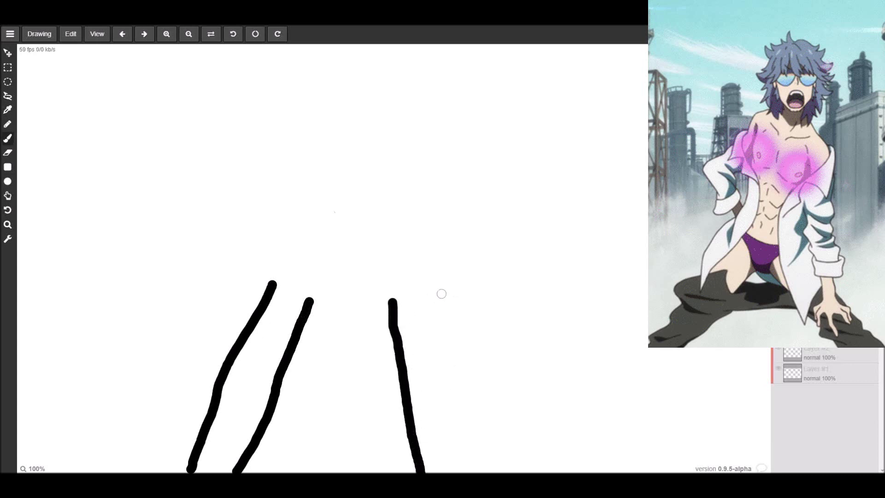
left_click_drag(441, 293, 478, 472)
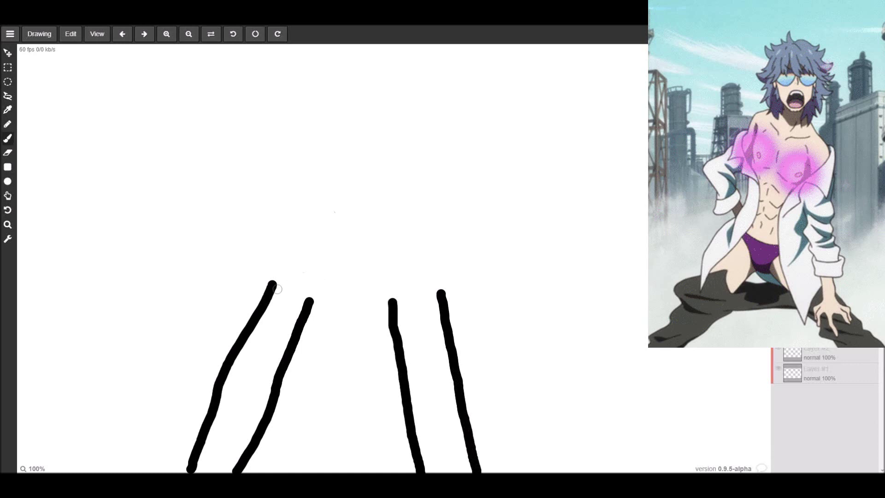
Step: Paint the hips and a curved brief joining the legs, and extend both sides of the torso upward
mouse_move(272, 282)
left_mouse_down()
mouse_move(308, 246)
mouse_move(317, 206)
left_mouse_up()
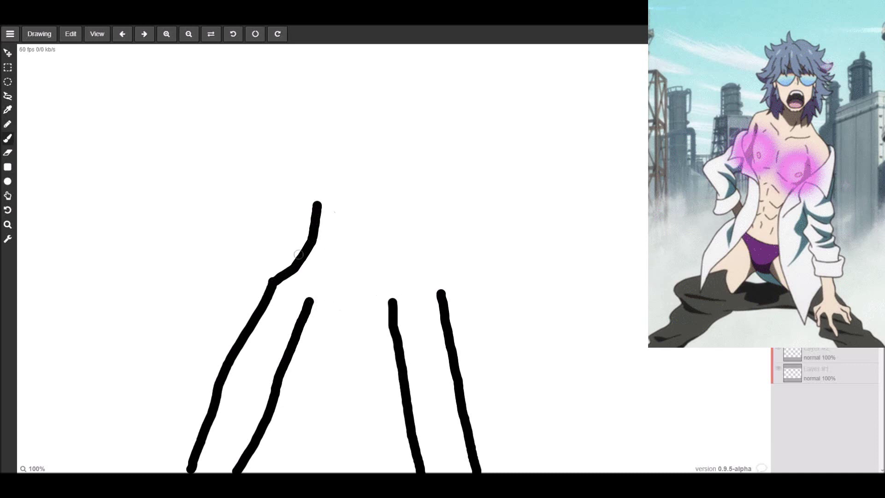
mouse_move(310, 257)
left_mouse_down()
mouse_move(352, 305)
mouse_move(422, 288)
mouse_move(440, 272)
mouse_move(441, 293)
mouse_move(440, 272)
left_mouse_up()
left_click_drag(350, 304, 391, 296)
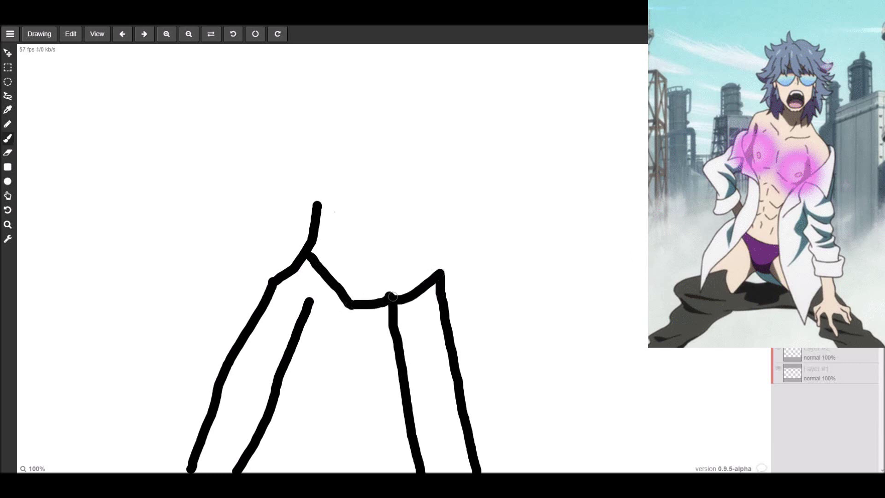
left_click_drag(308, 304, 339, 290)
mouse_move(319, 231)
left_mouse_down()
mouse_move(359, 279)
mouse_move(435, 264)
mouse_move(439, 272)
mouse_move(438, 116)
left_mouse_up()
left_click_drag(317, 204, 324, 109)
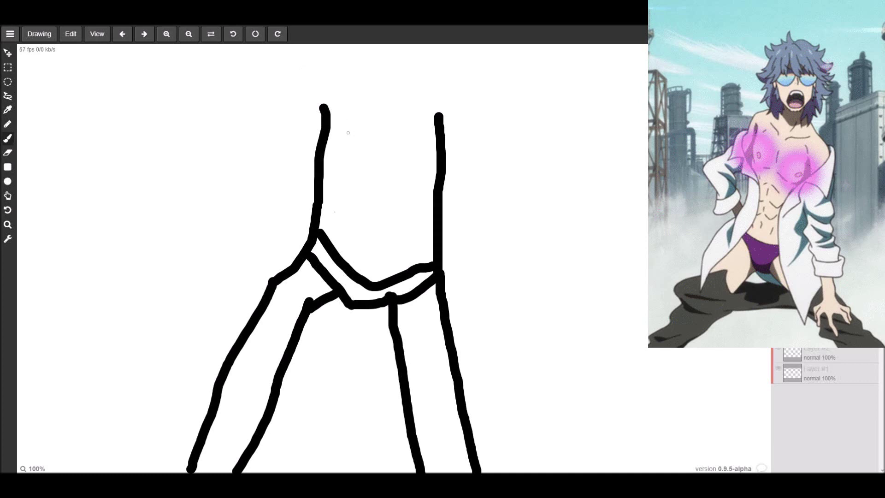
Step: Draw a small star on each side of the chest with a thinner line, plus a thick shoulder stroke beside the torso
mouse_move(344, 128)
left_mouse_down()
mouse_move(362, 126)
mouse_move(340, 120)
left_mouse_up()
mouse_move(405, 124)
left_mouse_down()
mouse_move(422, 121)
mouse_move(403, 146)
mouse_move(406, 123)
left_mouse_up()
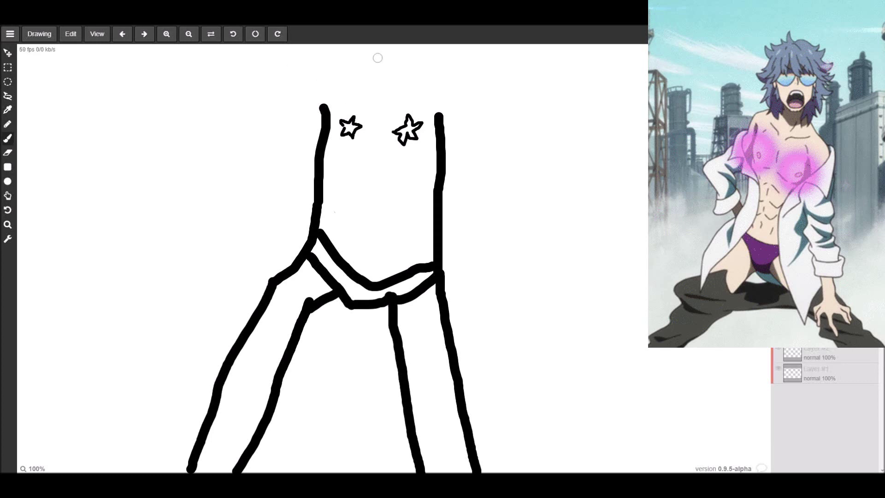
mouse_move(439, 121)
left_mouse_down()
mouse_move(461, 107)
mouse_move(507, 133)
left_mouse_up()
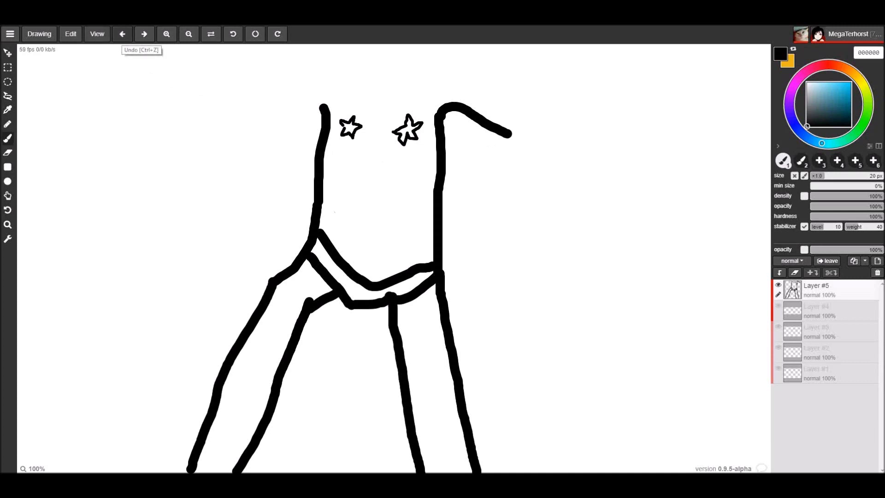
Step: Undo the shoulder, stars, torso, hips and leg strokes, back to the first leg line
left_click(122, 35)
left_click(123, 35)
left_click(123, 35)
left_click(122, 35)
left_click(122, 35)
left_click(122, 35)
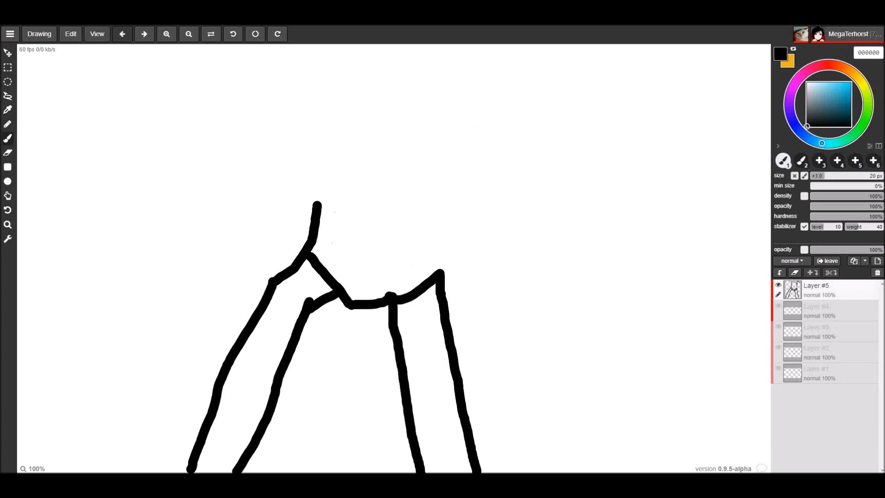
left_click(122, 35)
left_click(123, 36)
left_click(123, 35)
left_click(123, 35)
left_click(123, 35)
left_click(123, 35)
left_click(122, 35)
left_click(123, 35)
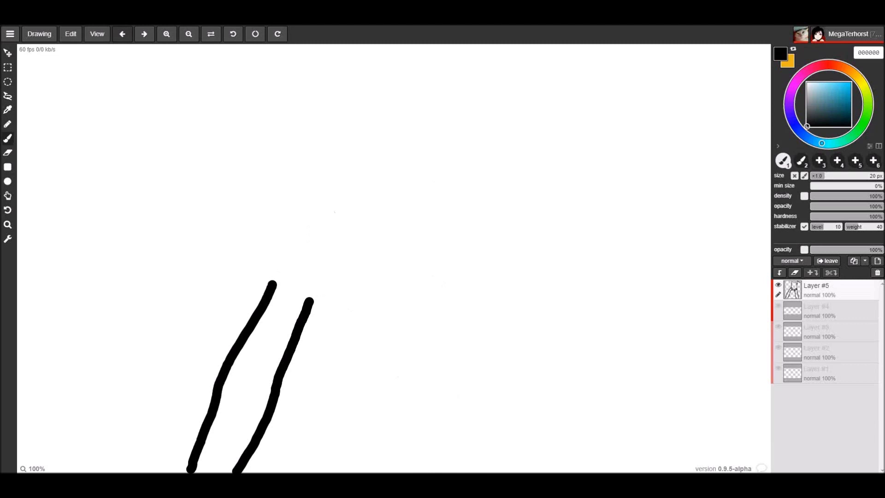
key("ctrl+z")
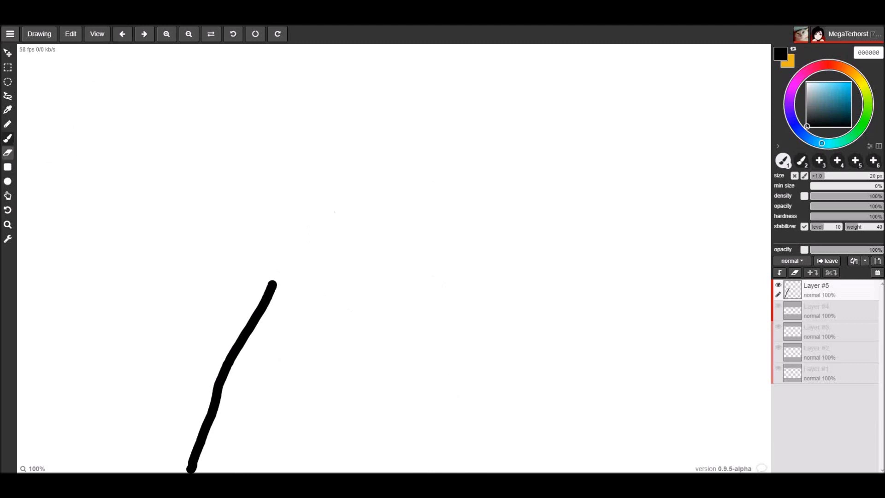
Step: Erase the remaining leg line with a 24 px eraser
left_click(7, 153)
left_click_drag(816, 176, 828, 175)
mouse_move(276, 293)
left_mouse_down()
mouse_move(254, 338)
mouse_move(272, 273)
mouse_move(265, 309)
mouse_move(216, 400)
mouse_move(244, 320)
mouse_move(207, 400)
mouse_move(189, 468)
mouse_move(221, 397)
left_mouse_up()
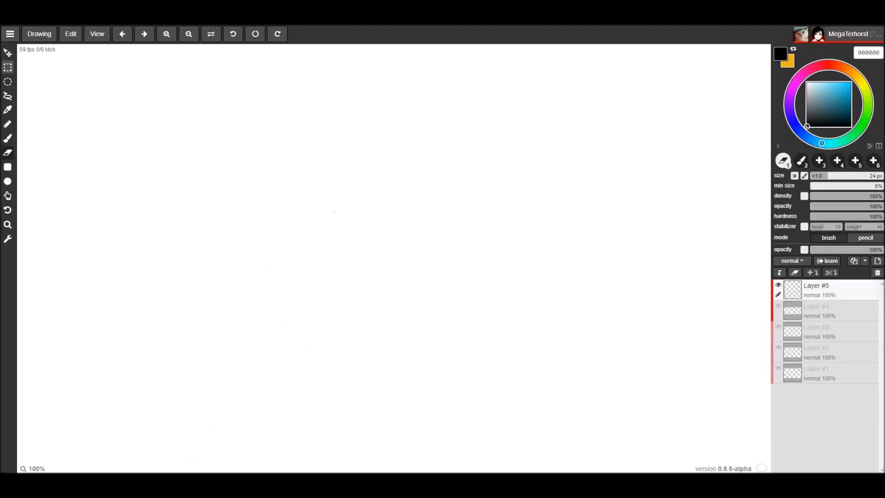
Step: Outline a samurai helmet in thin black brush strokes with a hanging flap on each side and a rounded face between them
key("b")
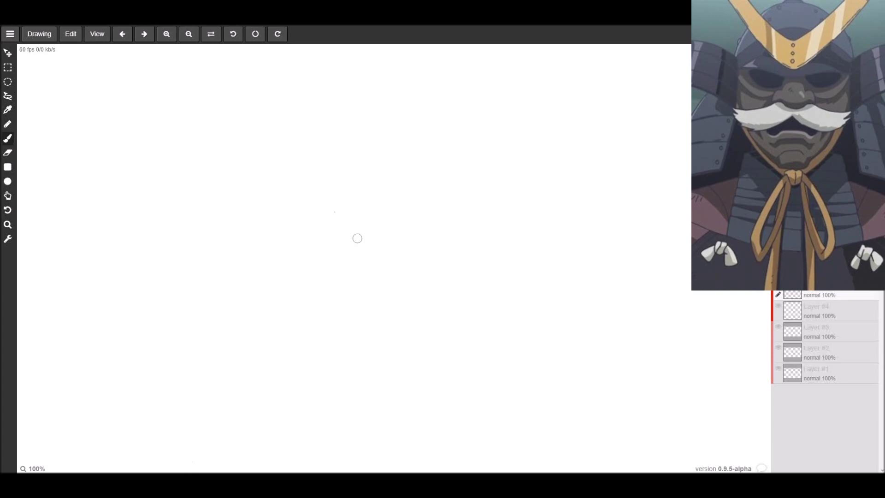
mouse_move(350, 386)
left_mouse_down()
mouse_move(382, 272)
mouse_move(456, 143)
mouse_move(583, 263)
mouse_move(600, 389)
left_mouse_up()
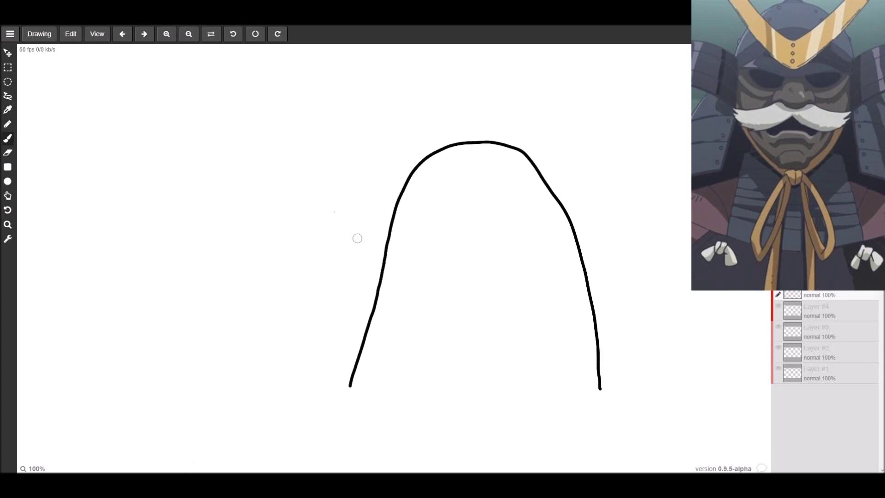
left_click_drag(350, 386, 402, 397)
mouse_move(600, 389)
left_mouse_down()
mouse_move(556, 395)
mouse_move(557, 296)
mouse_move(533, 221)
mouse_move(486, 197)
mouse_move(419, 254)
mouse_move(400, 399)
left_mouse_up()
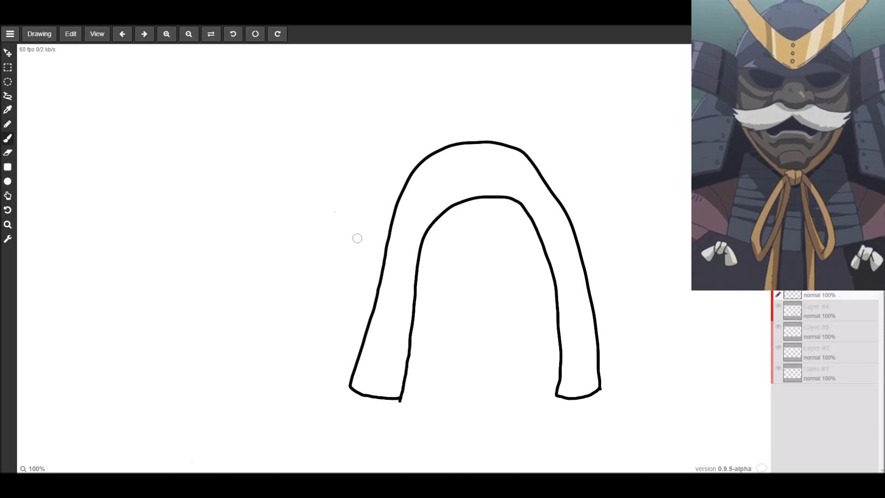
mouse_move(422, 250)
left_mouse_down()
mouse_move(428, 328)
mouse_move(507, 403)
mouse_move(561, 299)
left_mouse_up()
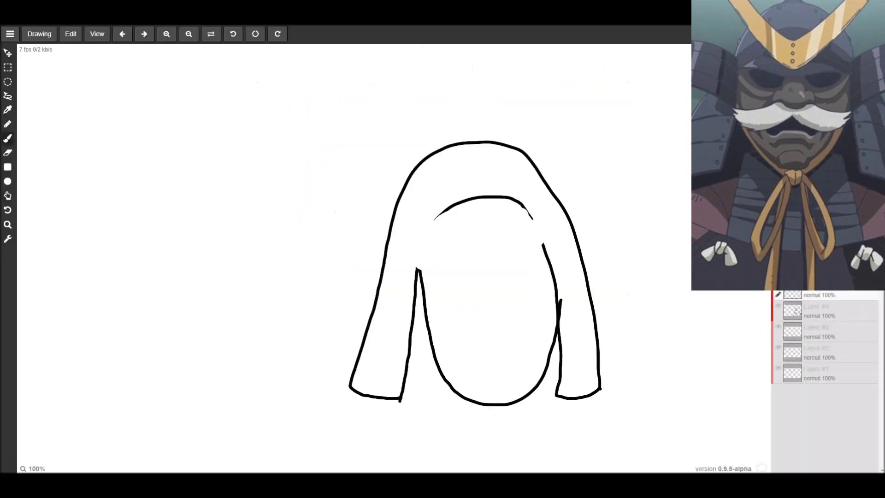
Step: Erase the helmet's inner arc and open gaps in its outer outline for the brim and crest
left_click_drag(543, 243, 547, 254)
left_click_drag(558, 201, 578, 246)
left_click_drag(532, 219, 524, 209)
mouse_move(385, 256)
left_mouse_down()
mouse_move(398, 201)
mouse_move(441, 214)
left_mouse_up()
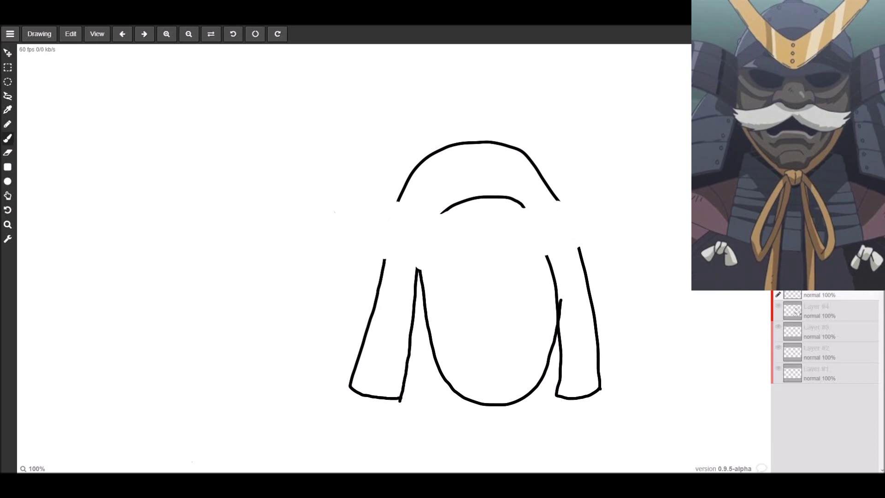
mouse_move(419, 165)
left_mouse_down()
mouse_move(433, 153)
mouse_move(415, 169)
left_mouse_up()
left_click_drag(516, 148, 537, 170)
mouse_move(441, 212)
left_mouse_down()
mouse_move(516, 198)
mouse_move(525, 207)
left_mouse_up()
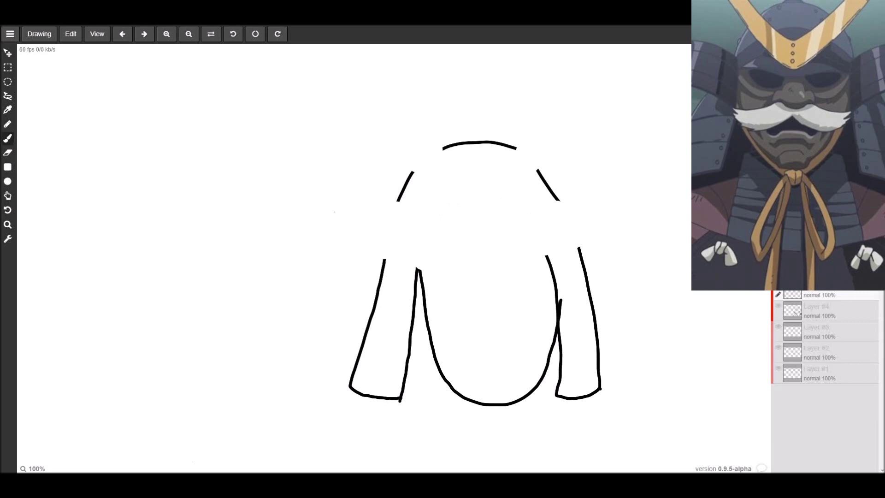
Step: Draw a wide helmet brim with a central peak across the head, and two crest horns rising from the peak
left_click_drag(349, 189, 339, 248)
mouse_move(345, 183)
left_mouse_down()
mouse_move(376, 200)
mouse_move(456, 211)
mouse_move(484, 179)
mouse_move(500, 208)
mouse_move(645, 177)
mouse_move(665, 239)
mouse_move(506, 249)
mouse_move(333, 246)
mouse_move(387, 241)
mouse_move(418, 247)
left_mouse_up()
left_click_drag(545, 249, 548, 257)
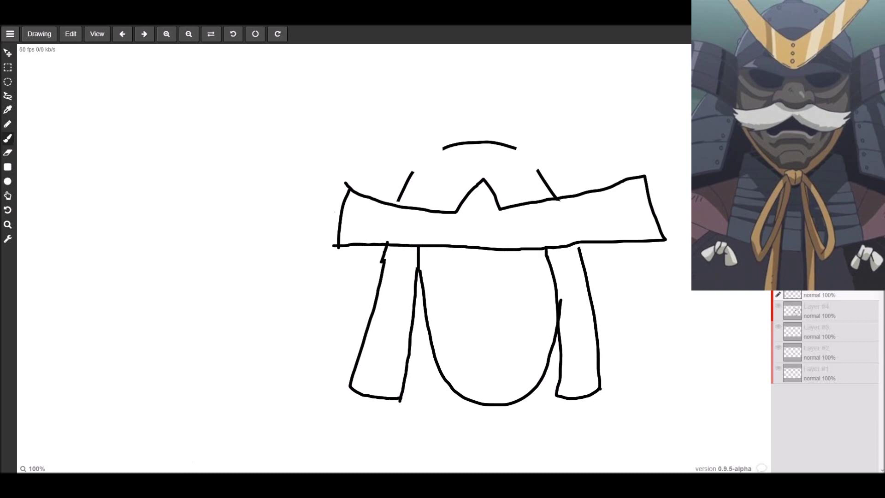
mouse_move(456, 211)
left_mouse_down()
mouse_move(377, 136)
mouse_move(424, 126)
mouse_move(471, 192)
mouse_move(543, 122)
mouse_move(570, 138)
mouse_move(499, 204)
left_mouse_up()
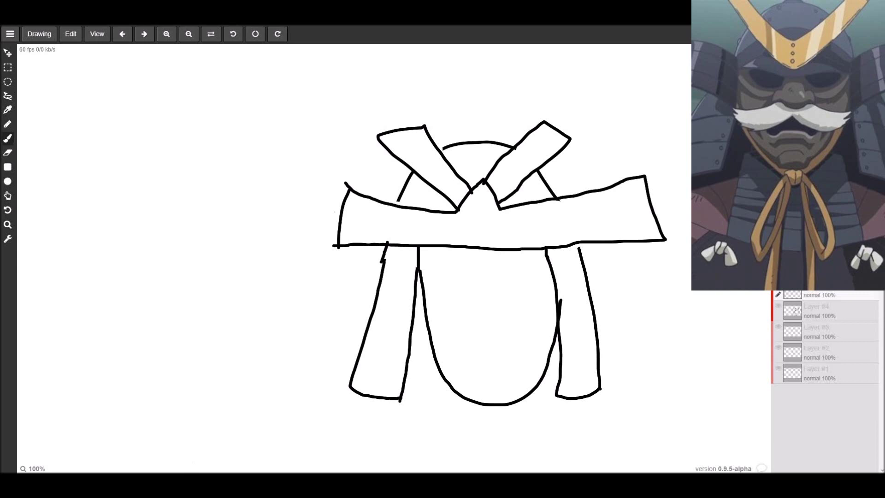
Step: Paint two solid black eyes directly below the helmet brim
mouse_move(434, 252)
left_mouse_down()
mouse_move(476, 252)
mouse_move(429, 249)
left_mouse_up()
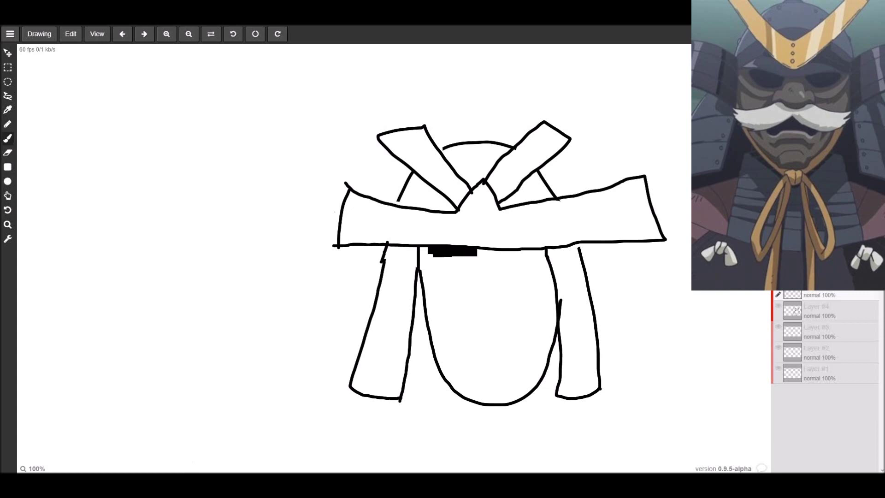
left_click_drag(500, 254, 531, 261)
left_click_drag(437, 258, 537, 259)
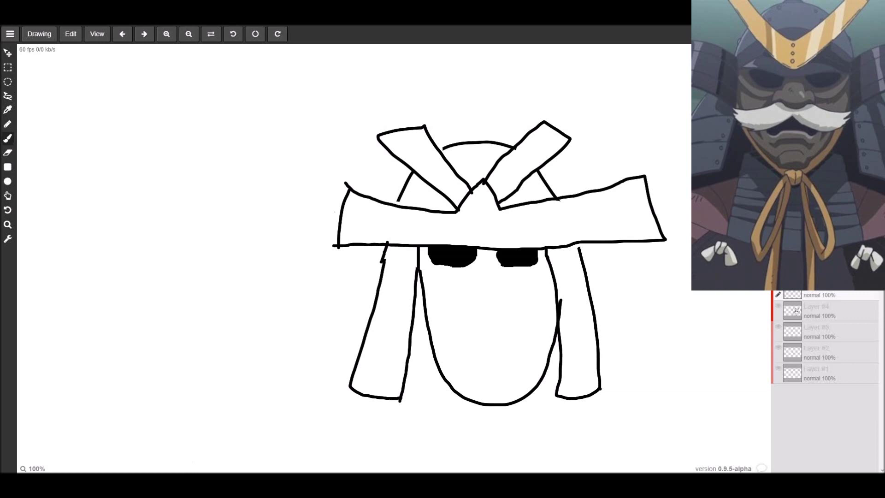
Step: Draw the nose between the eyes, with a scribbled gray moustache and a solid black mouth beneath it
mouse_move(480, 249)
left_mouse_down()
mouse_move(468, 311)
mouse_move(489, 313)
mouse_move(514, 304)
mouse_move(494, 248)
left_mouse_up()
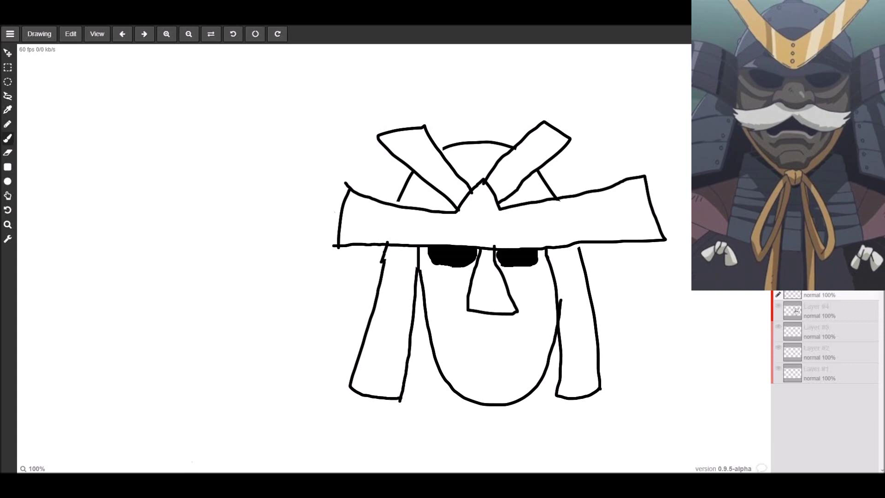
mouse_move(462, 329)
left_mouse_down()
mouse_move(471, 315)
mouse_move(484, 330)
mouse_move(501, 323)
mouse_move(540, 342)
mouse_move(503, 308)
mouse_move(454, 328)
mouse_move(464, 341)
mouse_move(495, 323)
mouse_move(513, 328)
mouse_move(521, 346)
mouse_move(474, 313)
mouse_move(451, 330)
mouse_move(488, 325)
mouse_move(507, 351)
mouse_move(519, 334)
mouse_move(526, 341)
mouse_move(470, 339)
left_mouse_up()
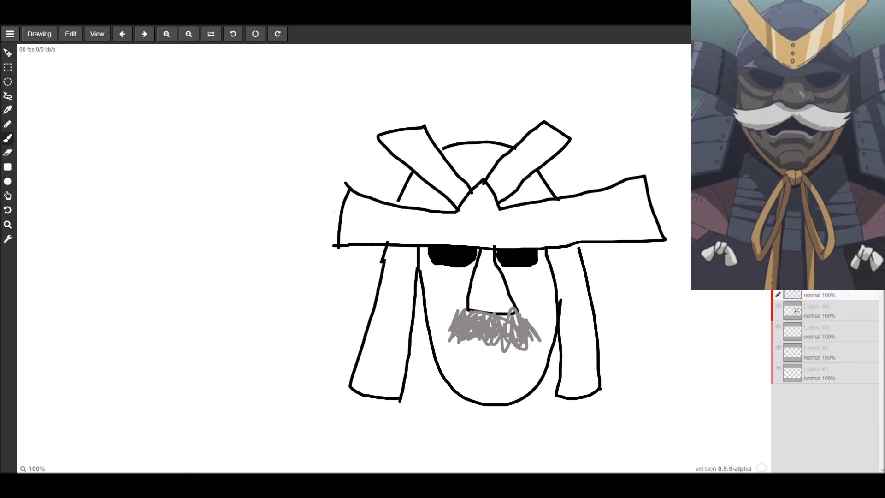
mouse_move(454, 337)
left_mouse_down()
mouse_move(456, 350)
mouse_move(526, 363)
mouse_move(461, 342)
mouse_move(521, 353)
mouse_move(488, 366)
mouse_move(459, 360)
left_mouse_up()
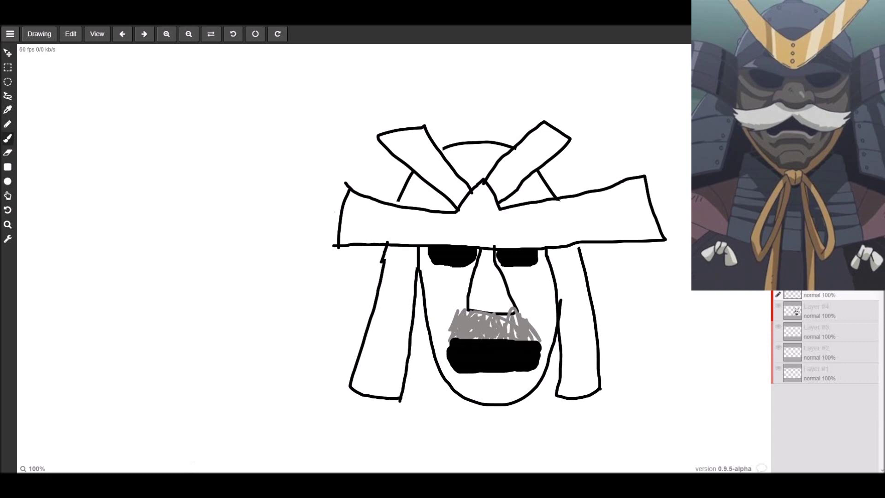
Step: Rework the horns into one V-shaped crest pointing down to the brim's lower edge, and fill it with orange
mouse_move(484, 181)
left_mouse_down()
mouse_move(501, 210)
mouse_move(458, 210)
left_mouse_up()
mouse_move(456, 212)
left_mouse_down()
mouse_move(471, 243)
mouse_move(516, 193)
left_mouse_up()
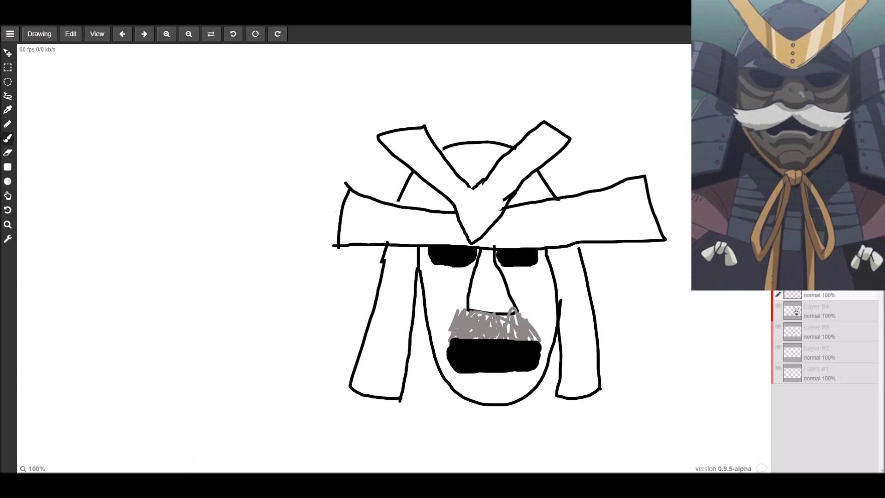
mouse_move(491, 203)
left_mouse_down()
mouse_move(523, 168)
mouse_move(500, 170)
mouse_move(553, 133)
mouse_move(557, 146)
mouse_move(481, 203)
mouse_move(467, 223)
mouse_move(471, 237)
mouse_move(496, 212)
mouse_move(466, 216)
mouse_move(458, 196)
mouse_move(385, 134)
mouse_move(412, 134)
mouse_move(473, 194)
mouse_move(484, 185)
left_mouse_up()
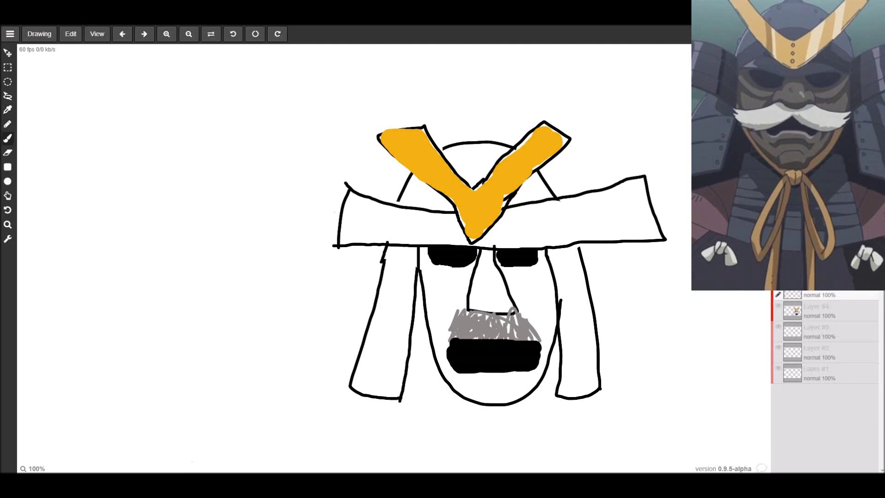
Step: Fill both halves of the helmet brim with dark navy up to the crest
mouse_move(539, 214)
left_mouse_down()
mouse_move(576, 220)
mouse_move(559, 216)
mouse_move(585, 214)
mouse_move(535, 222)
mouse_move(596, 209)
mouse_move(637, 187)
mouse_move(647, 227)
mouse_move(590, 226)
mouse_move(623, 207)
mouse_move(571, 203)
mouse_move(506, 219)
mouse_move(500, 236)
mouse_move(546, 237)
mouse_move(514, 227)
left_mouse_up()
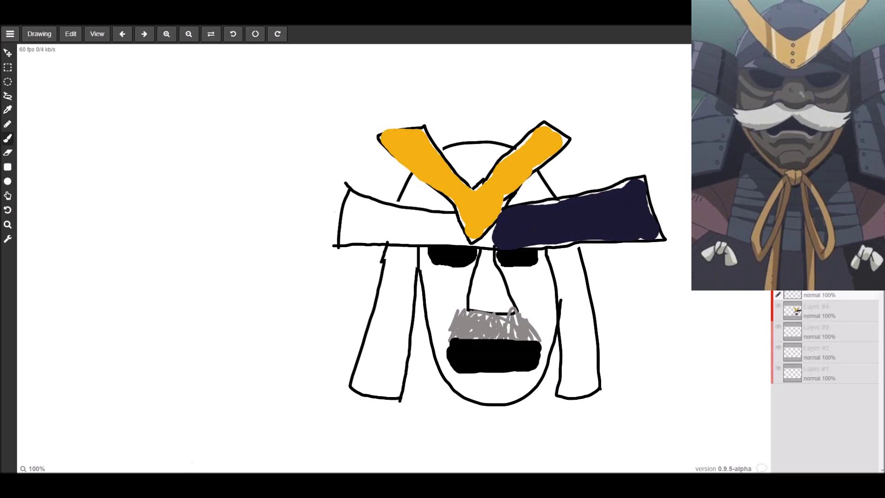
mouse_move(451, 224)
left_mouse_down()
mouse_move(415, 225)
mouse_move(350, 203)
mouse_move(375, 222)
mouse_move(442, 215)
mouse_move(447, 237)
mouse_move(408, 236)
mouse_move(352, 231)
mouse_move(342, 213)
mouse_move(368, 221)
left_mouse_up()
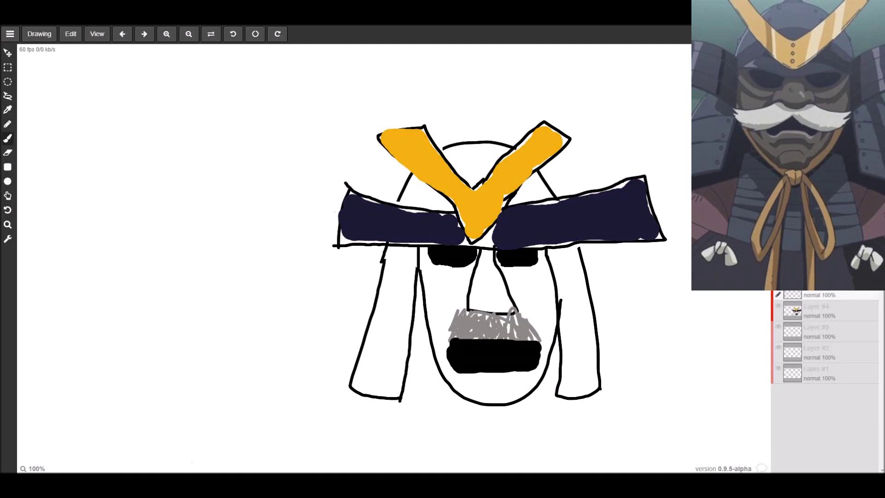
mouse_move(491, 237)
left_mouse_down()
mouse_move(484, 240)
mouse_move(494, 226)
mouse_move(481, 242)
mouse_move(494, 244)
left_mouse_up()
Step: Fill the cheeks and chin with dark gray around the eyes, nose, moustache and mouth
mouse_move(530, 284)
left_mouse_down()
mouse_move(544, 325)
mouse_move(539, 267)
mouse_move(511, 286)
mouse_move(528, 270)
mouse_move(515, 300)
mouse_move(521, 311)
left_mouse_up()
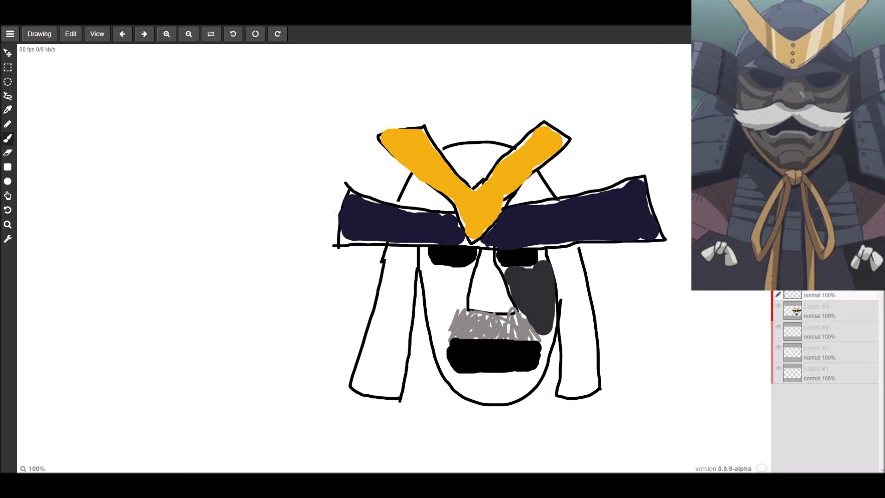
mouse_move(530, 376)
left_mouse_down()
mouse_move(469, 384)
mouse_move(485, 379)
mouse_move(521, 379)
mouse_move(503, 399)
mouse_move(480, 400)
left_mouse_up()
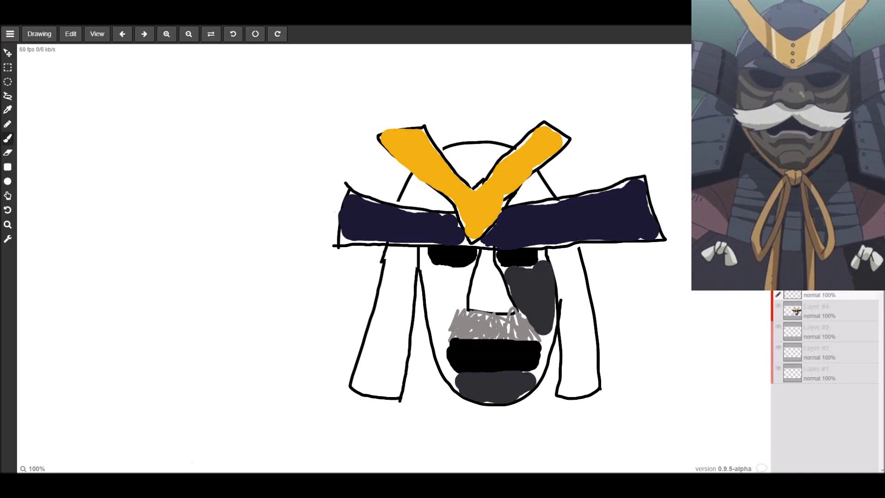
left_click_drag(438, 341, 433, 281)
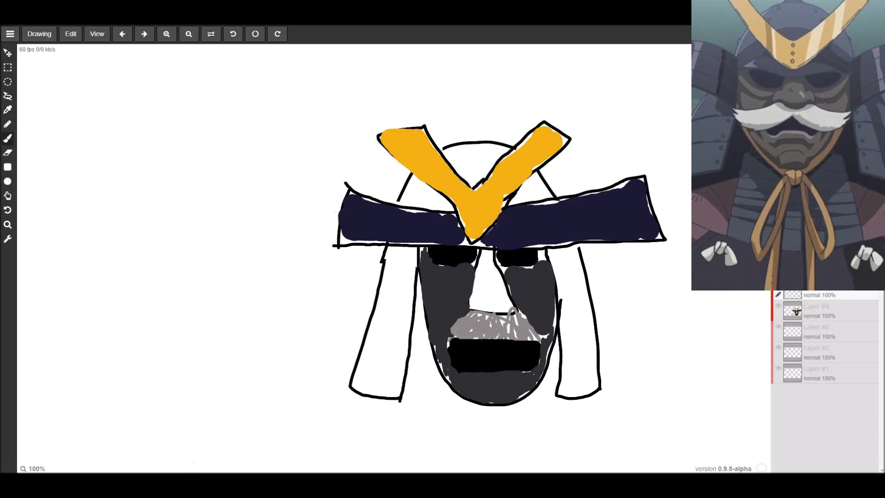
Step: Fill the helmet's right side flap with slate gray
mouse_move(582, 307)
left_mouse_down()
mouse_move(578, 392)
mouse_move(576, 287)
mouse_move(569, 343)
left_mouse_up()
mouse_move(571, 380)
left_mouse_down()
mouse_move(558, 396)
mouse_move(592, 385)
mouse_move(569, 352)
mouse_move(563, 286)
mouse_move(572, 276)
mouse_move(559, 255)
mouse_move(553, 258)
mouse_move(578, 274)
mouse_move(595, 365)
left_mouse_up()
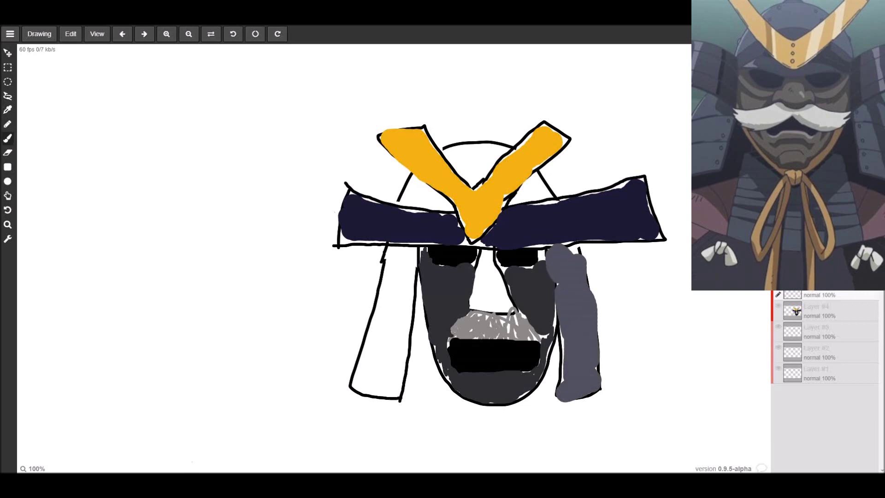
Step: Fill the three visible sections of the helmet dome around the orange crest with slate gray
mouse_move(526, 198)
left_mouse_down()
mouse_move(537, 180)
mouse_move(544, 188)
left_mouse_up()
left_click(475, 173)
mouse_move(474, 173)
left_mouse_down()
mouse_move(503, 149)
mouse_move(453, 152)
mouse_move(463, 174)
left_mouse_up()
mouse_move(404, 196)
left_mouse_down()
mouse_move(420, 189)
mouse_move(442, 205)
left_mouse_up()
Step: Fill the helmet's left side flap with slate gray from the brim down to its lower edge
mouse_move(394, 253)
left_mouse_down()
mouse_move(390, 323)
mouse_move(376, 347)
mouse_move(398, 310)
left_mouse_up()
mouse_move(384, 341)
left_mouse_down()
mouse_move(362, 382)
mouse_move(389, 386)
mouse_move(394, 336)
mouse_move(380, 375)
mouse_move(399, 318)
mouse_move(405, 356)
mouse_move(406, 246)
left_mouse_up()
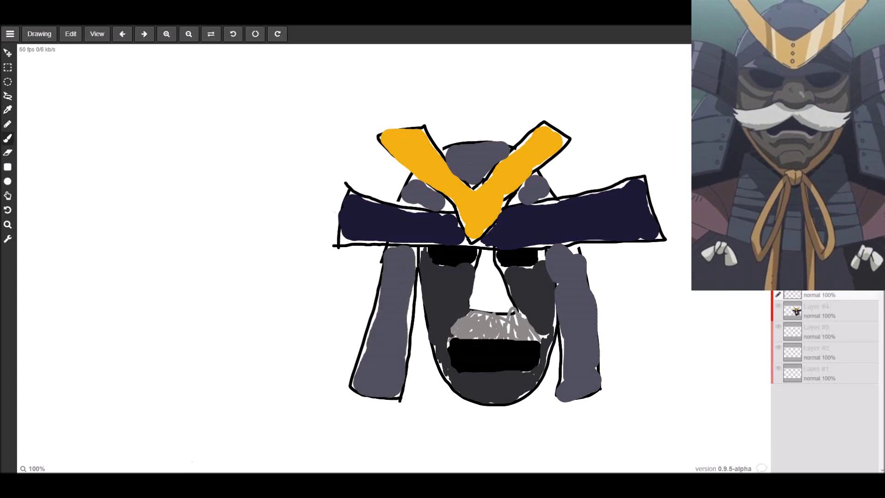
left_click_drag(408, 303, 410, 325)
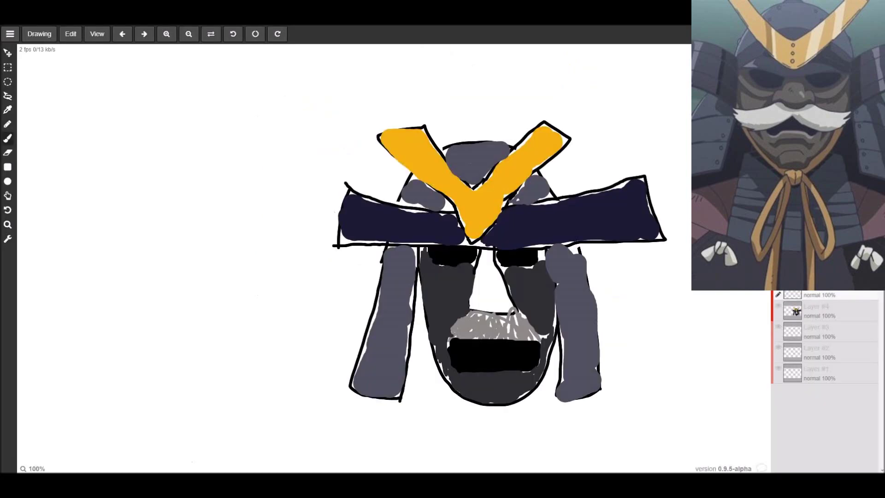
Step: Redraw the nose outline in black and fill the nose with dark gray
mouse_move(475, 275)
left_mouse_down()
mouse_move(469, 306)
mouse_move(520, 307)
left_mouse_up()
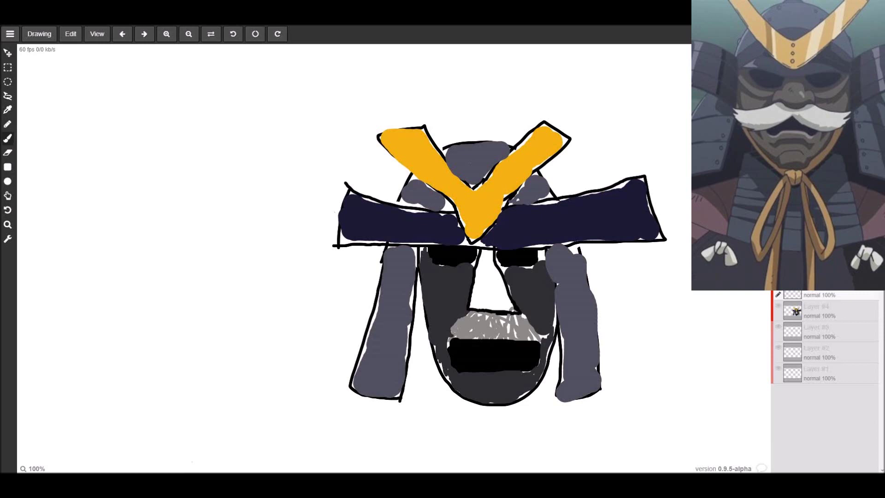
mouse_move(486, 275)
left_mouse_down()
mouse_move(499, 296)
mouse_move(484, 307)
mouse_move(473, 289)
mouse_move(494, 263)
left_mouse_up()
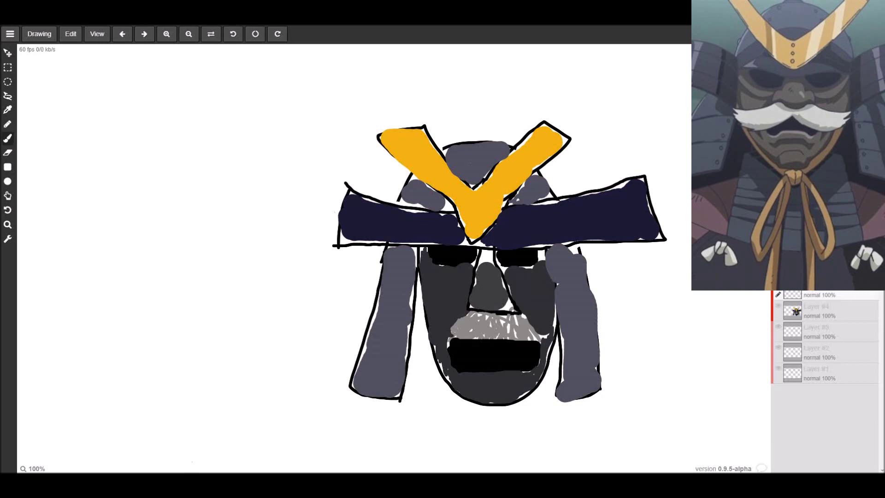
left_click_drag(483, 251, 489, 263)
Step: Draw curved dark wrinkle lines under both eyes of the mask
mouse_move(428, 269)
left_mouse_down()
mouse_move(464, 287)
mouse_move(536, 273)
mouse_move(530, 286)
mouse_move(542, 283)
left_mouse_up()
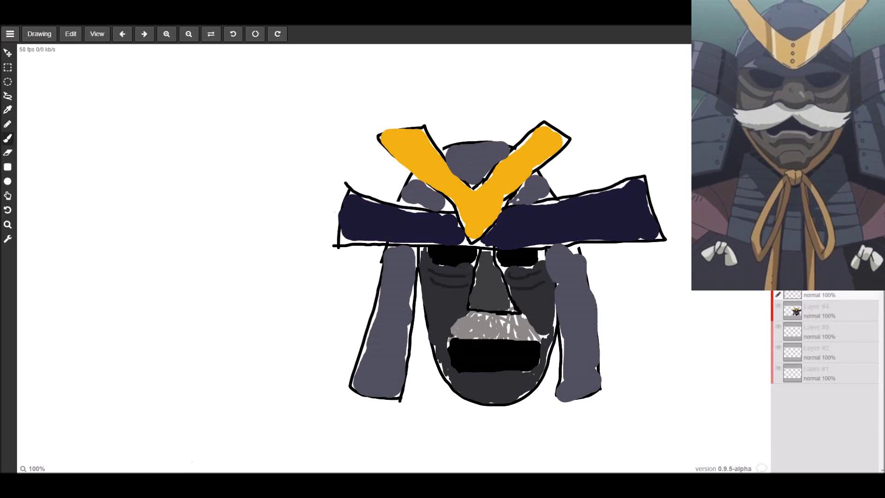
left_click_drag(433, 291, 453, 299)
left_click_drag(520, 298, 541, 300)
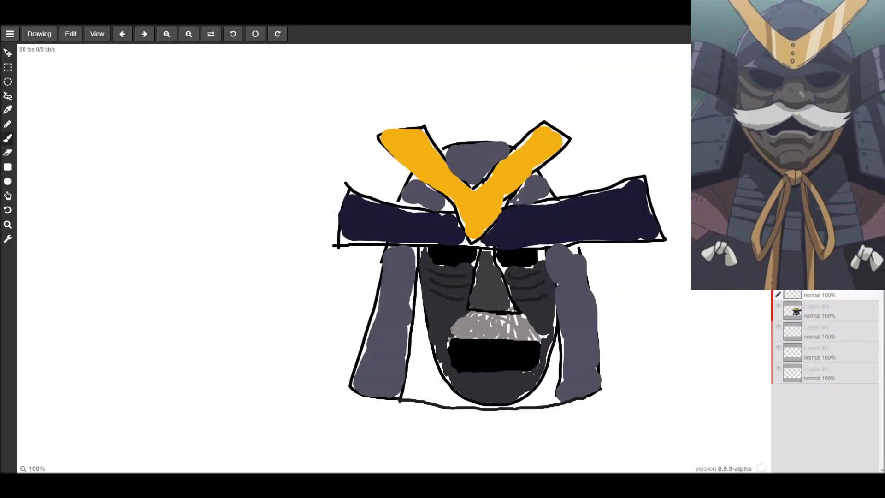
Step: Fill the gaps between the face and both side flaps with black down to the curved lower edge
mouse_move(548, 390)
left_mouse_down()
mouse_move(554, 356)
mouse_move(542, 393)
mouse_move(525, 403)
mouse_move(553, 390)
left_mouse_up()
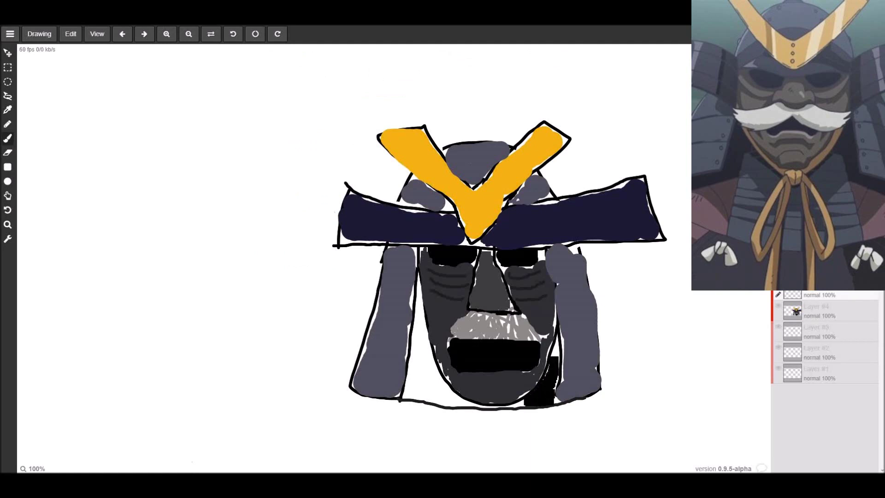
mouse_move(456, 402)
left_mouse_down()
mouse_move(408, 393)
mouse_move(452, 405)
left_mouse_up()
mouse_move(429, 379)
left_mouse_down()
mouse_move(445, 392)
mouse_move(411, 387)
mouse_move(417, 321)
left_mouse_up()
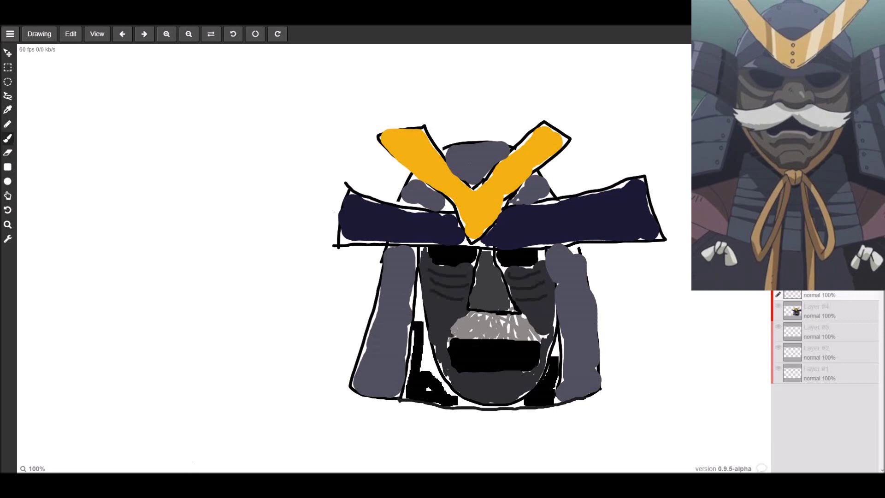
left_click_drag(417, 321, 417, 311)
mouse_move(426, 330)
left_mouse_down()
mouse_move(429, 389)
mouse_move(441, 382)
mouse_move(411, 353)
mouse_move(405, 395)
mouse_move(449, 384)
left_mouse_up()
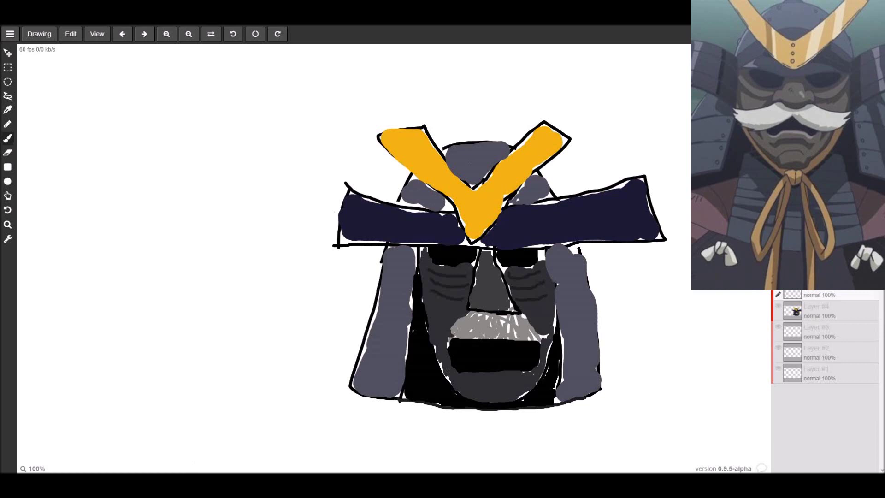
Step: Touch up the upper edge of the crest's left horn
mouse_move(413, 129)
left_mouse_down()
mouse_move(376, 135)
mouse_move(425, 127)
left_mouse_up()
left_click_drag(422, 131, 385, 135)
left_click_drag(419, 129, 405, 129)
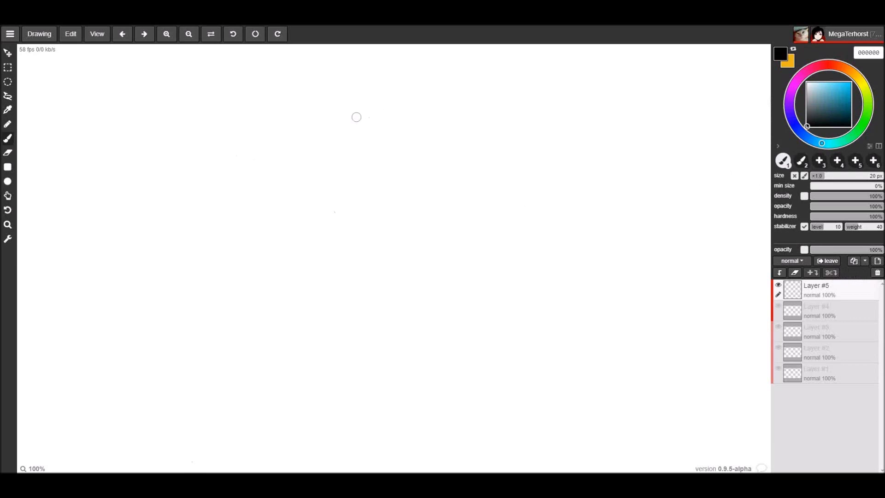
Step: Draw four black upright hair spikes for the ninja's topknot with a 20 px brush
mouse_move(354, 113)
left_mouse_down()
mouse_move(362, 155)
mouse_move(371, 87)
left_mouse_up()
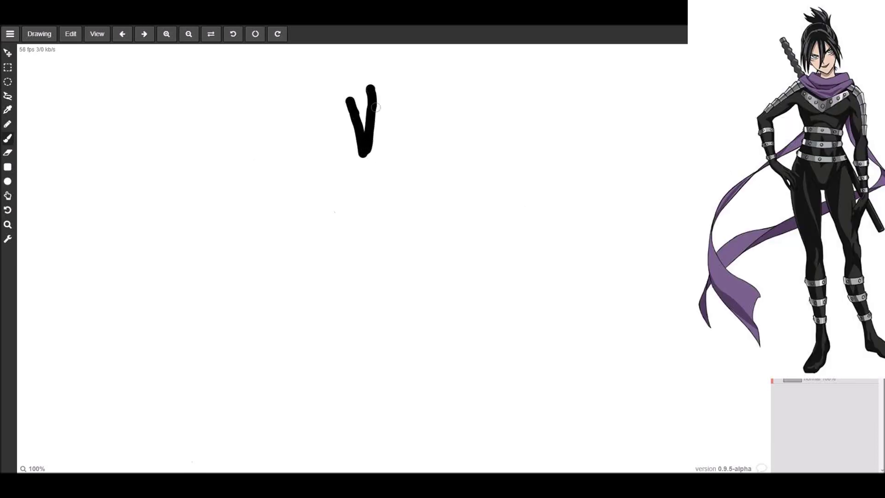
left_click_drag(362, 152, 381, 141)
mouse_move(403, 92)
left_mouse_down()
mouse_move(374, 146)
mouse_move(408, 151)
mouse_move(445, 104)
left_mouse_up()
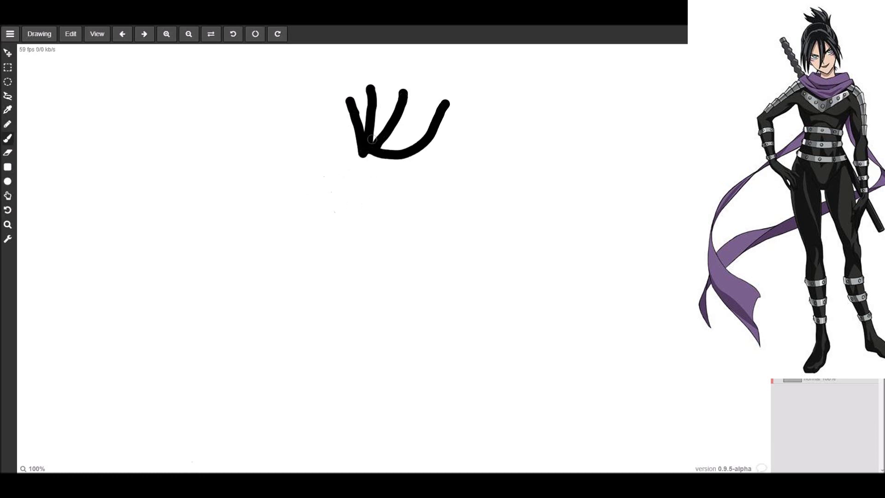
Step: Draw thick black side locks curving down from both sides of the topknot
mouse_move(364, 151)
left_mouse_down()
mouse_move(316, 186)
mouse_move(282, 281)
mouse_move(348, 149)
mouse_move(285, 242)
mouse_move(281, 270)
mouse_move(297, 217)
mouse_move(349, 152)
left_mouse_up()
mouse_move(335, 186)
left_mouse_down()
mouse_move(293, 263)
mouse_move(358, 157)
mouse_move(419, 160)
mouse_move(459, 185)
mouse_move(492, 238)
mouse_move(500, 281)
mouse_move(482, 204)
mouse_move(435, 146)
mouse_move(413, 143)
mouse_move(455, 174)
mouse_move(505, 288)
mouse_move(453, 198)
mouse_move(399, 147)
left_mouse_up()
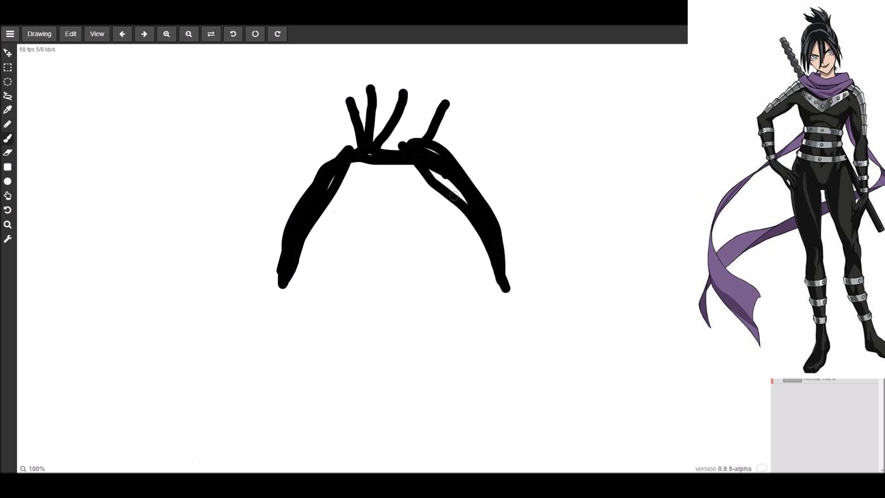
left_click_drag(453, 195, 511, 287)
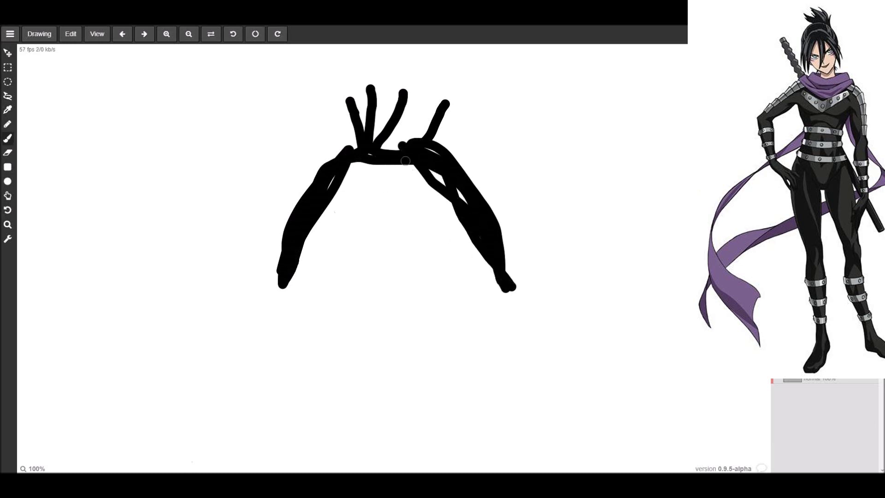
Step: Draw a thick slanted bang over the forehead and outline the face down to the chin between the side locks
mouse_move(405, 161)
left_mouse_down()
mouse_move(357, 279)
mouse_move(402, 158)
mouse_move(373, 228)
mouse_move(405, 170)
mouse_move(363, 284)
mouse_move(416, 166)
mouse_move(348, 288)
mouse_move(420, 152)
mouse_move(374, 256)
left_mouse_up()
mouse_move(343, 177)
left_mouse_down()
mouse_move(297, 252)
mouse_move(279, 339)
mouse_move(294, 363)
mouse_move(392, 387)
mouse_move(425, 374)
mouse_move(463, 339)
mouse_move(491, 266)
left_mouse_up()
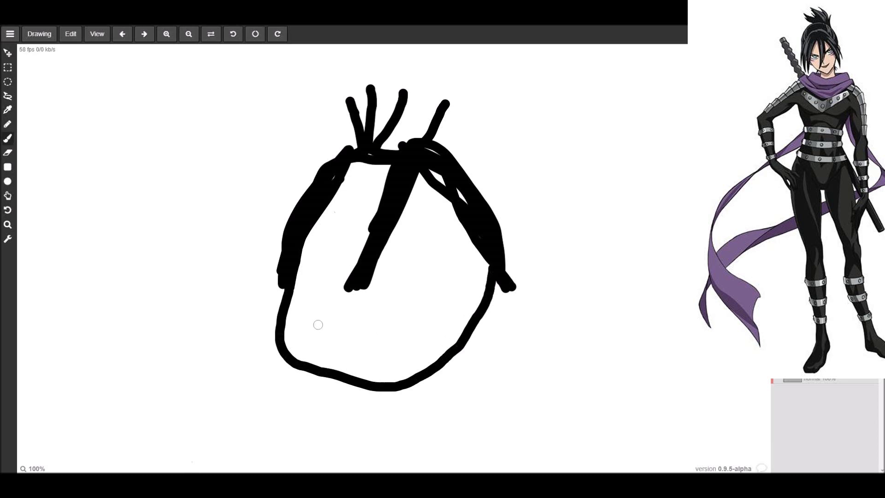
Step: Draw a wide open grin and one round eye on each side of the bang
mouse_move(317, 325)
left_mouse_down()
mouse_move(354, 332)
mouse_move(420, 319)
mouse_move(426, 330)
mouse_move(411, 348)
mouse_move(346, 363)
mouse_move(329, 358)
mouse_move(311, 318)
left_mouse_up()
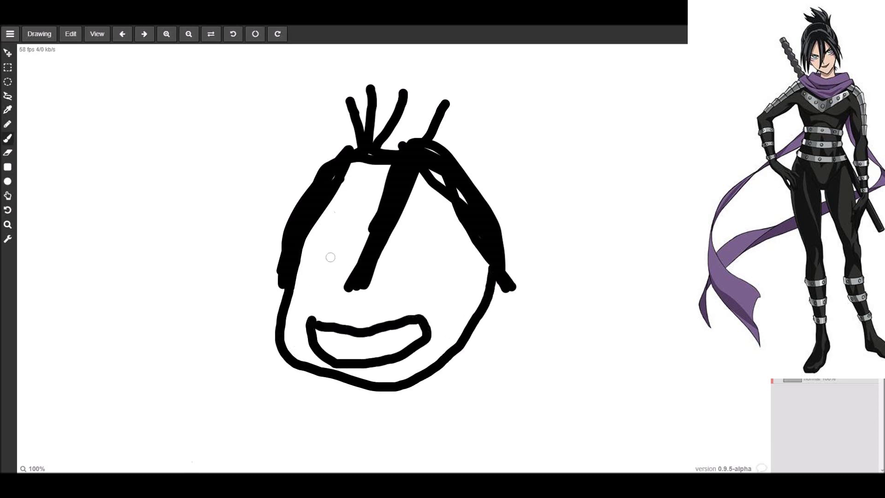
mouse_move(340, 231)
left_mouse_down()
mouse_move(306, 256)
mouse_move(312, 264)
mouse_move(336, 265)
mouse_move(334, 228)
left_mouse_up()
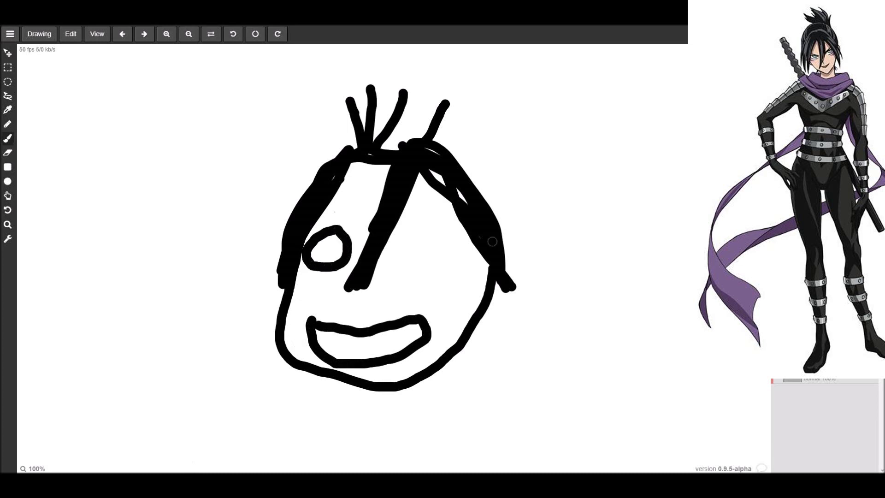
left_click(422, 240)
mouse_move(422, 240)
left_mouse_down()
mouse_move(422, 270)
mouse_move(433, 263)
mouse_move(427, 241)
left_mouse_up()
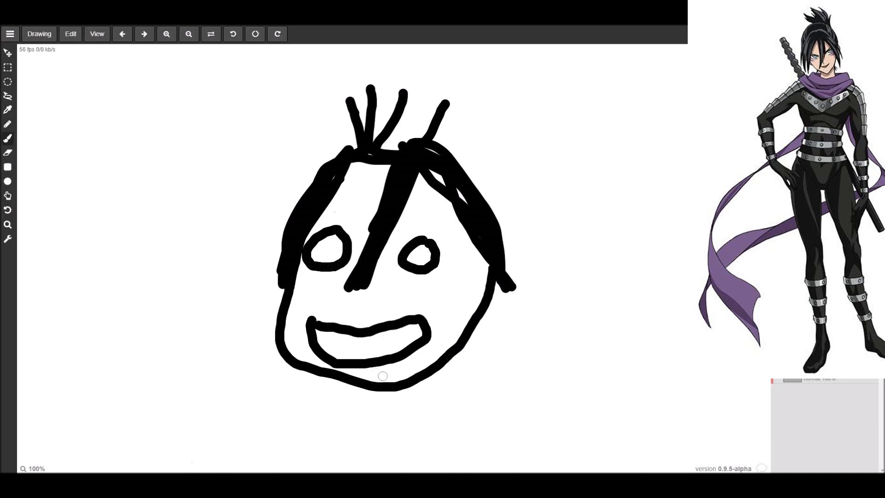
Step: Thicken the slanted bang and fill the base of the topknot with black
mouse_move(361, 276)
left_mouse_down()
mouse_move(365, 225)
mouse_move(390, 197)
left_mouse_up()
left_click_drag(361, 281, 395, 180)
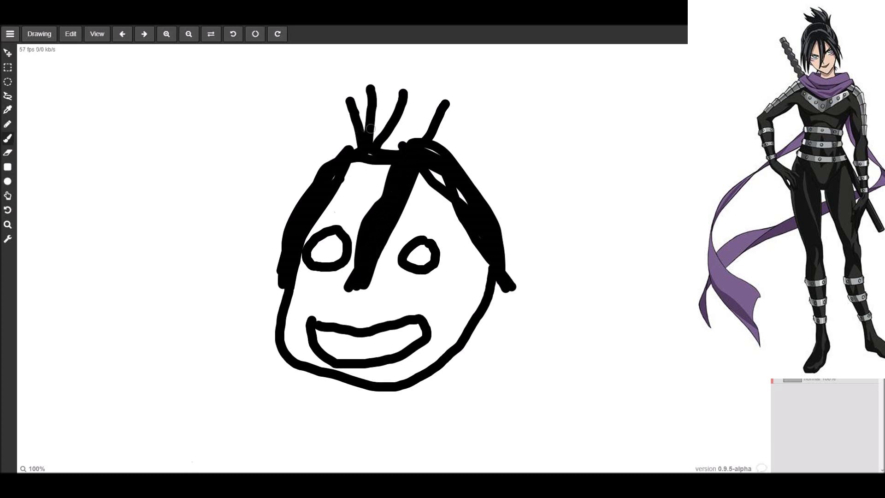
mouse_move(363, 120)
left_mouse_down()
mouse_move(371, 137)
mouse_move(383, 135)
mouse_move(388, 117)
mouse_move(372, 128)
mouse_move(388, 148)
mouse_move(420, 132)
mouse_move(400, 138)
mouse_move(399, 128)
mouse_move(385, 134)
mouse_move(408, 151)
mouse_move(423, 124)
mouse_move(431, 134)
mouse_move(397, 125)
mouse_move(418, 134)
left_mouse_up()
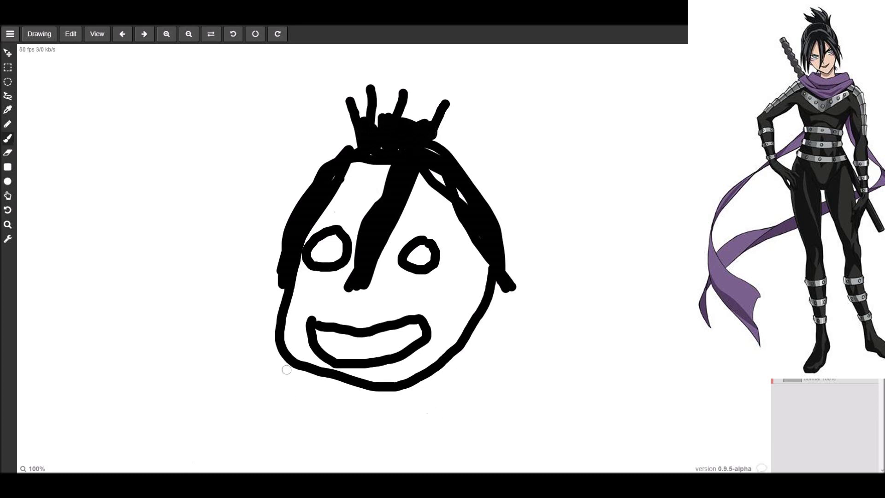
Step: Draw the neck, shoulders and an outstretched right-side arm whose fist grips a tall curved blade
mouse_move(312, 364)
left_mouse_down()
mouse_move(300, 416)
mouse_move(187, 374)
left_mouse_up()
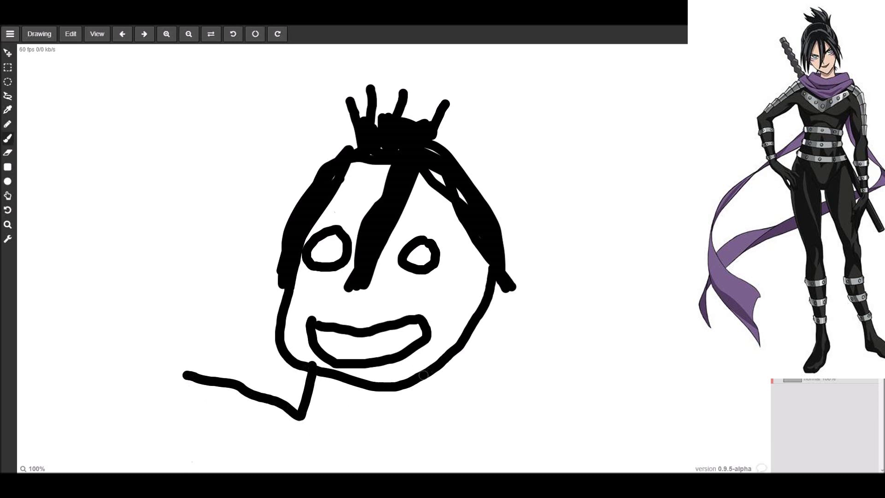
mouse_move(414, 384)
left_mouse_down()
mouse_move(412, 414)
mouse_move(466, 411)
mouse_move(544, 381)
mouse_move(576, 382)
mouse_move(601, 363)
mouse_move(596, 219)
mouse_move(576, 137)
left_mouse_up()
mouse_move(556, 82)
left_mouse_down()
mouse_move(549, 68)
mouse_move(600, 96)
mouse_move(656, 198)
mouse_move(661, 290)
mouse_move(650, 377)
left_mouse_up()
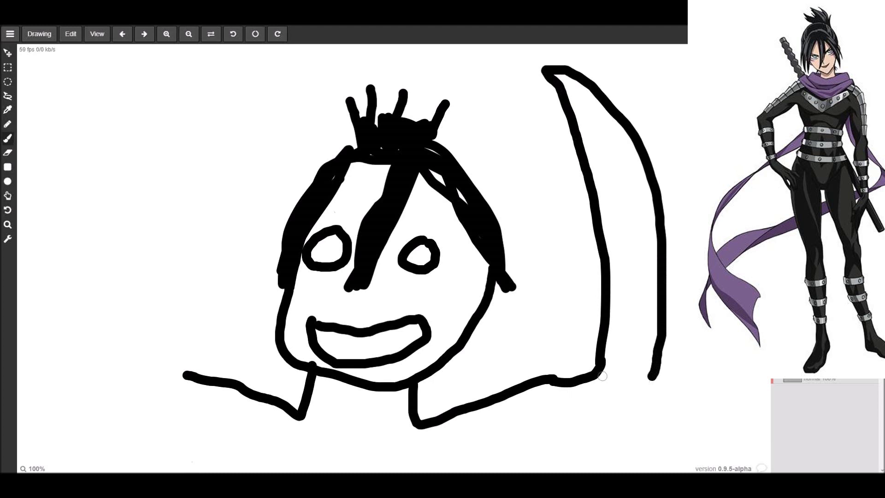
mouse_move(651, 374)
left_mouse_down()
mouse_move(666, 397)
mouse_move(652, 408)
mouse_move(662, 411)
mouse_move(654, 426)
mouse_move(496, 432)
mouse_move(413, 450)
mouse_move(405, 473)
left_mouse_up()
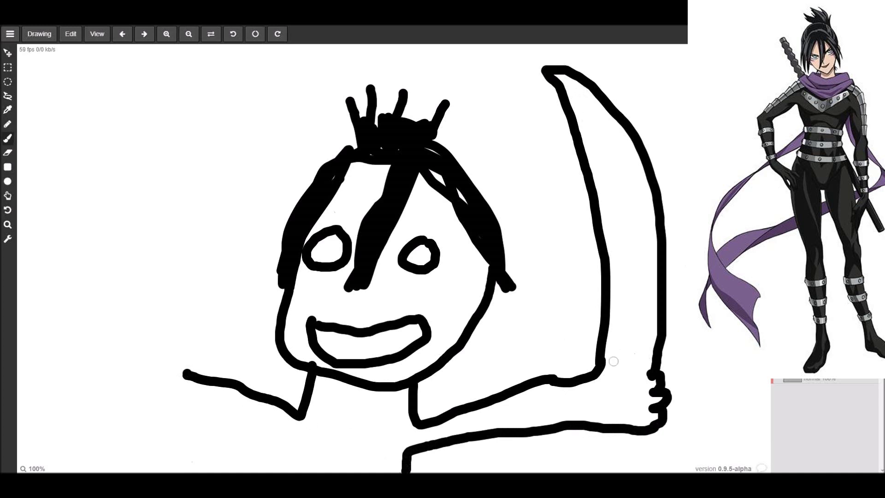
left_click_drag(604, 363, 656, 362)
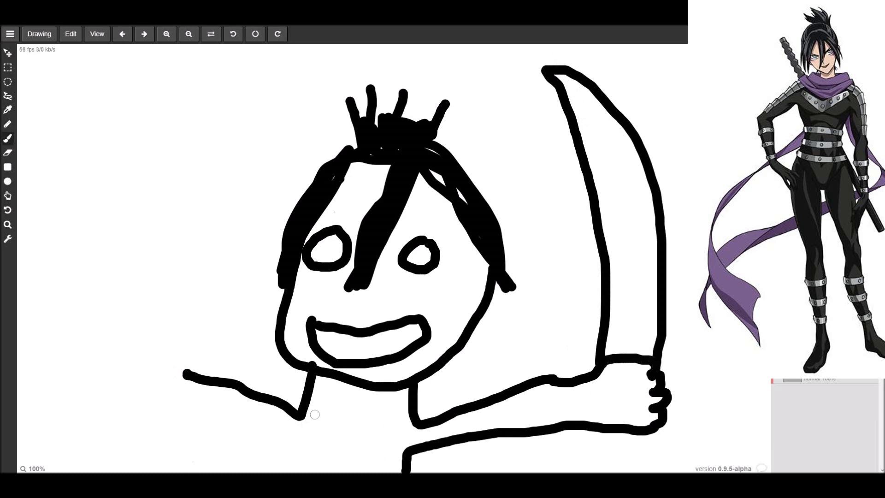
Step: Draw the left-side arm with a thumbs-up hand, and add a small pointed nose above the grin
mouse_move(187, 375)
left_mouse_down()
mouse_move(190, 335)
mouse_move(178, 322)
mouse_move(154, 323)
mouse_move(155, 351)
mouse_move(139, 355)
mouse_move(130, 369)
mouse_move(137, 375)
mouse_move(122, 383)
mouse_move(157, 415)
mouse_move(297, 471)
left_mouse_up()
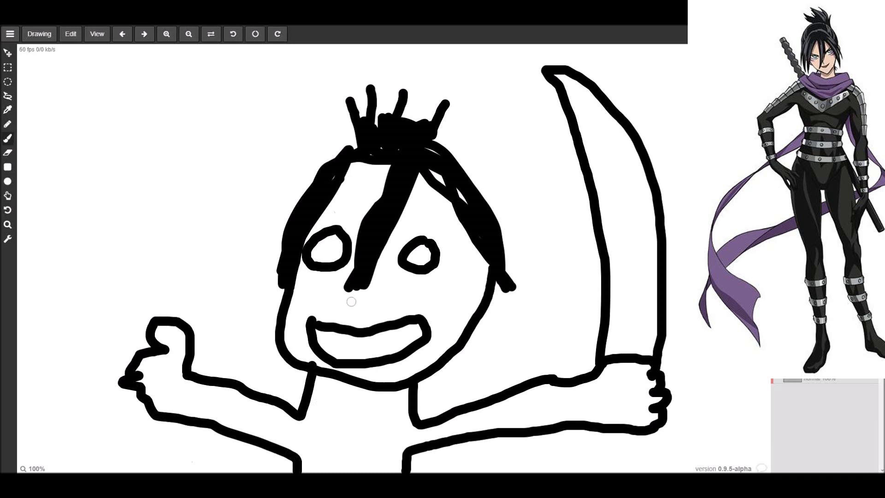
mouse_move(351, 299)
left_mouse_down()
mouse_move(341, 304)
mouse_move(383, 313)
left_mouse_up()
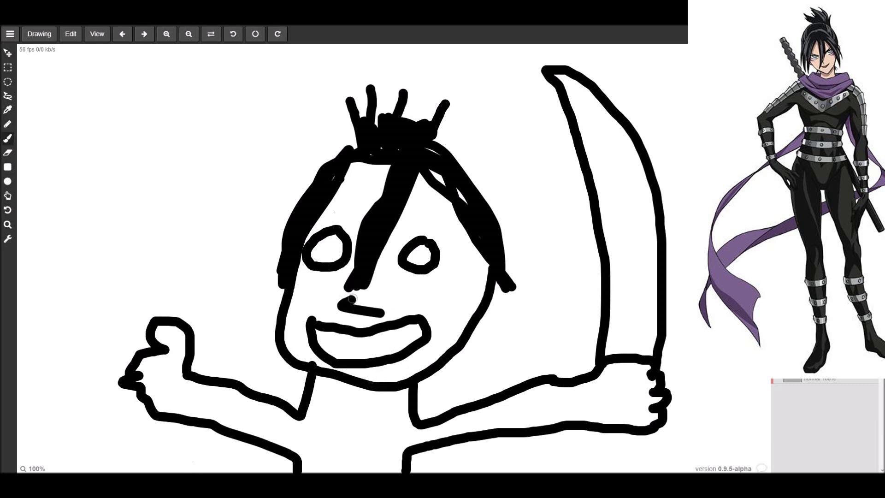
left_click_drag(352, 299, 368, 292)
Step: Draw a G-shaped squiggle and an L-shaped outline in the empty area left of the head
mouse_move(197, 123)
left_mouse_down()
mouse_move(172, 147)
mouse_move(170, 188)
mouse_move(203, 159)
mouse_move(194, 197)
mouse_move(208, 214)
mouse_move(230, 199)
left_mouse_up()
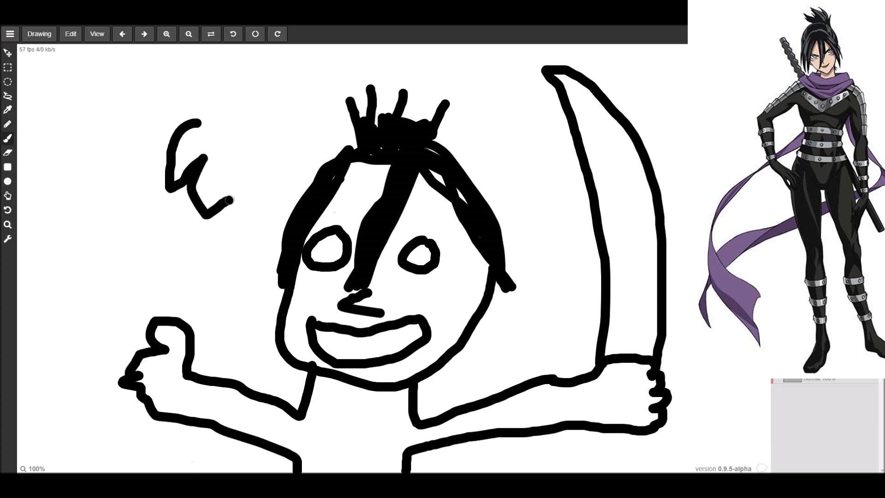
mouse_move(83, 84)
left_mouse_down()
mouse_move(96, 177)
mouse_move(129, 259)
mouse_move(178, 226)
mouse_move(149, 221)
mouse_move(138, 152)
mouse_move(108, 80)
left_mouse_up()
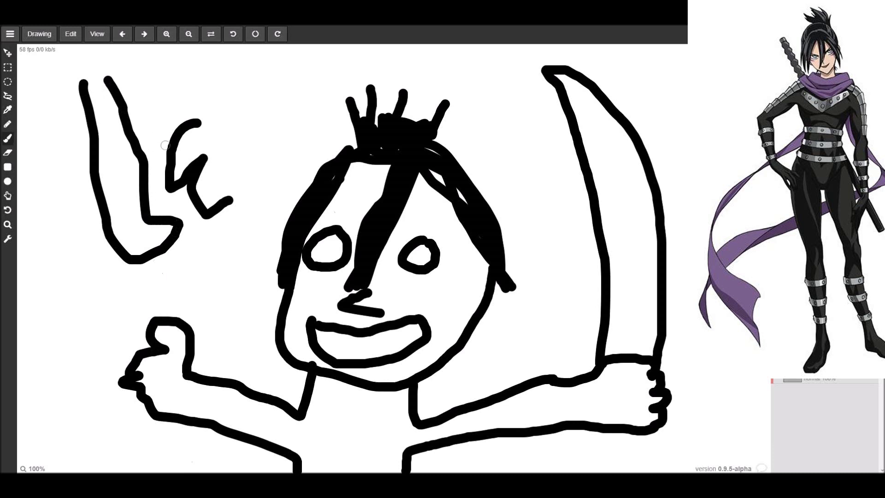
left_click(177, 160)
left_click_drag(177, 161, 190, 165)
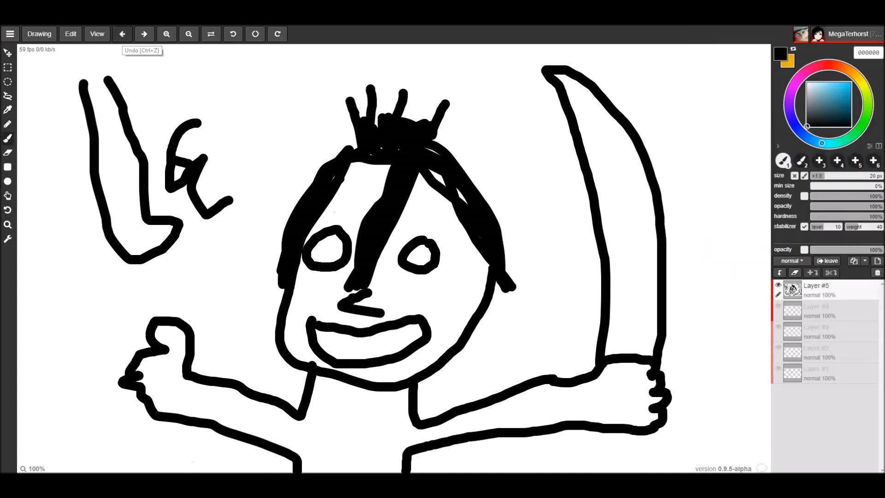
Step: Undo the recent strokes back to the bare head with its eyes, grin and thin topknot spikes
left_click(123, 33)
left_click(122, 34)
key("ctrl+z")
key("ctrl+z")
key("ctrl+z")
key("ctrl+z")
key("ctrl+z")
key("ctrl+z")
key("ctrl+z")
key("ctrl+z")
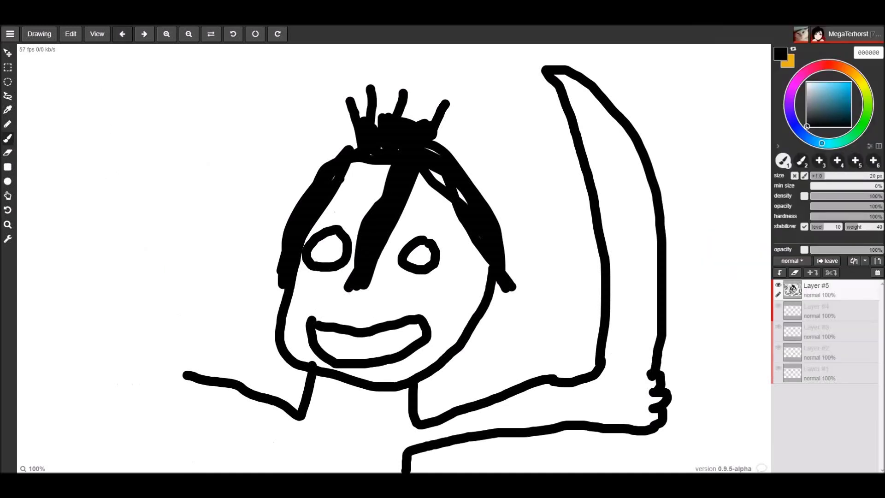
key("ctrl+z")
key("ctrl+z")
key("ctrl+z")
key("ctrl+z")
key("ctrl+z")
key("ctrl+z")
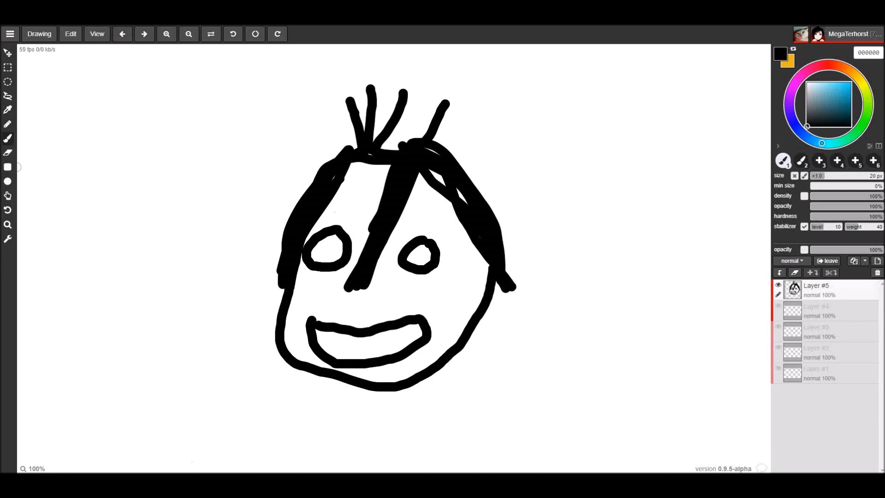
Step: Erase the remaining ninja head from the canvas with an enlarged eraser
left_click(8, 152)
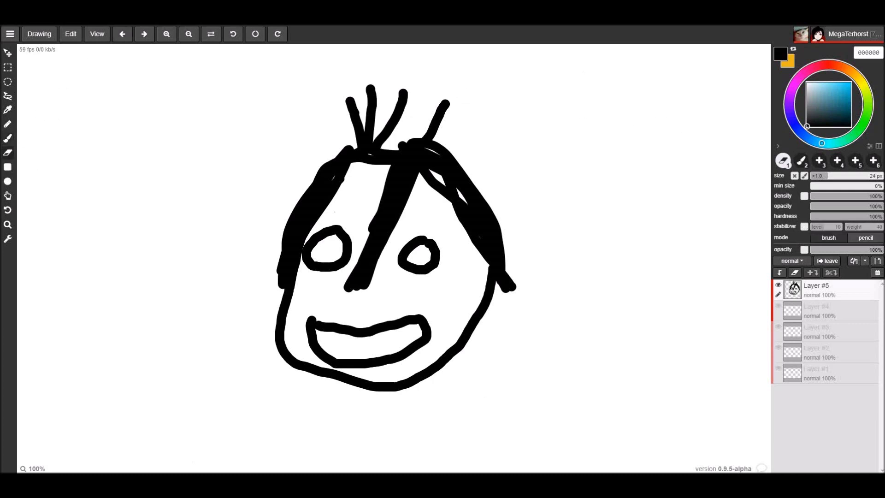
left_click_drag(826, 176, 853, 176)
mouse_move(500, 270)
left_mouse_down()
mouse_move(462, 169)
mouse_move(378, 112)
mouse_move(422, 87)
mouse_move(445, 101)
mouse_move(423, 106)
mouse_move(443, 128)
mouse_move(369, 87)
mouse_move(358, 97)
mouse_move(362, 117)
mouse_move(385, 145)
mouse_move(362, 138)
mouse_move(356, 122)
mouse_move(429, 165)
mouse_move(398, 132)
mouse_move(402, 146)
mouse_move(529, 220)
mouse_move(389, 182)
mouse_move(464, 188)
mouse_move(233, 127)
mouse_move(445, 238)
mouse_move(349, 198)
mouse_move(242, 134)
mouse_move(404, 186)
mouse_move(330, 179)
mouse_move(509, 216)
mouse_move(496, 234)
mouse_move(463, 226)
mouse_move(486, 252)
mouse_move(529, 268)
mouse_move(486, 266)
mouse_move(525, 331)
mouse_move(498, 268)
mouse_move(502, 304)
mouse_move(459, 328)
mouse_move(460, 338)
mouse_move(470, 283)
mouse_move(482, 309)
mouse_move(455, 372)
mouse_move(411, 396)
mouse_move(393, 367)
mouse_move(470, 356)
mouse_move(390, 385)
mouse_move(319, 371)
mouse_move(292, 346)
mouse_move(286, 288)
mouse_move(292, 307)
mouse_move(279, 360)
mouse_move(262, 280)
mouse_move(310, 266)
mouse_move(305, 245)
mouse_move(278, 238)
mouse_move(288, 267)
mouse_move(309, 196)
mouse_move(299, 212)
mouse_move(322, 204)
mouse_move(312, 226)
mouse_move(338, 230)
mouse_move(311, 326)
mouse_move(330, 355)
mouse_move(387, 362)
mouse_move(433, 338)
mouse_move(402, 325)
mouse_move(316, 328)
mouse_move(440, 328)
mouse_move(337, 275)
mouse_move(383, 225)
mouse_move(369, 280)
mouse_move(401, 284)
mouse_move(442, 237)
left_mouse_up()
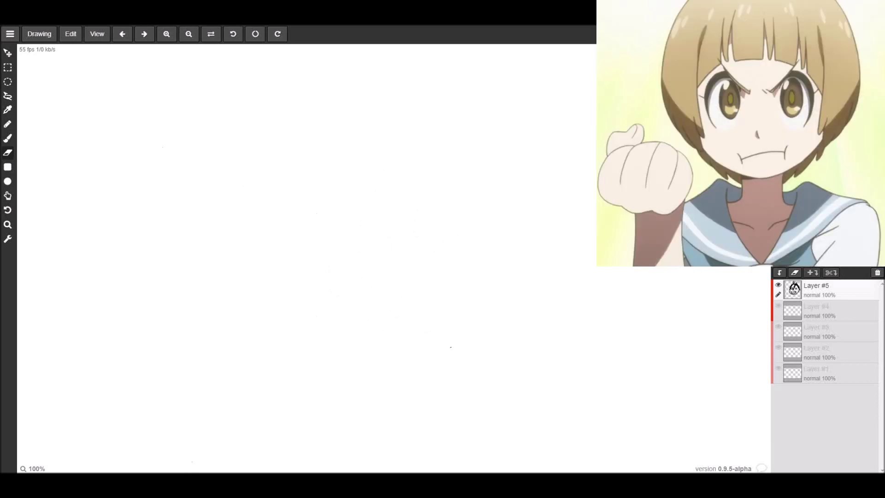
Step: Draw a U-shaped face outline with a rounded chin and add two oval eyes inside it
mouse_move(351, 196)
left_mouse_down()
mouse_move(368, 310)
mouse_move(453, 351)
mouse_move(499, 309)
mouse_move(524, 238)
mouse_move(527, 195)
left_mouse_up()
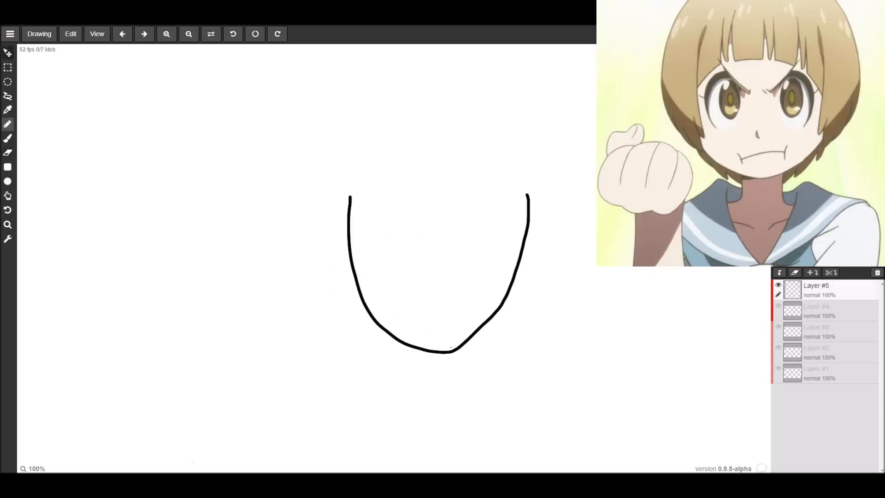
mouse_move(382, 192)
left_mouse_down()
mouse_move(372, 230)
mouse_move(415, 198)
mouse_move(381, 192)
left_mouse_up()
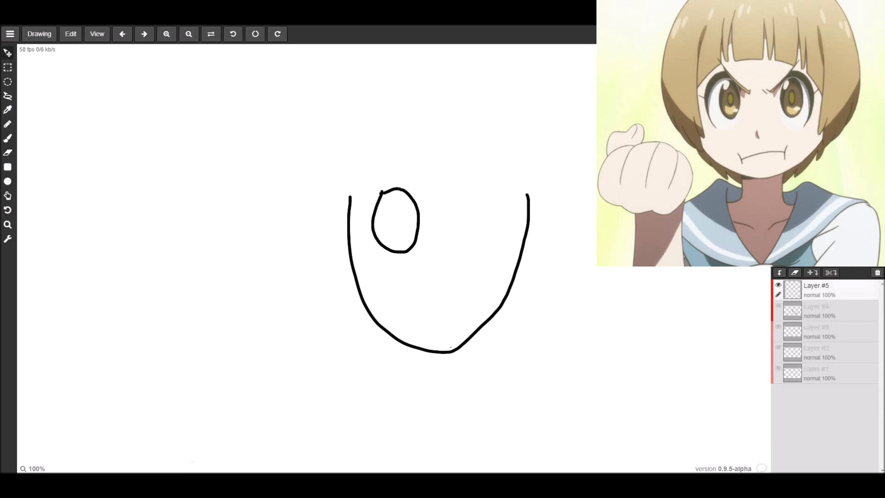
mouse_move(459, 209)
left_mouse_down()
mouse_move(472, 267)
mouse_move(507, 215)
mouse_move(482, 187)
left_mouse_up()
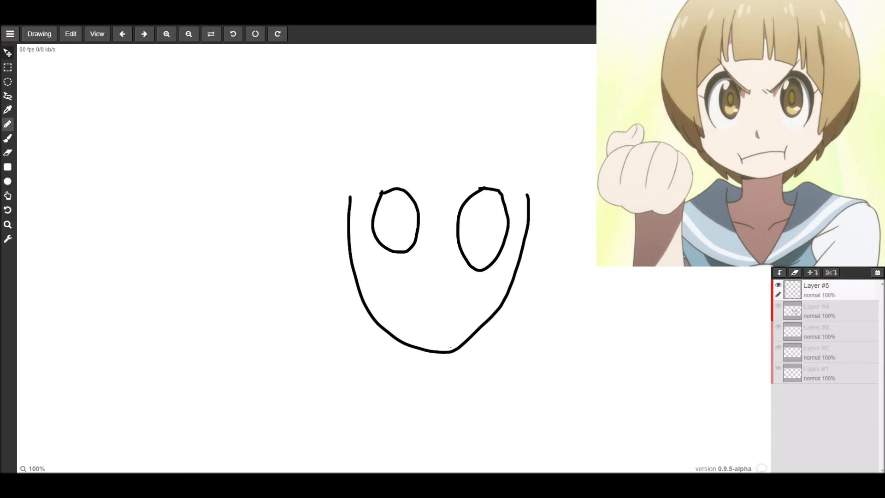
Step: Brush a spiky fringe across the forehead and outline a chin-length bob with jagged ends around the face
left_click(7, 138)
left_click_drag(349, 198, 378, 184)
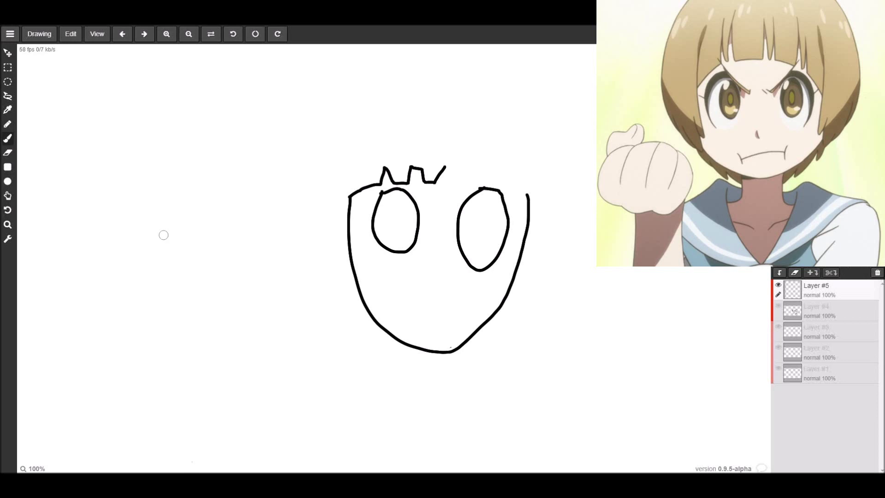
mouse_move(444, 166)
left_mouse_down()
mouse_move(450, 187)
mouse_move(468, 167)
mouse_move(526, 193)
mouse_move(525, 216)
left_mouse_up()
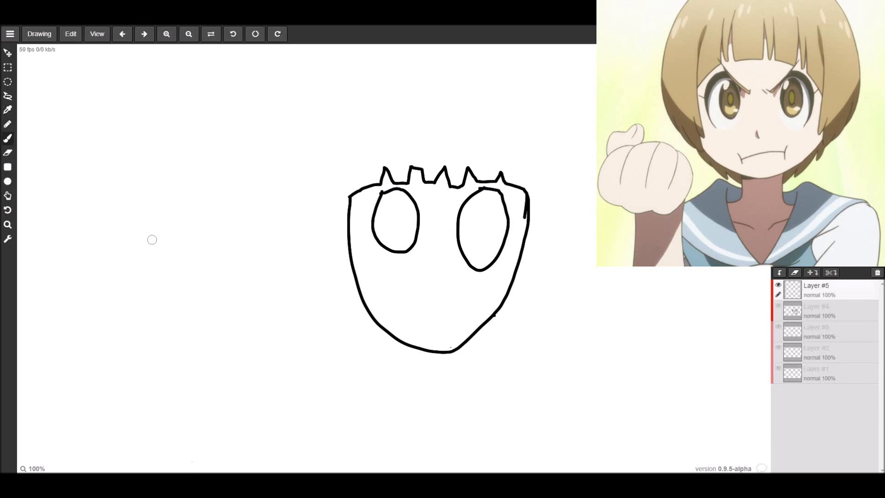
mouse_move(500, 306)
left_mouse_down()
mouse_move(507, 334)
mouse_move(537, 341)
mouse_move(588, 190)
mouse_move(385, 100)
mouse_move(318, 161)
mouse_move(309, 275)
mouse_move(343, 333)
left_mouse_up()
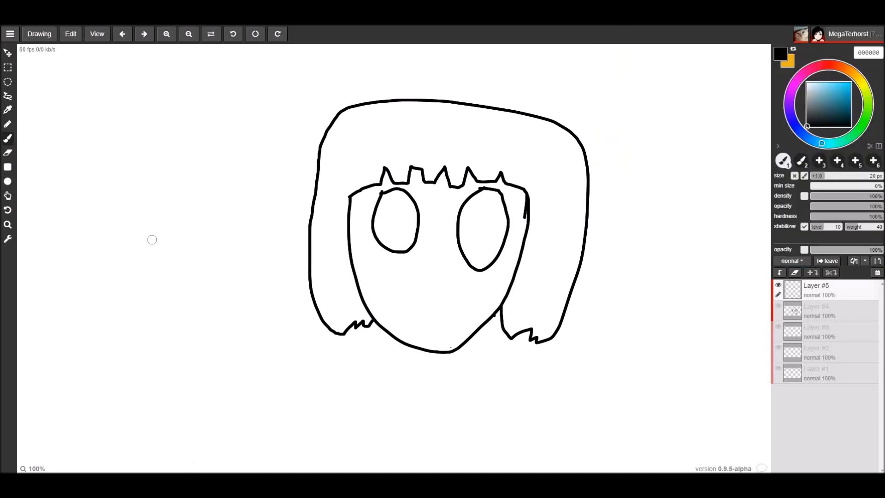
Step: Undo the schoolgirl's strokes to clear the canvas
key("ctrl+z")
key("ctrl+z")
key("ctrl+z")
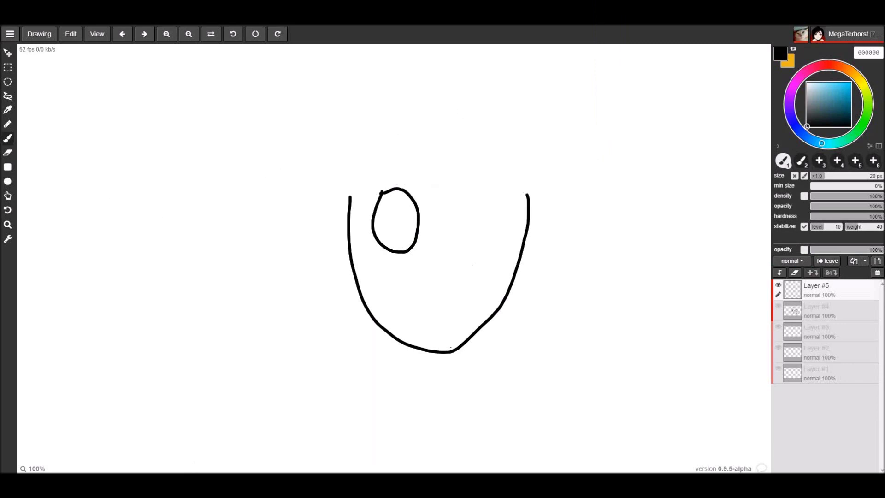
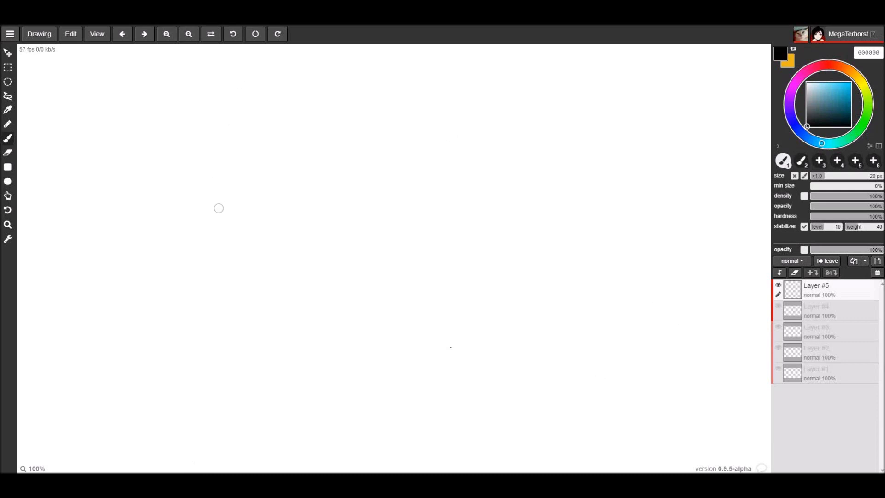
Step: Draw thick black U-shaped curves for both eyes, and give the left one a flat eyelid and a half-round iris
mouse_move(217, 208)
left_mouse_down()
mouse_move(216, 235)
mouse_move(253, 270)
mouse_move(308, 265)
mouse_move(328, 241)
mouse_move(335, 207)
left_mouse_up()
mouse_move(472, 197)
left_mouse_down()
mouse_move(479, 248)
mouse_move(499, 269)
mouse_move(535, 258)
mouse_move(570, 197)
left_mouse_up()
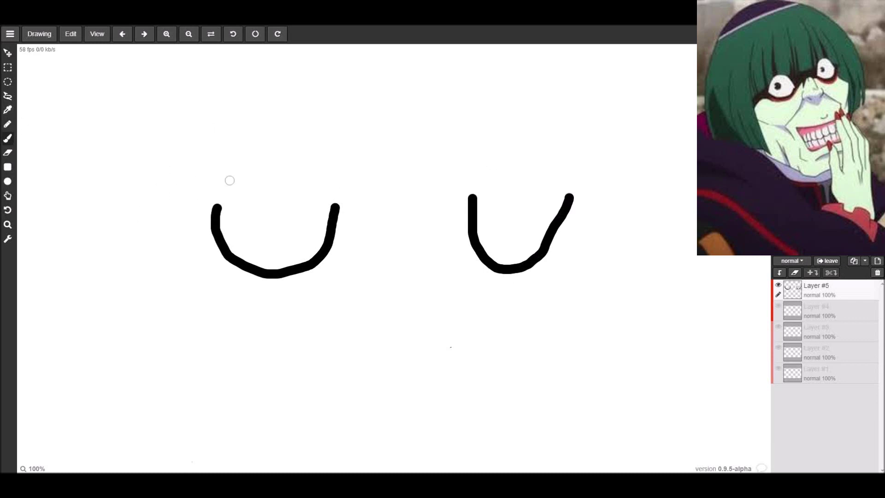
left_click_drag(211, 203, 338, 194)
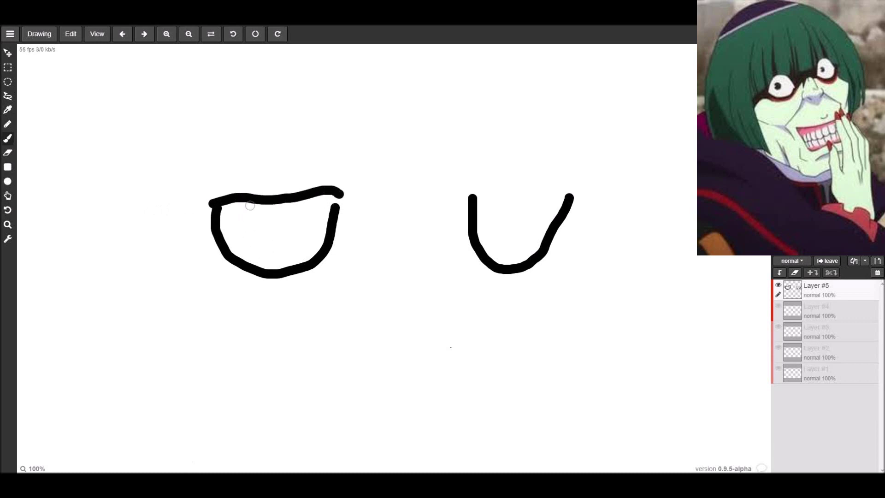
mouse_move(249, 205)
left_mouse_down()
mouse_move(259, 238)
mouse_move(280, 247)
mouse_move(305, 230)
mouse_move(305, 198)
left_mouse_up()
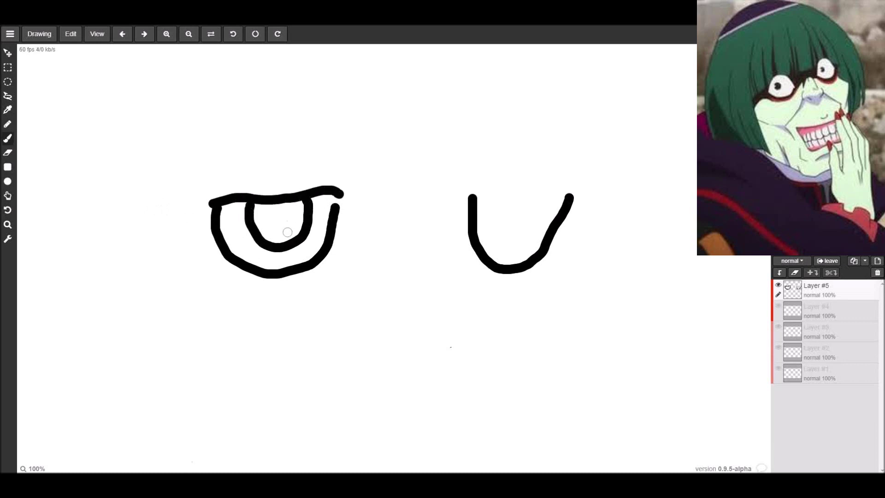
left_click_drag(270, 241, 258, 231)
left_click_drag(271, 215, 281, 218)
key("ctrl+z")
key("ctrl+z")
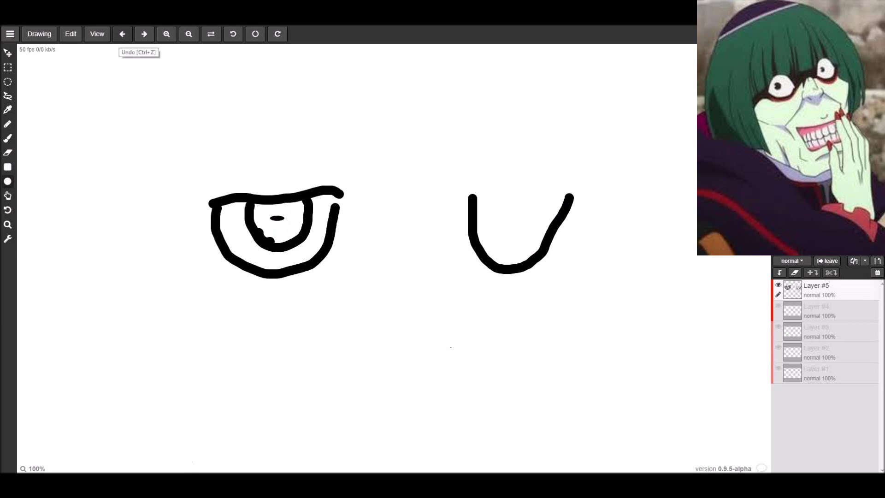
left_click(122, 34)
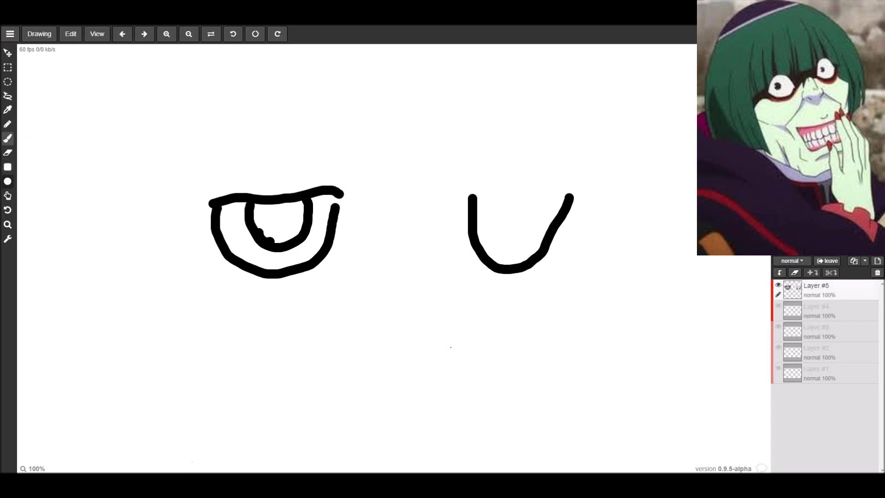
Step: Brush a flat eyelid and a small half-round iris onto the right eye
left_click(7, 138)
left_click_drag(473, 196, 574, 187)
mouse_move(500, 191)
left_mouse_down()
mouse_move(510, 215)
mouse_move(536, 209)
mouse_move(547, 185)
left_mouse_up()
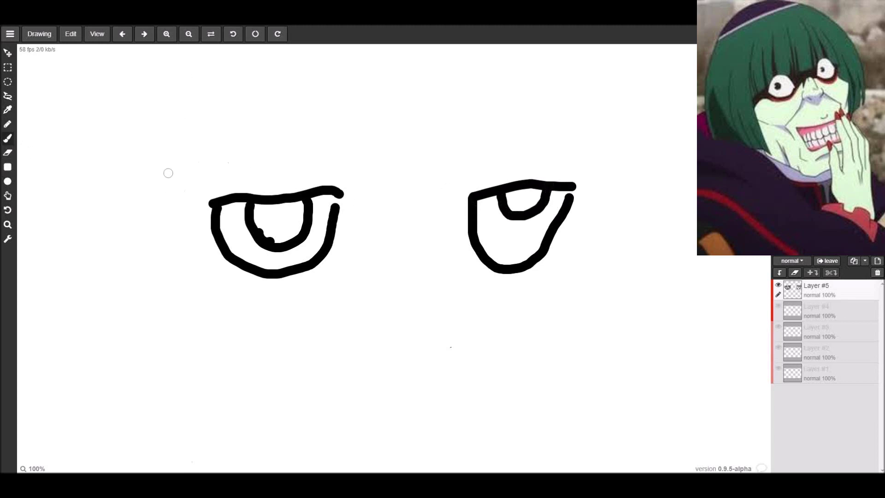
Step: Outline a wide bob haircut above and beside the eyes, and close the face with a broad rounded jaw
mouse_move(169, 134)
left_mouse_down()
mouse_move(130, 263)
mouse_move(139, 286)
mouse_move(155, 286)
mouse_move(220, 144)
mouse_move(258, 125)
mouse_move(403, 104)
mouse_move(580, 115)
mouse_move(598, 139)
mouse_move(608, 256)
mouse_move(634, 266)
mouse_move(668, 248)
mouse_move(672, 163)
mouse_move(639, 82)
mouse_move(582, 59)
mouse_move(310, 53)
mouse_move(256, 60)
mouse_move(206, 83)
mouse_move(166, 135)
left_mouse_up()
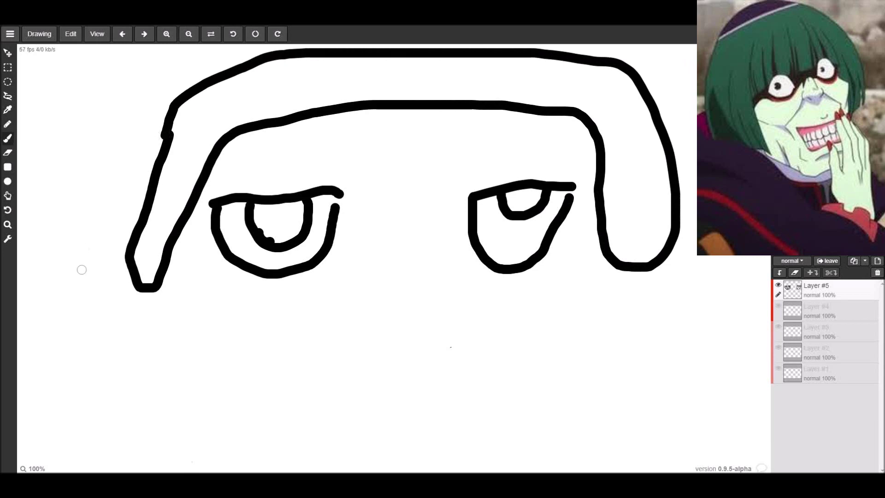
mouse_move(184, 232)
left_mouse_down()
mouse_move(219, 387)
mouse_move(268, 416)
mouse_move(343, 429)
mouse_move(451, 435)
mouse_move(512, 421)
mouse_move(574, 392)
mouse_move(614, 263)
left_mouse_up()
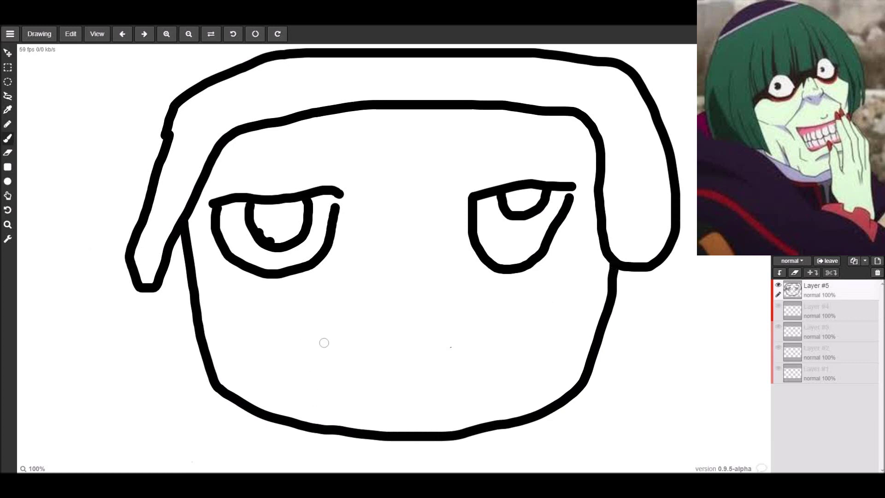
Step: Draw a wide rounded mouth split by a horizontal line, and divide both rows into teeth with vertical strokes
mouse_move(324, 340)
left_mouse_down()
mouse_move(382, 322)
mouse_move(464, 321)
mouse_move(492, 330)
mouse_move(497, 345)
mouse_move(486, 383)
mouse_move(436, 392)
mouse_move(332, 386)
mouse_move(317, 373)
mouse_move(327, 335)
mouse_move(320, 357)
mouse_move(492, 356)
left_mouse_up()
mouse_move(355, 328)
left_mouse_down()
mouse_move(348, 352)
mouse_move(369, 345)
mouse_move(370, 357)
left_mouse_up()
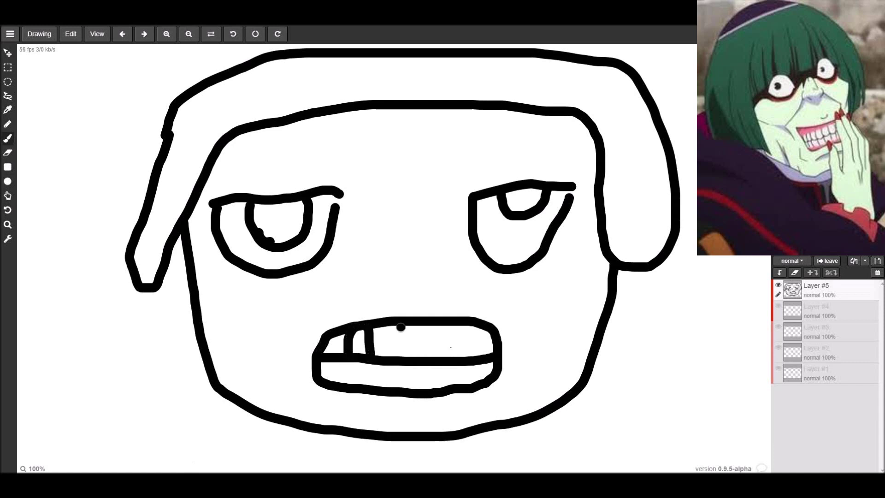
left_click_drag(401, 327, 399, 358)
mouse_move(421, 326)
left_mouse_down()
mouse_move(422, 357)
mouse_move(440, 347)
mouse_move(445, 356)
left_mouse_up()
left_click_drag(468, 325, 468, 353)
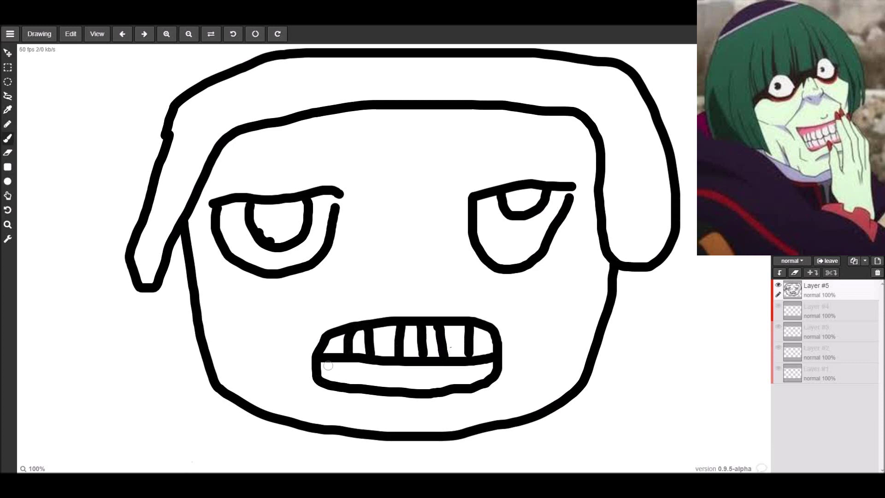
mouse_move(346, 359)
left_mouse_down()
mouse_move(347, 385)
mouse_move(370, 362)
mouse_move(372, 387)
left_mouse_up()
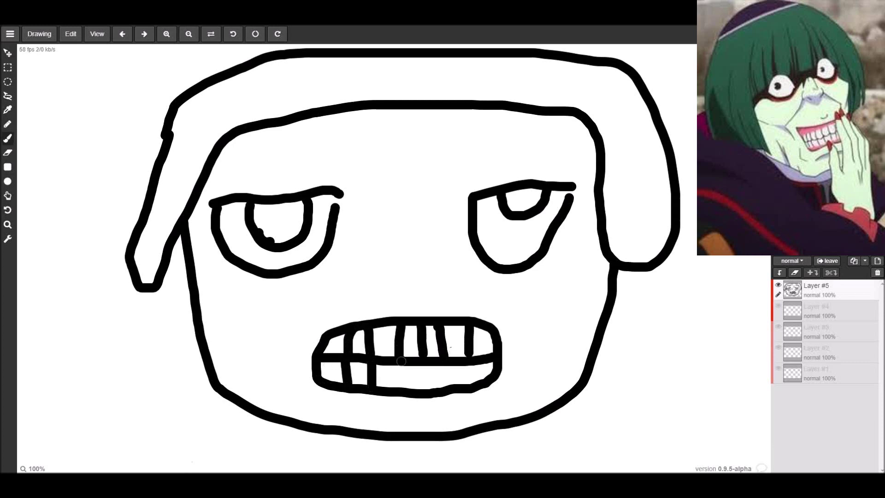
mouse_move(401, 360)
left_mouse_down()
mouse_move(401, 382)
mouse_move(423, 373)
mouse_move(427, 390)
mouse_move(444, 386)
left_mouse_up()
left_click_drag(473, 359, 468, 378)
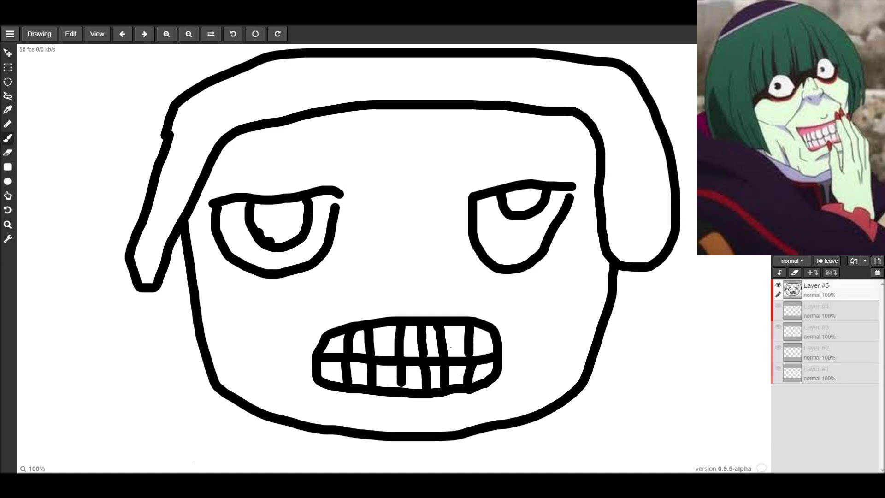
Step: Paint red streaks beneath both eyes and scribble dark green over the bob haircut
mouse_move(276, 274)
left_mouse_down()
mouse_move(267, 334)
mouse_move(288, 276)
mouse_move(273, 313)
left_mouse_up()
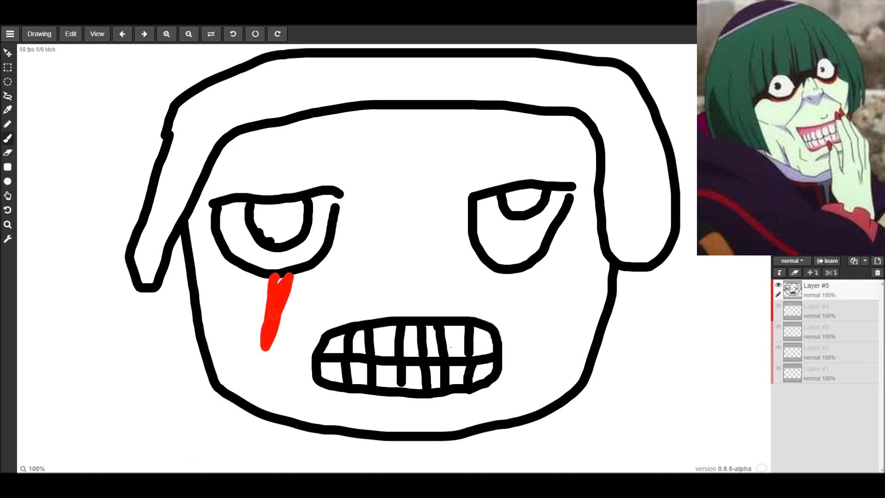
mouse_move(504, 270)
left_mouse_down()
mouse_move(529, 306)
mouse_move(525, 293)
mouse_move(525, 312)
left_mouse_up()
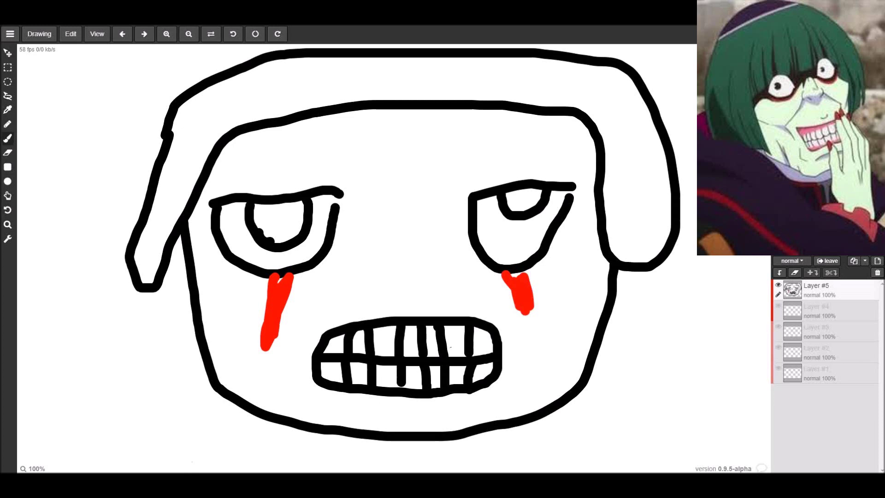
mouse_move(219, 110)
left_mouse_down()
mouse_move(282, 88)
mouse_move(302, 65)
mouse_move(194, 92)
mouse_move(321, 63)
mouse_move(281, 61)
mouse_move(391, 70)
mouse_move(373, 76)
mouse_move(305, 64)
mouse_move(491, 65)
mouse_move(435, 66)
mouse_move(456, 68)
mouse_move(383, 82)
mouse_move(250, 85)
mouse_move(188, 107)
mouse_move(253, 116)
mouse_move(302, 96)
mouse_move(360, 90)
mouse_move(232, 116)
mouse_move(193, 132)
mouse_move(181, 158)
mouse_move(189, 106)
mouse_move(182, 157)
mouse_move(167, 123)
mouse_move(169, 134)
mouse_move(218, 105)
mouse_move(176, 159)
mouse_move(171, 205)
mouse_move(174, 174)
mouse_move(210, 111)
mouse_move(154, 227)
mouse_move(157, 255)
mouse_move(164, 223)
mouse_move(135, 274)
mouse_move(141, 225)
mouse_move(179, 191)
mouse_move(171, 178)
mouse_move(172, 216)
mouse_move(280, 100)
mouse_move(464, 94)
mouse_move(413, 94)
mouse_move(507, 73)
mouse_move(542, 78)
mouse_move(463, 65)
mouse_move(563, 62)
mouse_move(494, 72)
mouse_move(470, 85)
mouse_move(600, 97)
mouse_move(549, 105)
mouse_move(599, 92)
mouse_move(640, 102)
mouse_move(602, 144)
left_mouse_up()
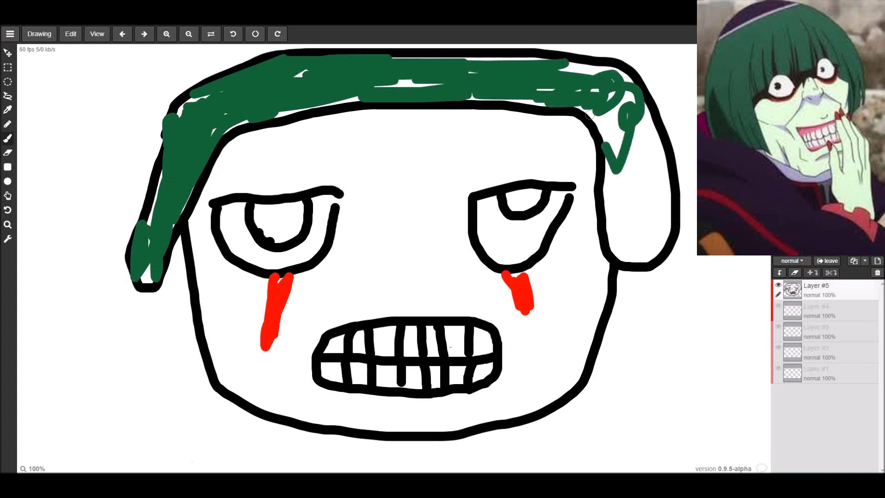
mouse_move(589, 114)
left_mouse_down()
mouse_move(608, 177)
mouse_move(626, 107)
mouse_move(618, 218)
mouse_move(583, 119)
mouse_move(628, 223)
mouse_move(650, 248)
mouse_move(649, 133)
mouse_move(656, 196)
mouse_move(644, 115)
mouse_move(669, 188)
mouse_move(640, 256)
mouse_move(615, 186)
mouse_move(634, 231)
mouse_move(639, 183)
mouse_move(647, 226)
left_mouse_up()
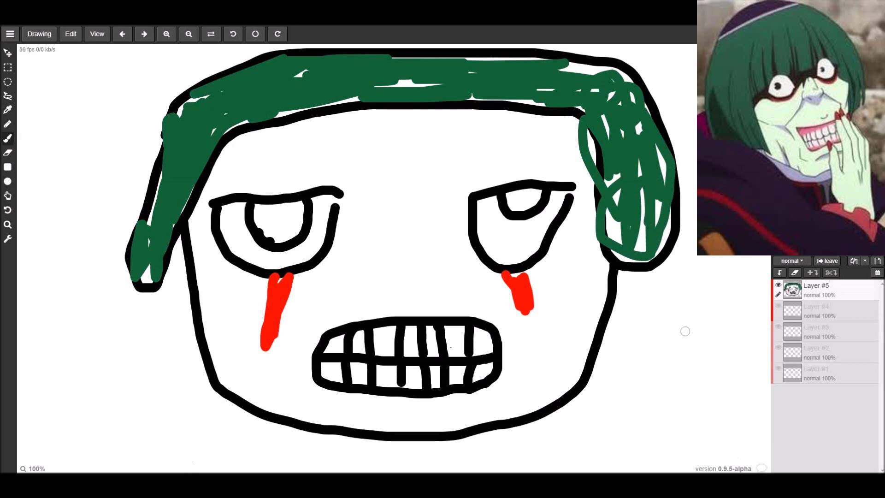
Step: Draw a curled black hand beside the jaw, with red paint at the fingertip and the adjacent mouth corner
mouse_move(685, 331)
left_mouse_down()
mouse_move(663, 335)
mouse_move(709, 342)
mouse_move(725, 400)
left_mouse_up()
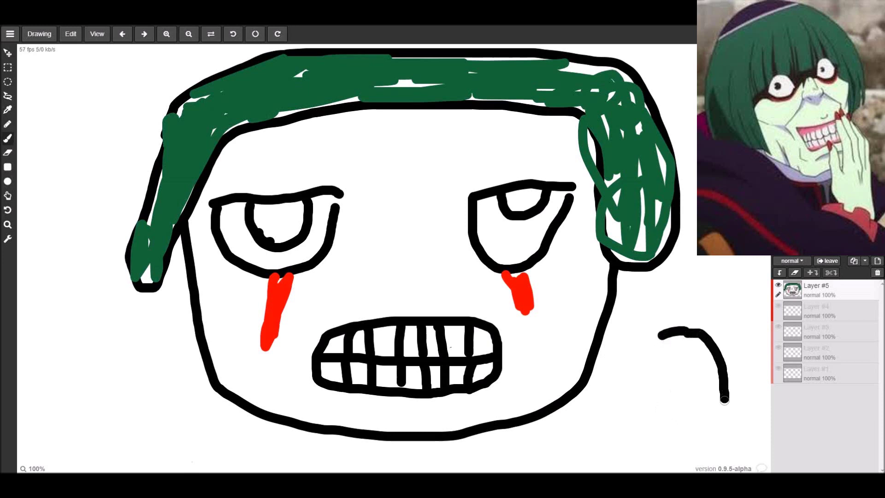
mouse_move(666, 359)
left_mouse_down()
mouse_move(698, 374)
mouse_move(710, 412)
left_mouse_up()
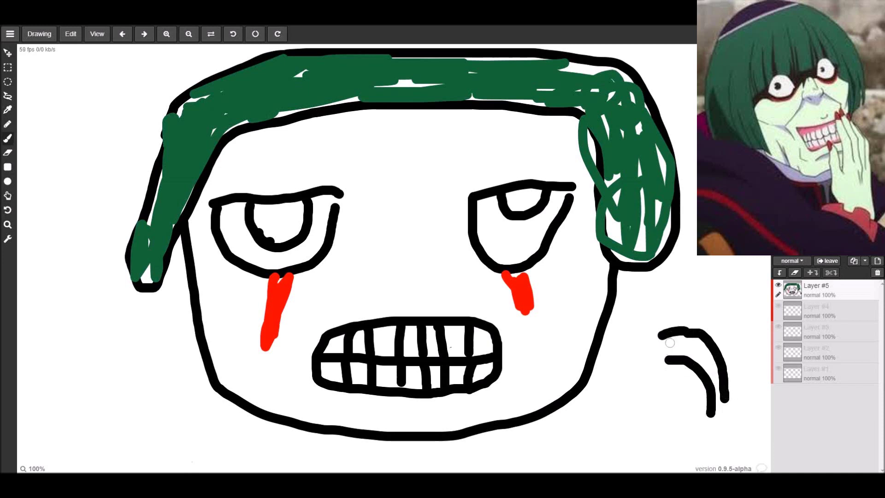
mouse_move(668, 359)
left_mouse_down()
mouse_move(656, 340)
mouse_move(672, 327)
left_mouse_up()
mouse_move(657, 338)
left_mouse_down()
mouse_move(653, 318)
mouse_move(646, 340)
mouse_move(627, 343)
mouse_move(626, 371)
left_mouse_up()
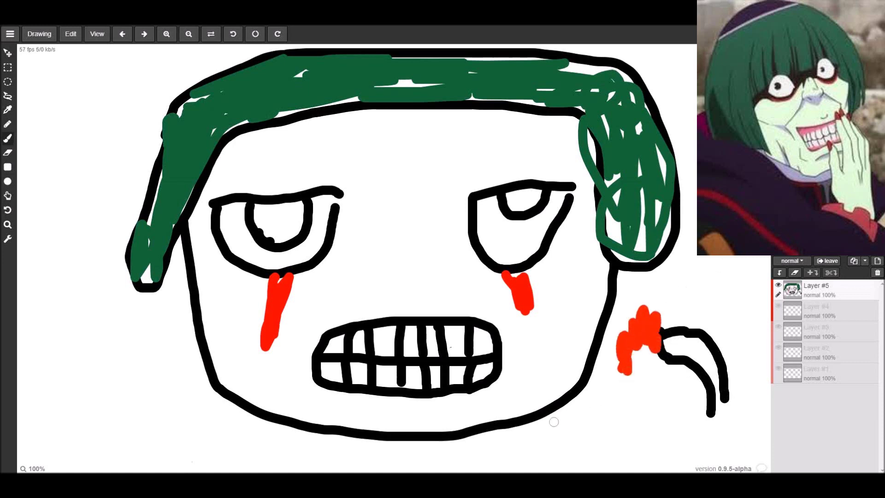
left_click_drag(492, 359, 528, 420)
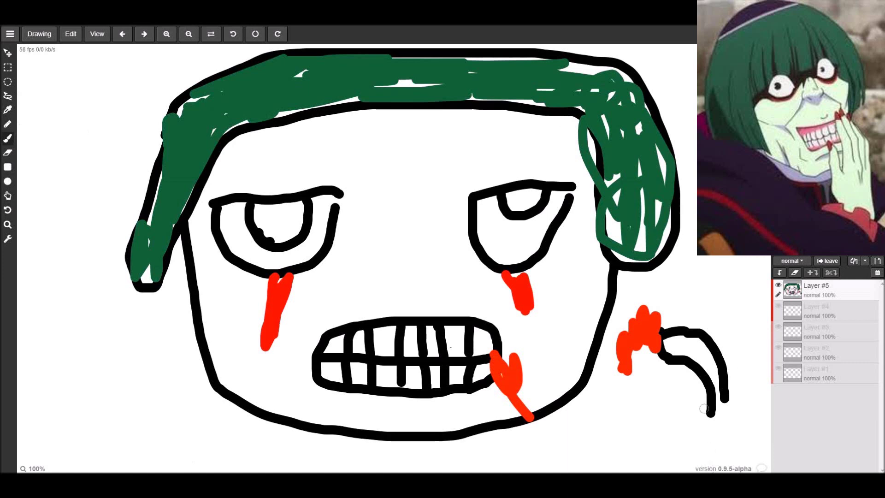
mouse_move(711, 411)
left_mouse_down()
mouse_move(666, 412)
mouse_move(655, 427)
mouse_move(686, 447)
mouse_move(691, 463)
left_mouse_up()
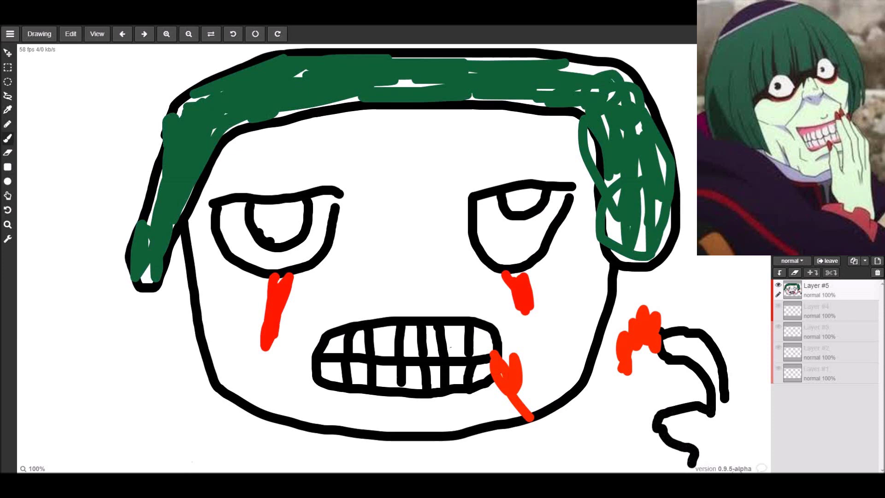
left_click_drag(728, 398, 719, 468)
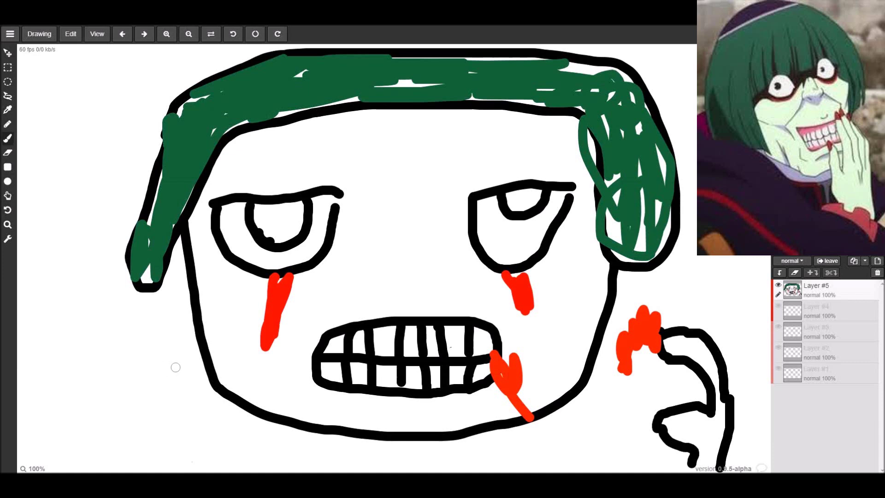
Step: Undo the recent strokes back to the uncolored face with its lower row of teeth only partly divided
left_click(123, 34)
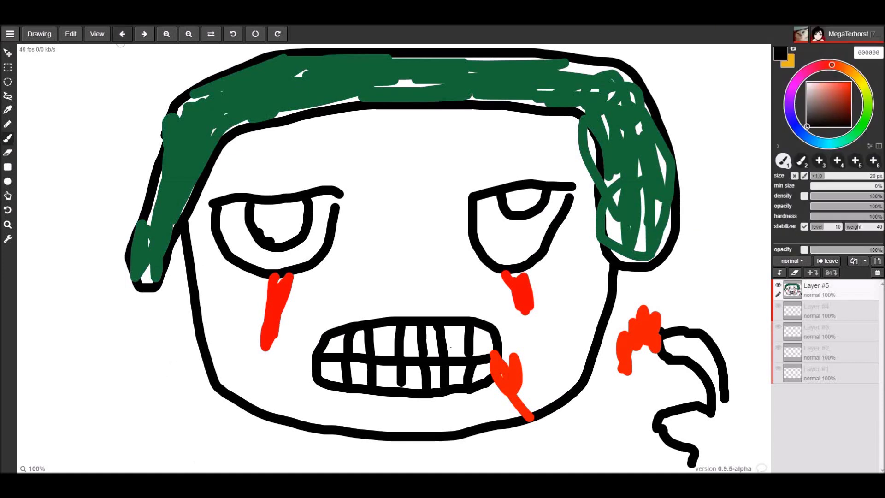
left_click(122, 34)
key("ctrl+z")
key("ctrl+z")
key("ctrl+z")
key("ctrl+z")
key("ctrl+z")
key("ctrl+z")
key("ctrl+z")
key("ctrl+z")
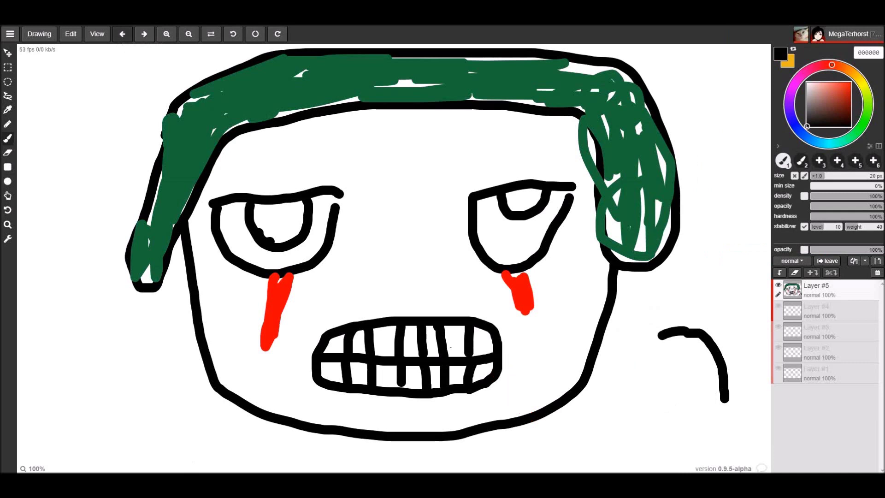
key("ctrl+z")
key("ctrl+z")
key("ctrl+z")
key("ctrl+z")
key("ctrl+z")
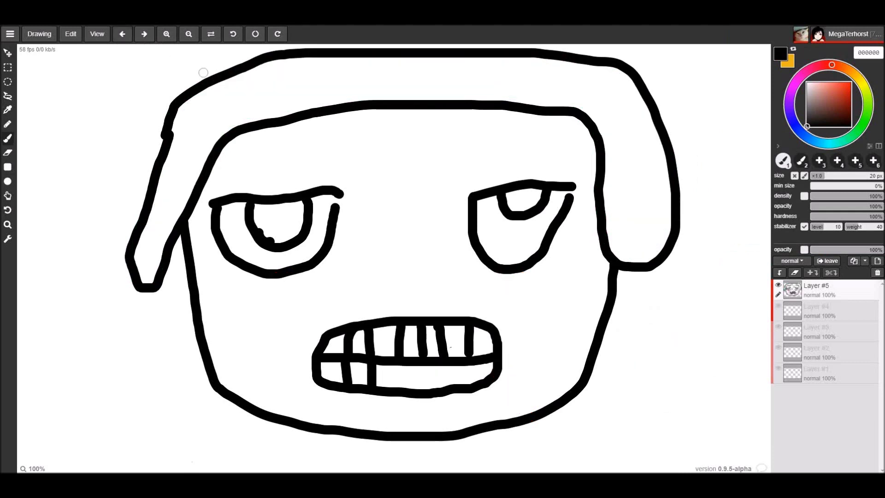
Step: Erase the remaining face, hair and mouth from the canvas with a 100 px eraser
left_click(8, 152)
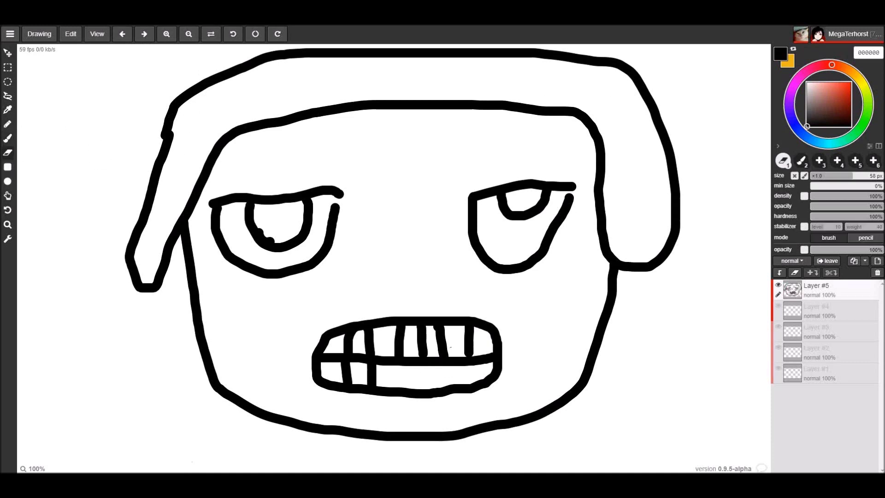
left_click_drag(851, 175, 882, 175)
mouse_move(215, 128)
left_mouse_down()
mouse_move(225, 93)
mouse_move(191, 159)
mouse_move(282, 97)
mouse_move(178, 108)
mouse_move(51, 193)
mouse_move(151, 329)
mouse_move(183, 199)
mouse_move(175, 336)
mouse_move(268, 239)
mouse_move(301, 176)
mouse_move(278, 200)
mouse_move(296, 255)
mouse_move(191, 294)
mouse_move(346, 163)
mouse_move(286, 100)
mouse_move(123, 105)
mouse_move(378, 54)
mouse_move(228, 71)
mouse_move(190, 102)
mouse_move(306, 127)
mouse_move(553, 82)
mouse_move(558, 53)
mouse_move(455, 58)
mouse_move(599, 81)
mouse_move(481, 107)
mouse_move(448, 130)
mouse_move(535, 226)
left_mouse_up()
mouse_move(586, 155)
left_mouse_down()
mouse_move(737, 198)
mouse_move(617, 244)
mouse_move(592, 274)
mouse_move(619, 261)
mouse_move(531, 232)
mouse_move(619, 185)
mouse_move(566, 162)
mouse_move(271, 317)
mouse_move(496, 329)
mouse_move(146, 390)
mouse_move(216, 401)
mouse_move(528, 365)
mouse_move(418, 397)
mouse_move(43, 398)
mouse_move(181, 322)
mouse_move(251, 350)
mouse_move(336, 413)
mouse_move(545, 399)
mouse_move(504, 402)
mouse_move(438, 437)
mouse_move(562, 391)
mouse_move(666, 319)
mouse_move(604, 322)
left_mouse_up()
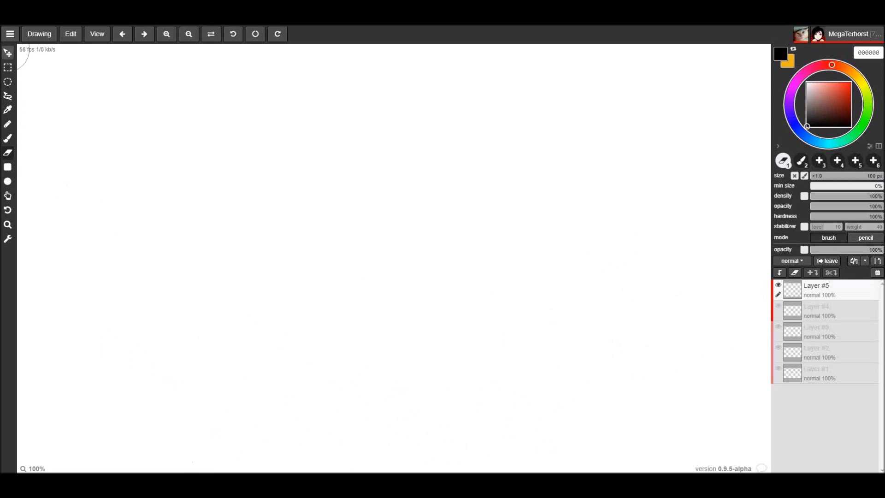
Step: Paint a wide, slightly wavy vertical black belt strap running down to the lower edge of the canvas
left_click(7, 53)
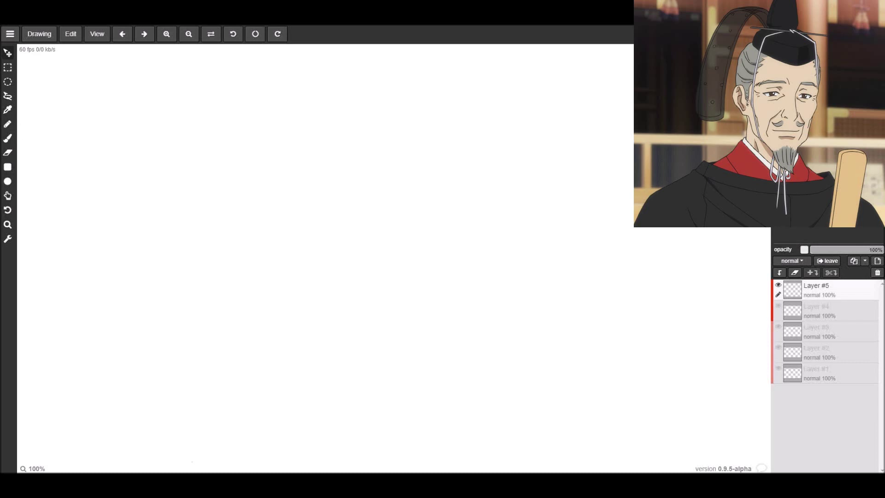
left_click_drag(163, 123, 164, 470)
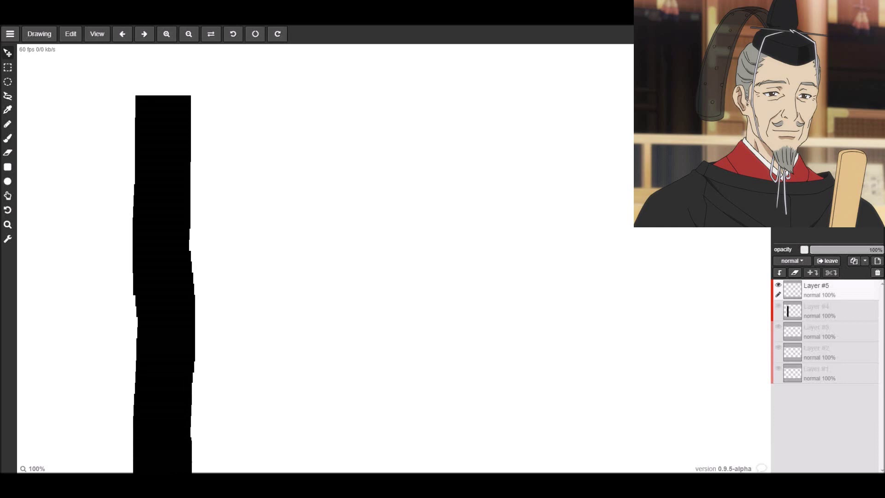
key("ctrl+z")
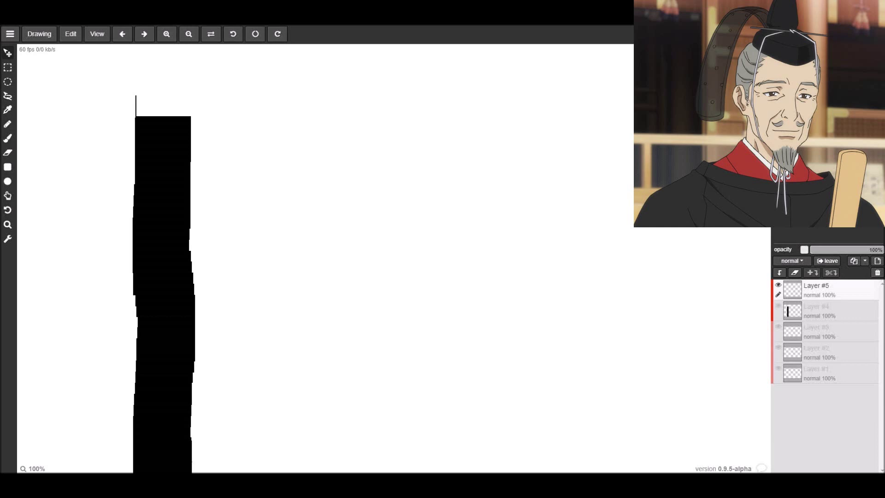
Step: Add a column of nine small white holes along the centre of the black belt strap
left_click(162, 138)
left_click(161, 175)
left_click(161, 218)
left_click(159, 256)
left_click(165, 309)
left_click(166, 356)
left_click(162, 404)
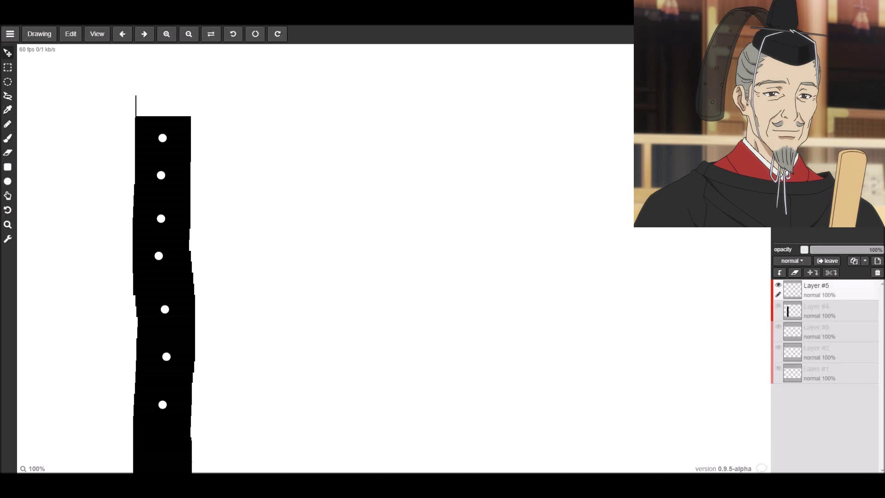
left_click(160, 436)
left_click(162, 471)
key("ctrl+z")
Step: Draw a dark gold rectangular buckle on the strap's upper end, with a brighter yellow vertical prong in its middle
mouse_move(137, 118)
left_mouse_down()
mouse_move(191, 118)
mouse_move(191, 80)
mouse_move(153, 72)
mouse_move(129, 74)
mouse_move(136, 116)
mouse_move(160, 100)
mouse_move(159, 77)
left_mouse_up()
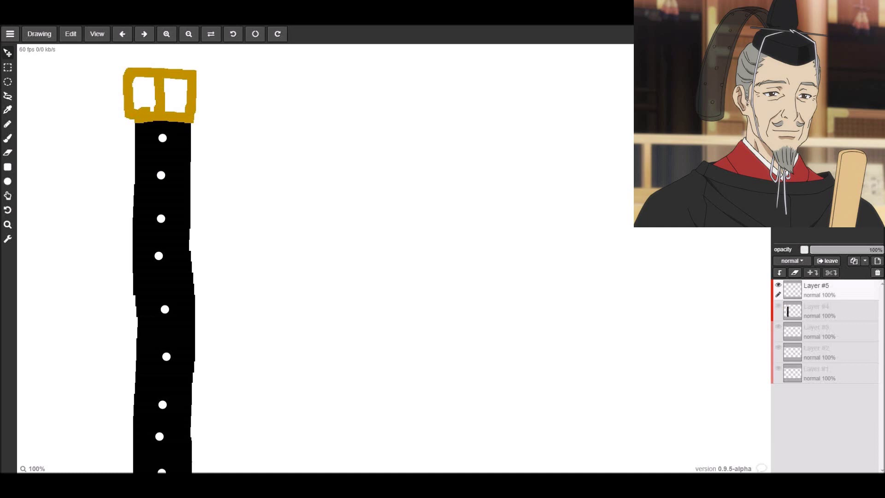
left_click_drag(160, 116, 159, 73)
left_click(158, 114)
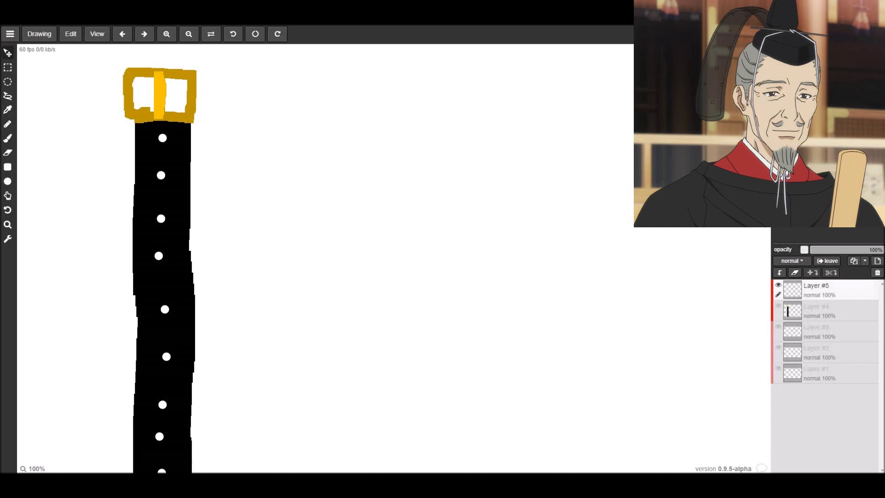
mouse_move(561, 85)
left_mouse_down()
mouse_move(490, 97)
mouse_move(466, 125)
mouse_move(442, 227)
mouse_move(430, 208)
mouse_move(393, 211)
mouse_move(387, 227)
mouse_move(440, 250)
left_mouse_up()
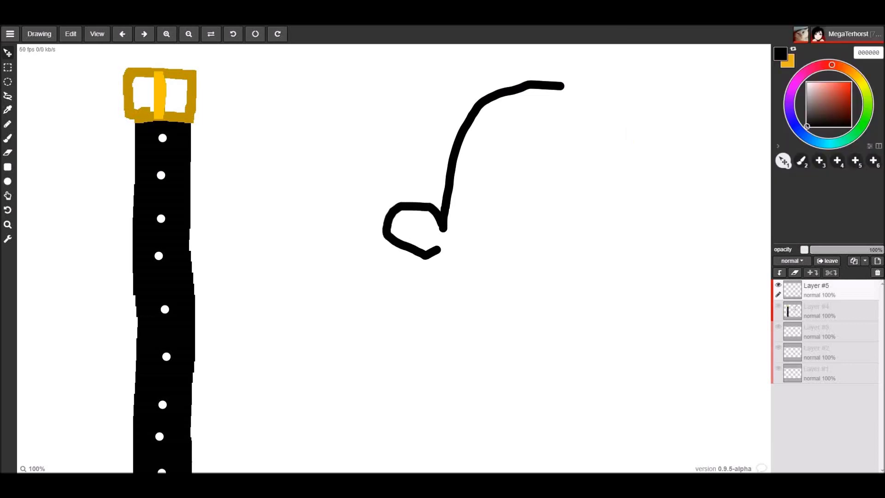
key("ctrl+z")
key("ctrl+z")
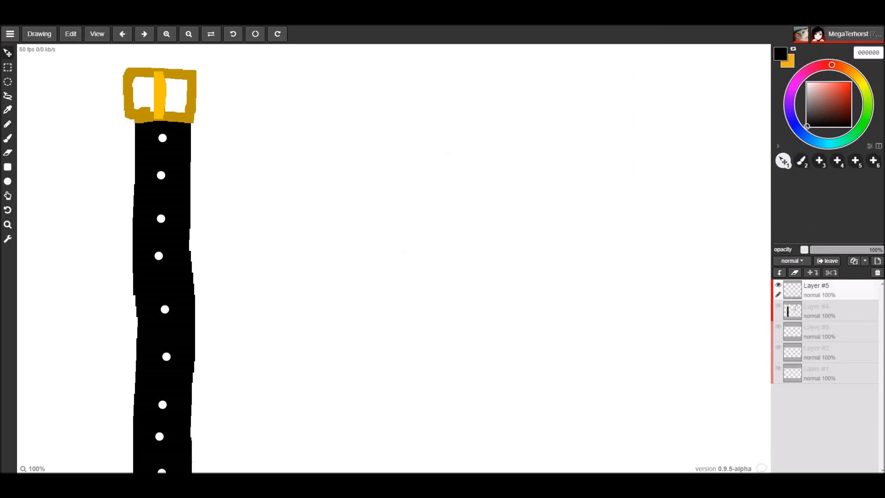
Step: Undo the gold buckle and the white holes back to the plain black strap
key("ctrl+z")
key("ctrl+z")
key("ctrl+z")
key("ctrl+z")
key("ctrl+z")
key("ctrl+z")
key("ctrl+z")
key("ctrl+z")
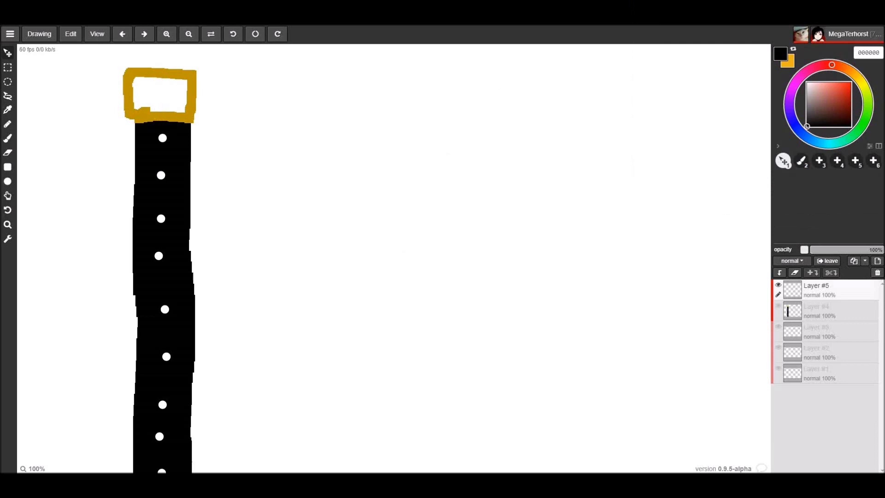
key("ctrl+z")
key("ctrl+z")
key("ctrl+z")
key("ctrl+z")
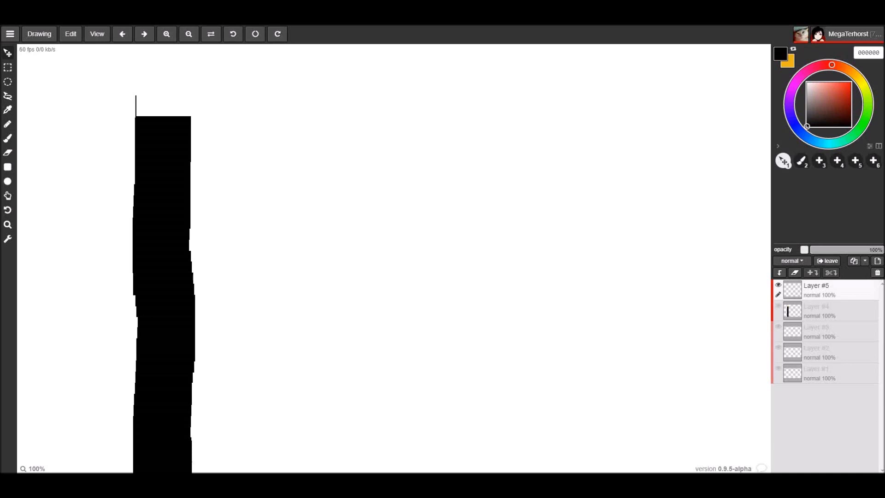
Step: Undo the remaining strokes of the black strap to leave a blank canvas
key("ctrl+z")
key("ctrl+z")
key("ctrl+z")
key("ctrl+z")
key("ctrl+z")
key("ctrl+z")
key("ctrl+z")
key("ctrl+z")
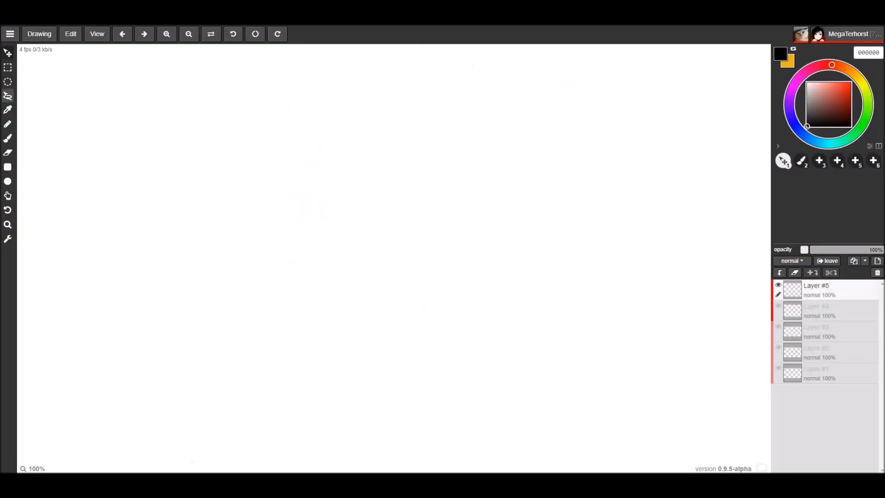
Step: Draw the top of a head with two pointed cat ears in 20 px black brush strokes, including inner-ear lines
left_click(8, 138)
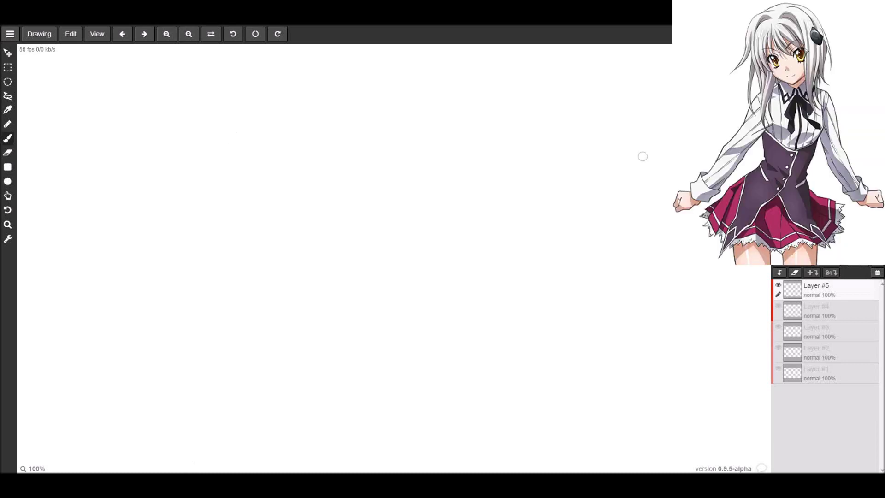
mouse_move(232, 168)
left_mouse_down()
mouse_move(220, 81)
mouse_move(265, 145)
mouse_move(331, 131)
mouse_move(434, 148)
mouse_move(494, 93)
mouse_move(505, 120)
mouse_move(488, 170)
left_mouse_up()
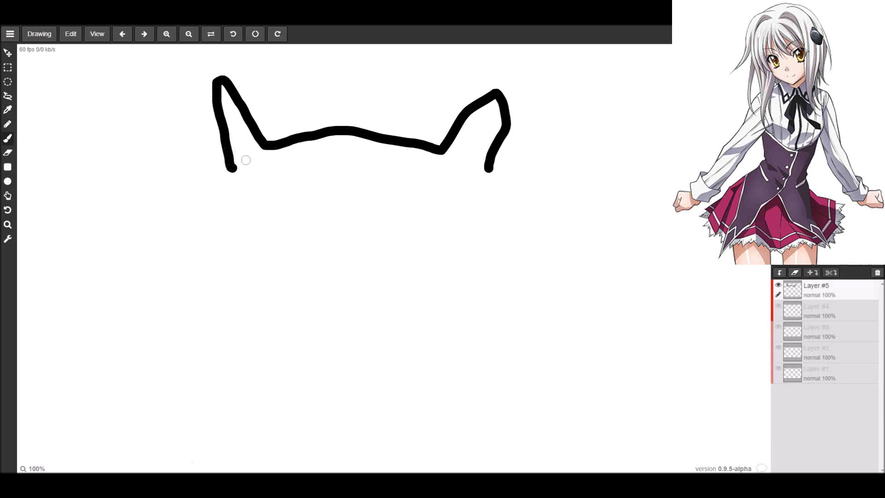
mouse_move(246, 160)
left_mouse_down()
mouse_move(232, 114)
mouse_move(262, 159)
left_mouse_up()
mouse_move(453, 158)
left_mouse_down()
mouse_move(502, 113)
mouse_move(483, 161)
left_mouse_up()
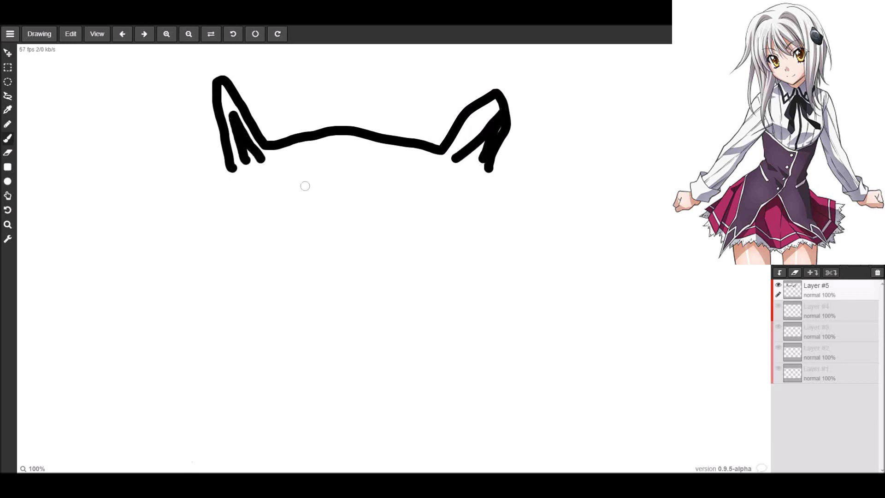
Step: Outline a wide bob haircut hanging from the cat ears, and close a rounded face beneath its fringe
mouse_move(221, 170)
left_mouse_down()
mouse_move(183, 287)
mouse_move(189, 299)
mouse_move(223, 301)
mouse_move(283, 227)
mouse_move(375, 218)
mouse_move(419, 225)
mouse_move(459, 304)
mouse_move(511, 318)
mouse_move(525, 292)
mouse_move(512, 221)
mouse_move(487, 162)
left_mouse_up()
left_click(218, 307)
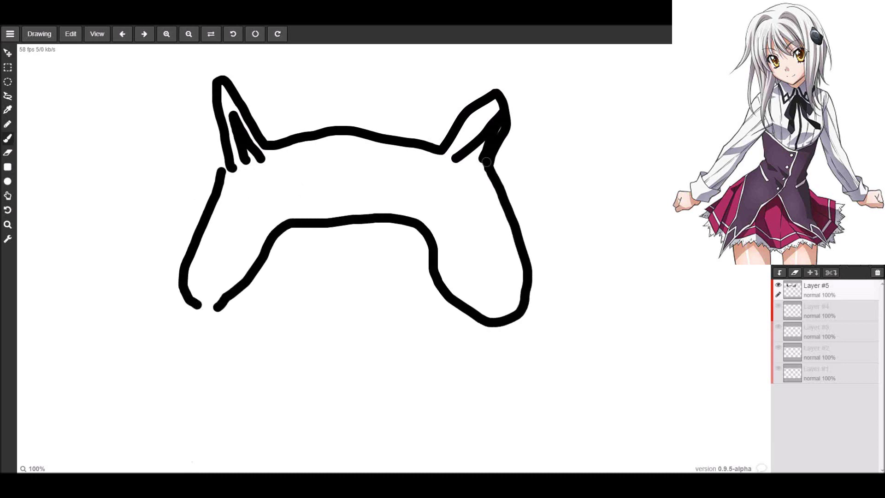
mouse_move(184, 296)
left_mouse_down()
mouse_move(201, 307)
mouse_move(217, 297)
left_mouse_up()
mouse_move(257, 259)
left_mouse_down()
mouse_move(255, 348)
mouse_move(279, 373)
mouse_move(327, 384)
mouse_move(379, 379)
mouse_move(428, 334)
mouse_move(437, 280)
left_mouse_up()
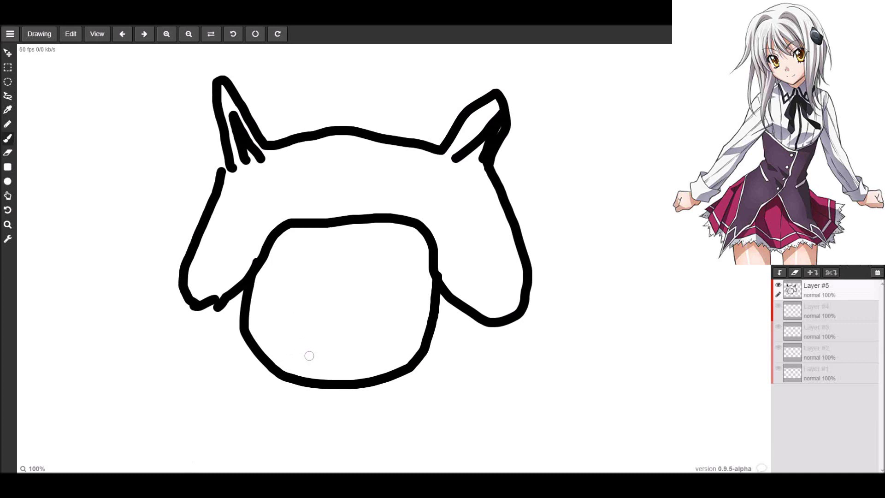
Step: Draw a short straight mouth and two small oval eyes with dot pupils on the face
left_click_drag(308, 355, 376, 346)
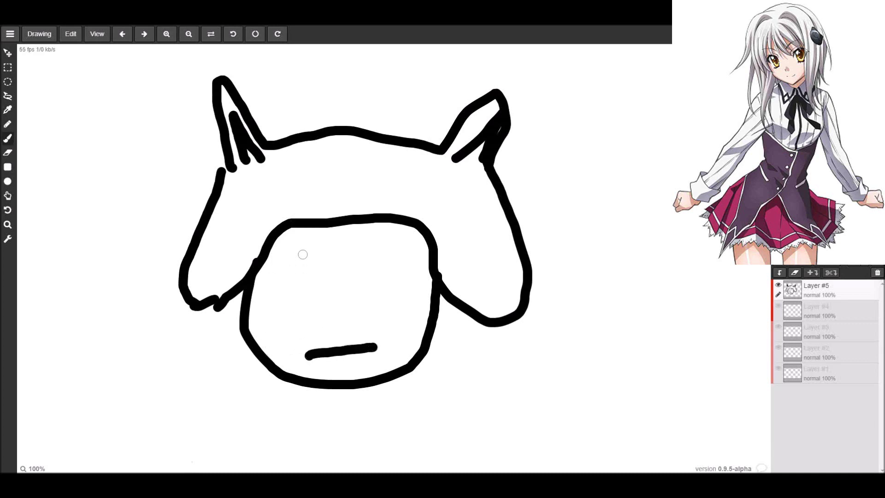
mouse_move(303, 254)
left_mouse_down()
mouse_move(291, 276)
mouse_move(302, 283)
mouse_move(322, 262)
mouse_move(302, 253)
left_mouse_up()
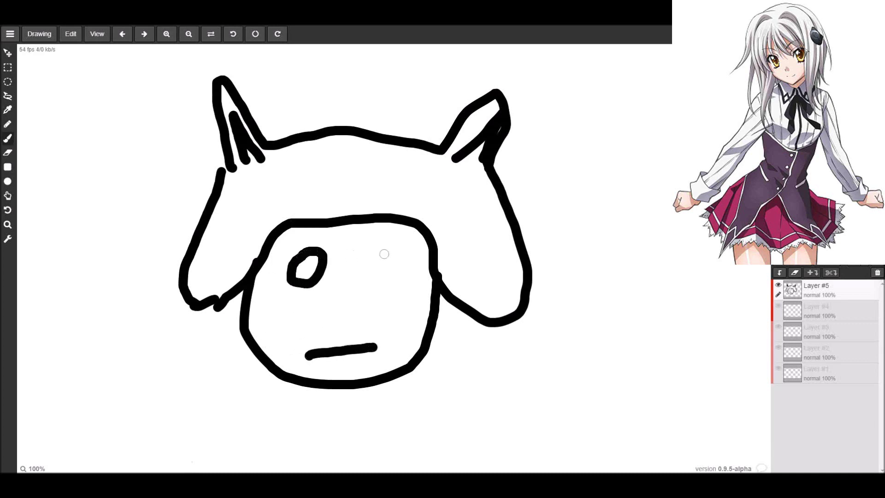
mouse_move(395, 250)
left_mouse_down()
mouse_move(383, 284)
mouse_move(413, 270)
mouse_move(396, 249)
left_mouse_up()
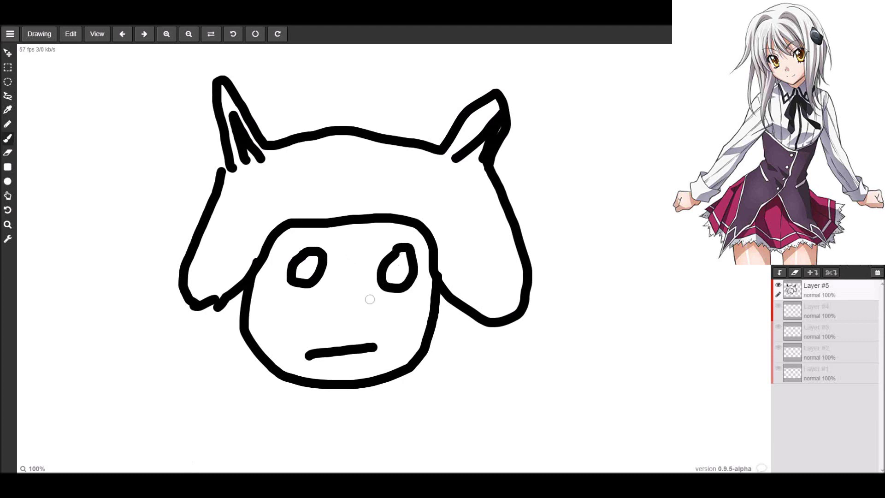
left_click(308, 267)
left_click(398, 270)
Step: Paint salmon-pink blush on both cheeks and a pale pink band around the inside of the face outline
mouse_move(273, 310)
left_mouse_down()
mouse_move(282, 322)
mouse_move(276, 317)
left_mouse_up()
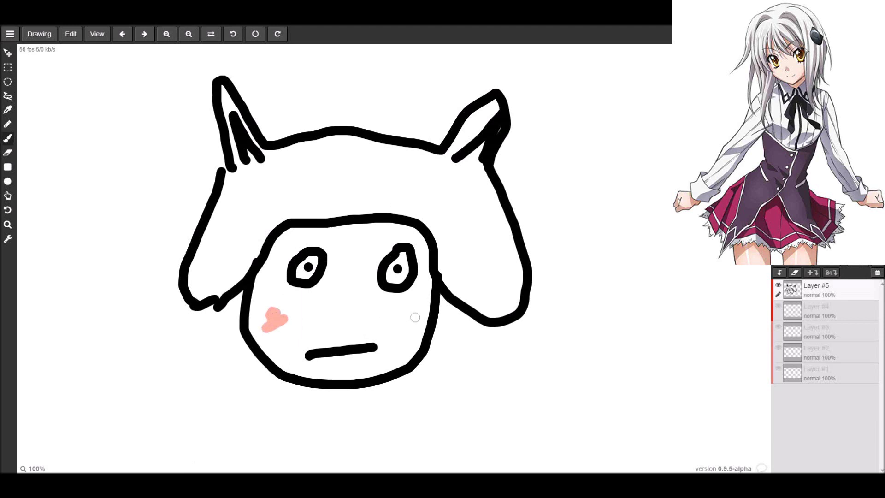
mouse_move(414, 317)
left_mouse_down()
mouse_move(411, 323)
mouse_move(416, 308)
left_mouse_up()
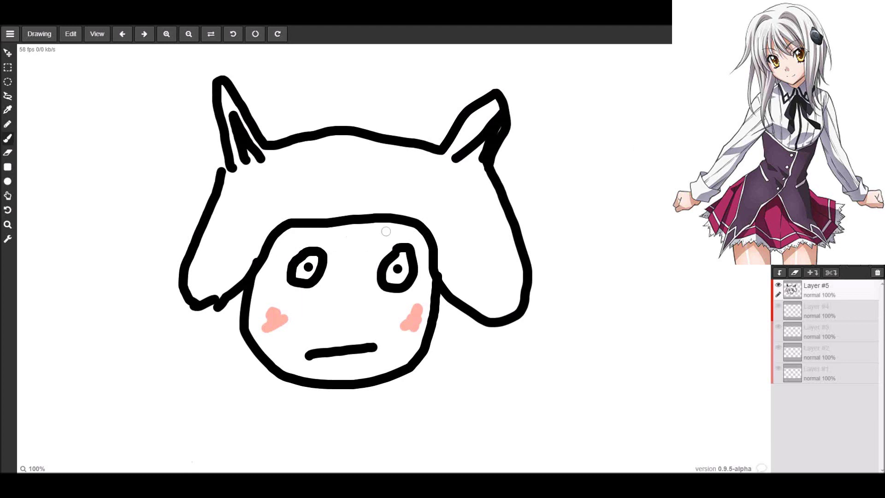
mouse_move(287, 233)
left_mouse_down()
mouse_move(386, 225)
mouse_move(413, 233)
mouse_move(428, 266)
mouse_move(428, 301)
mouse_move(405, 362)
mouse_move(316, 377)
mouse_move(269, 356)
mouse_move(246, 316)
mouse_move(287, 231)
left_mouse_up()
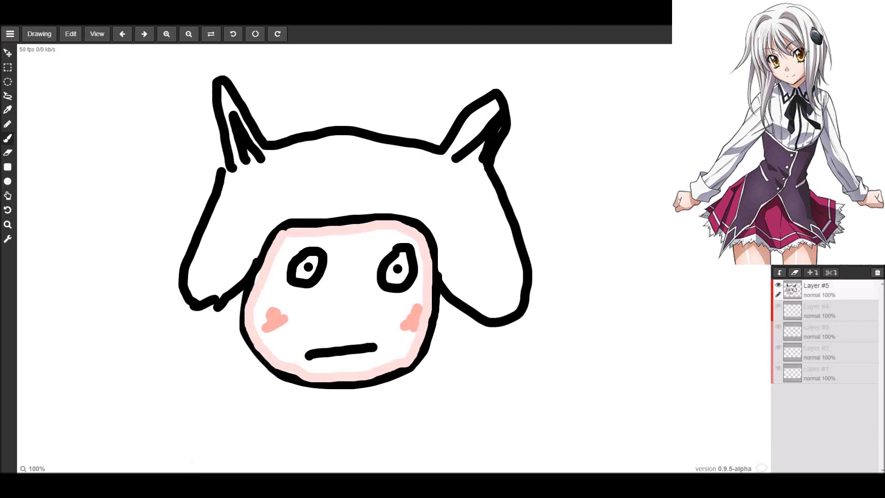
Step: Draw a small black-outlined body with two stubby legs beneath the cat-eared head
left_click_drag(283, 384, 266, 433)
left_click_drag(377, 379, 388, 437)
left_click_drag(270, 423, 264, 437)
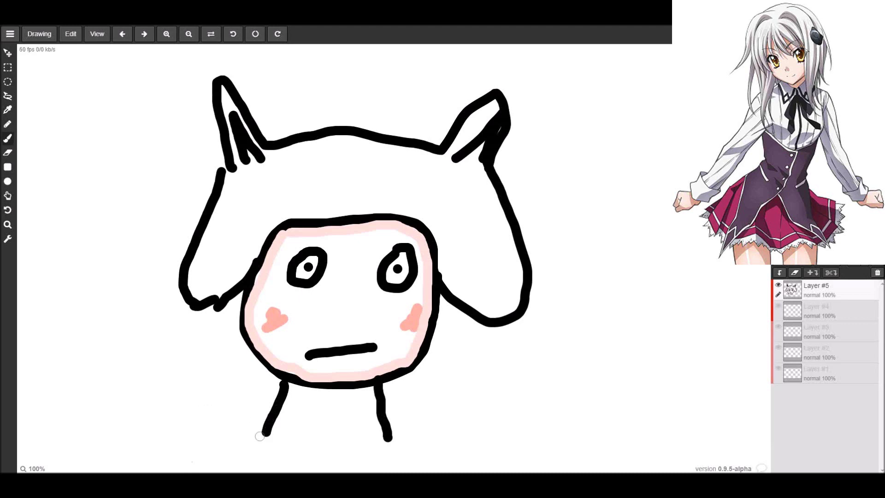
mouse_move(265, 434)
left_mouse_down()
mouse_move(253, 457)
mouse_move(284, 468)
mouse_move(309, 466)
mouse_move(324, 432)
mouse_move(329, 458)
mouse_move(357, 469)
mouse_move(376, 459)
mouse_move(382, 434)
left_mouse_up()
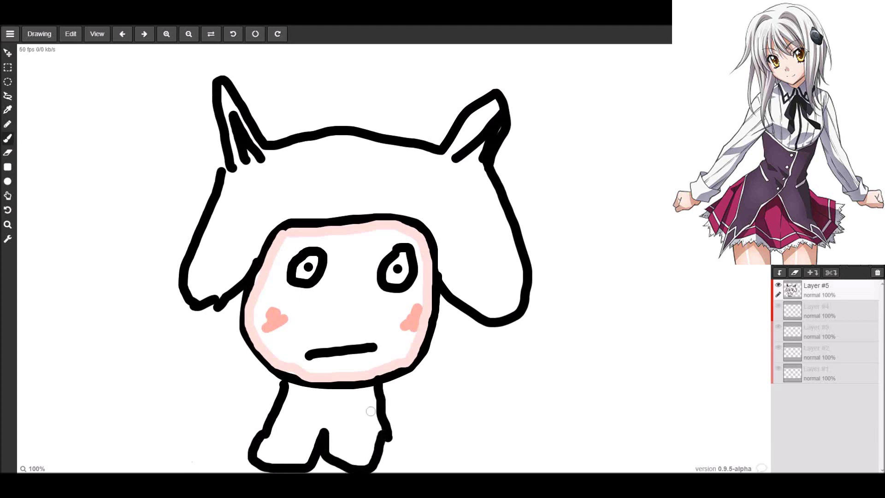
left_click(388, 436)
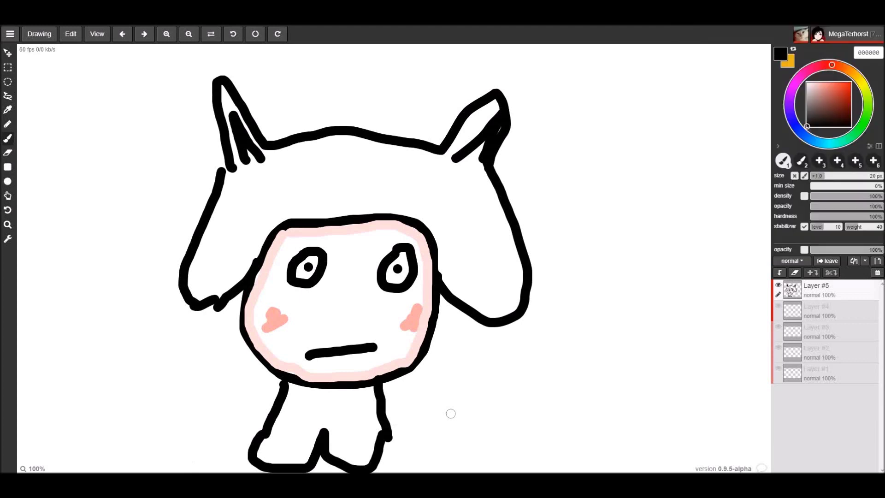
Step: Undo the body, blush, skin shading, pupils and one eye, back to the face with a single eye and mouth
key("ctrl+z")
key("ctrl+z")
key("ctrl+z")
key("ctrl+z")
key("ctrl+z")
key("ctrl+z")
key("ctrl+z")
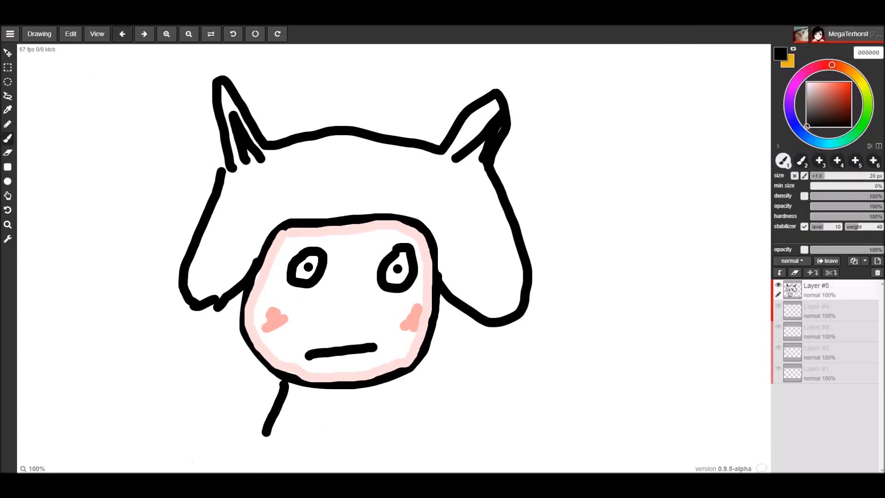
key("ctrl+z")
key("ctrl+z")
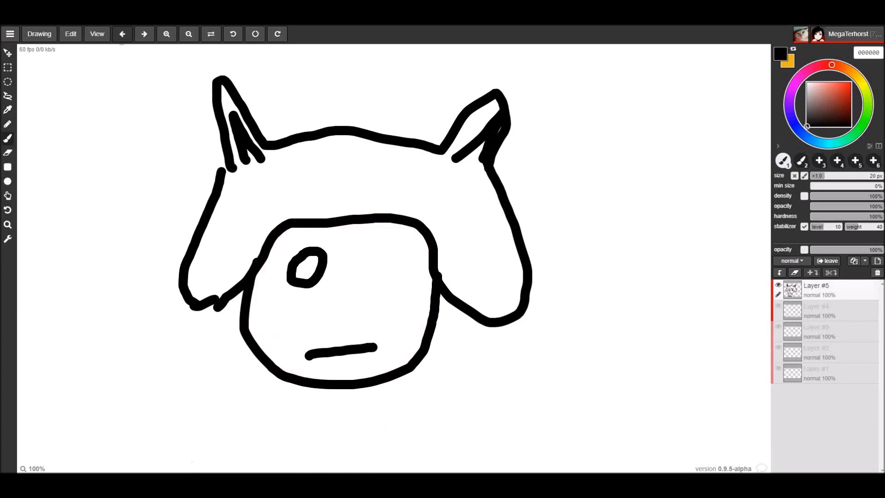
Step: Undo the face and hair outline, and erase the remaining cat-ear lines with a 100 px eraser
key("ctrl+z")
key("ctrl+z")
key("ctrl+z")
key("ctrl+z")
key("ctrl+z")
key("ctrl+z")
key("ctrl+z")
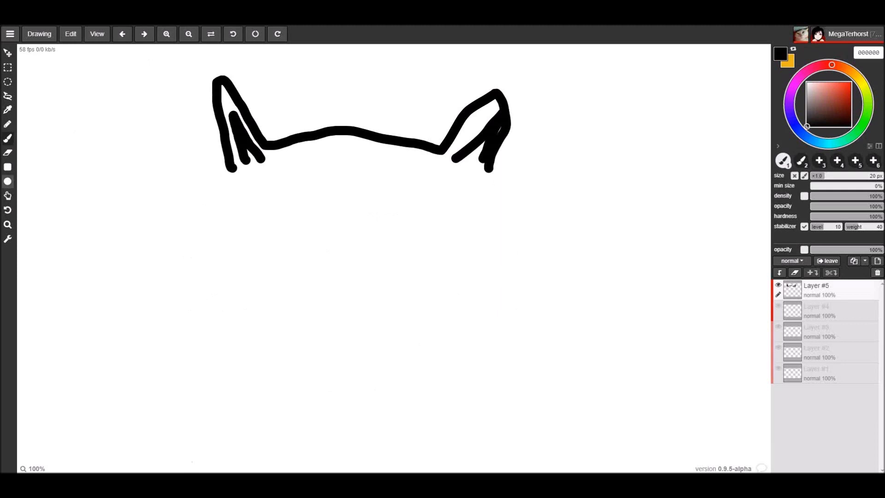
left_click(8, 152)
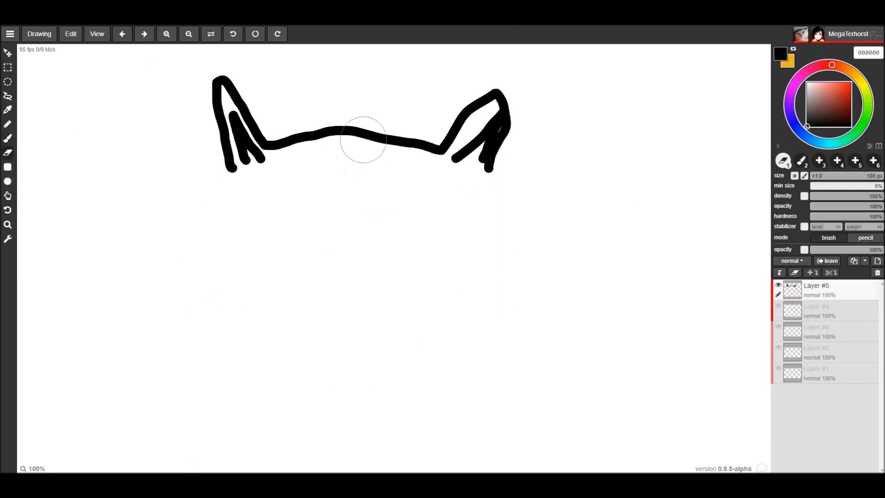
mouse_move(363, 138)
left_mouse_down()
mouse_move(510, 101)
mouse_move(453, 169)
mouse_move(468, 116)
mouse_move(474, 176)
mouse_move(484, 172)
mouse_move(258, 121)
mouse_move(390, 82)
mouse_move(235, 133)
mouse_move(235, 178)
mouse_move(242, 91)
left_mouse_up()
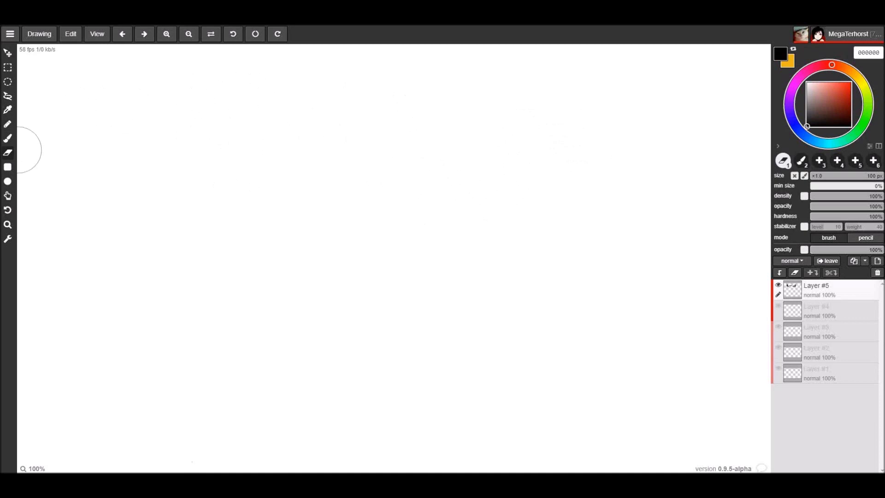
Step: Outline a large pair of pointed V-shaped sunglasses in orange across the canvas, and undo the drawing to clear it
left_click(7, 137)
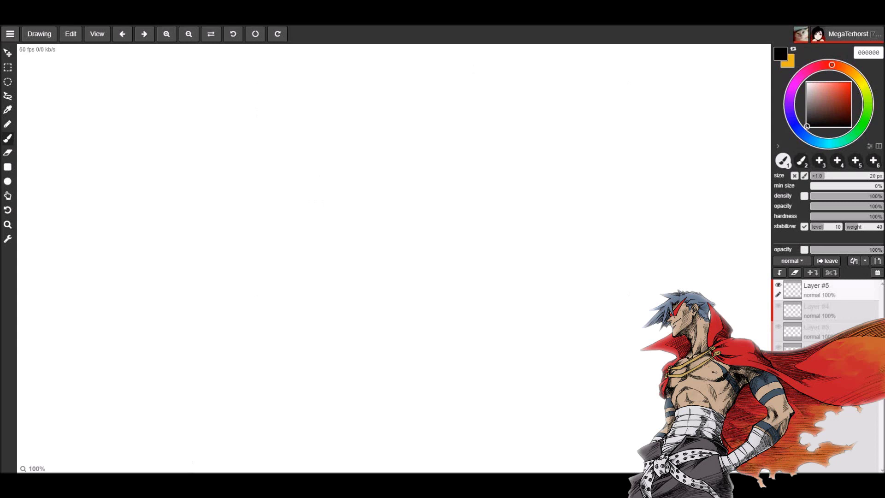
mouse_move(232, 147)
left_mouse_down()
mouse_move(286, 185)
mouse_move(458, 265)
mouse_move(629, 166)
mouse_move(731, 143)
mouse_move(674, 227)
mouse_move(513, 357)
mouse_move(475, 306)
mouse_move(445, 346)
mouse_move(421, 352)
mouse_move(321, 272)
mouse_move(232, 147)
left_mouse_up()
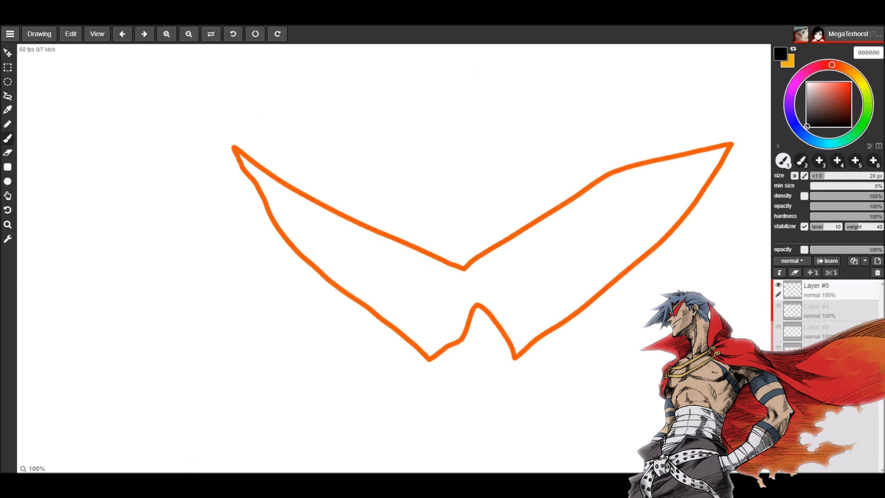
key("ctrl+z")
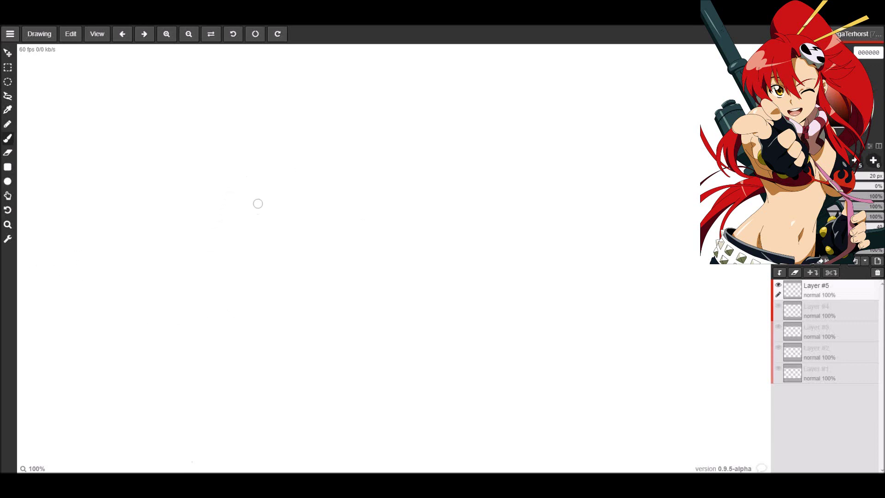
Step: Outline two U-shaped bikini-top cups in black with a 20 px brush, each with a line across its upper part
mouse_move(248, 207)
left_mouse_down()
mouse_move(245, 241)
mouse_move(258, 288)
mouse_move(303, 316)
mouse_move(359, 292)
mouse_move(380, 258)
mouse_move(389, 204)
left_mouse_up()
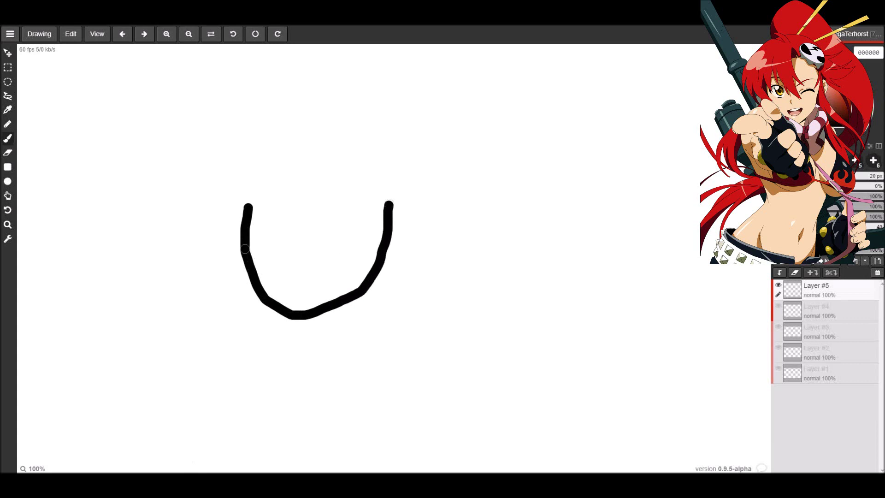
left_click_drag(244, 234, 389, 225)
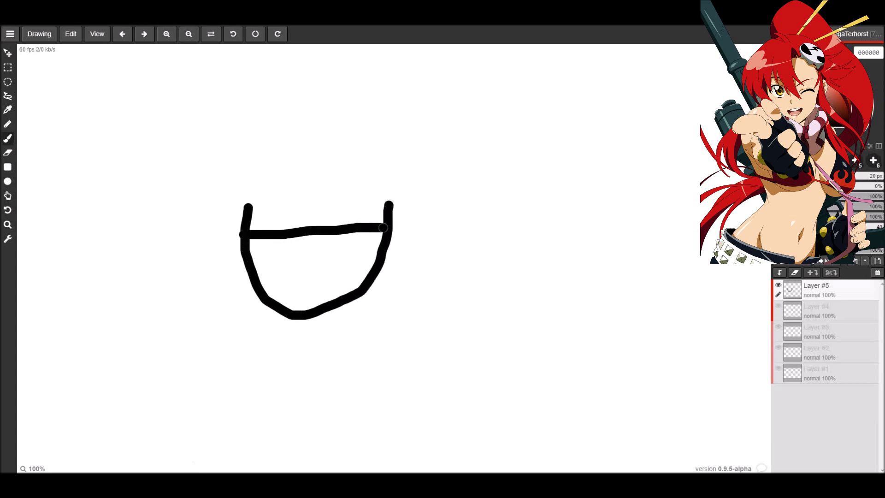
left_click(452, 206)
mouse_move(453, 213)
left_mouse_down()
mouse_move(466, 294)
mouse_move(493, 300)
mouse_move(522, 290)
mouse_move(534, 271)
mouse_move(550, 205)
left_mouse_up()
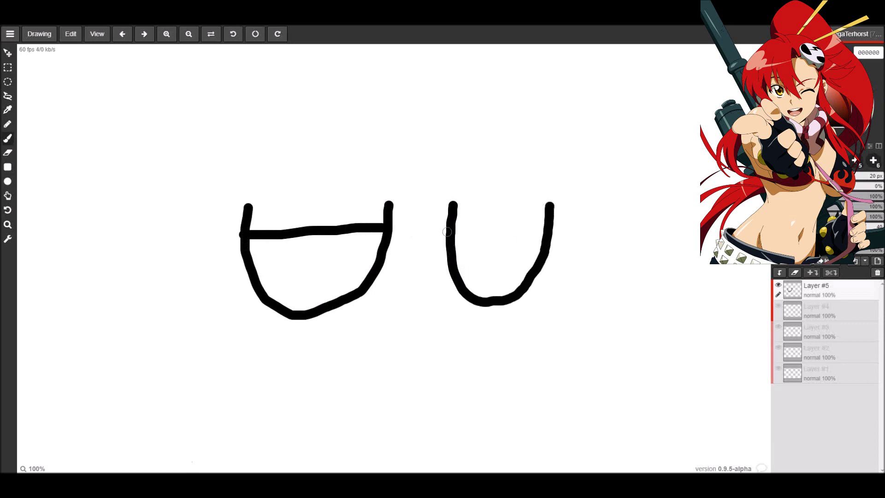
left_click_drag(453, 232, 556, 237)
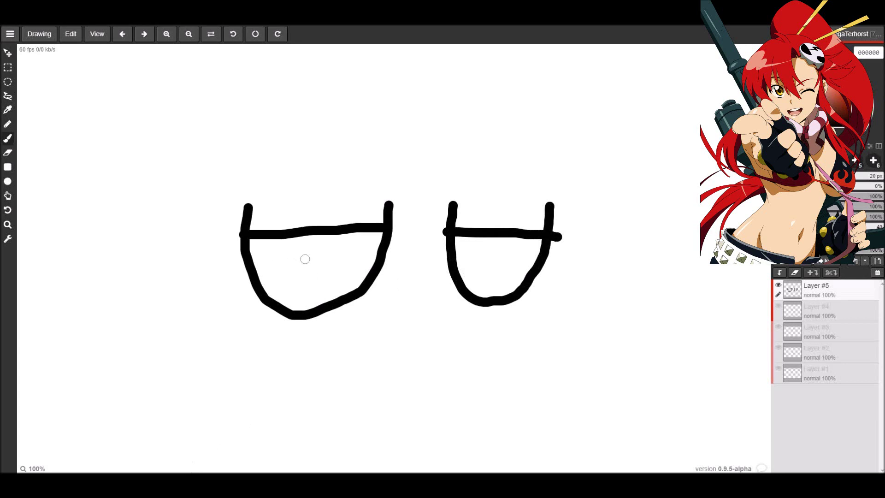
Step: Fill both cups below their crossing lines with solid black
mouse_move(315, 289)
left_mouse_down()
mouse_move(348, 258)
mouse_move(331, 282)
mouse_move(352, 276)
mouse_move(364, 235)
mouse_move(372, 256)
mouse_move(386, 235)
mouse_move(346, 247)
mouse_move(341, 236)
mouse_move(372, 235)
mouse_move(241, 242)
mouse_move(333, 232)
left_mouse_up()
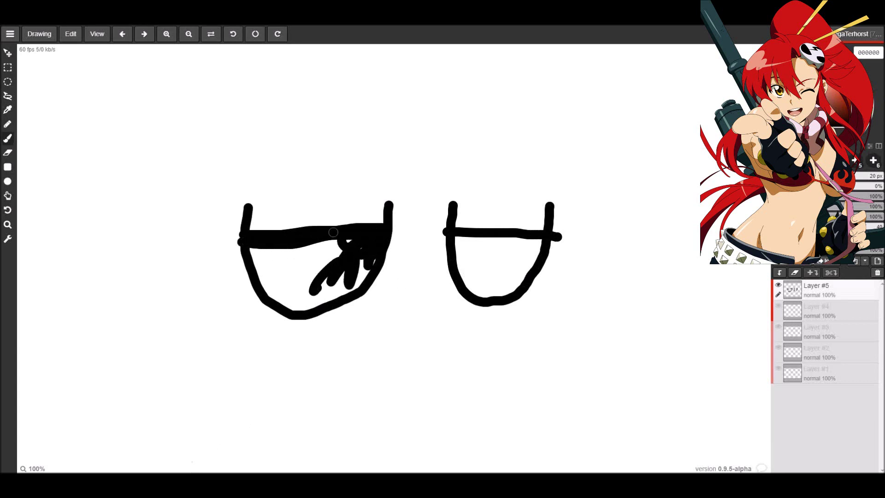
mouse_move(264, 244)
left_mouse_down()
mouse_move(281, 260)
mouse_move(251, 244)
mouse_move(268, 286)
mouse_move(273, 258)
mouse_move(333, 244)
mouse_move(310, 255)
mouse_move(326, 258)
mouse_move(306, 245)
mouse_move(337, 241)
mouse_move(328, 243)
mouse_move(332, 254)
mouse_move(349, 266)
mouse_move(287, 262)
mouse_move(300, 261)
mouse_move(293, 266)
mouse_move(297, 286)
mouse_move(333, 290)
mouse_move(352, 277)
mouse_move(355, 258)
mouse_move(375, 252)
mouse_move(323, 289)
left_mouse_up()
mouse_move(366, 256)
left_mouse_down()
mouse_move(322, 298)
mouse_move(335, 300)
mouse_move(290, 308)
mouse_move(289, 285)
mouse_move(267, 287)
mouse_move(291, 293)
mouse_move(278, 292)
mouse_move(253, 275)
mouse_move(286, 302)
mouse_move(276, 283)
mouse_move(287, 279)
mouse_move(278, 279)
mouse_move(318, 293)
mouse_move(296, 291)
mouse_move(345, 293)
mouse_move(364, 263)
left_mouse_up()
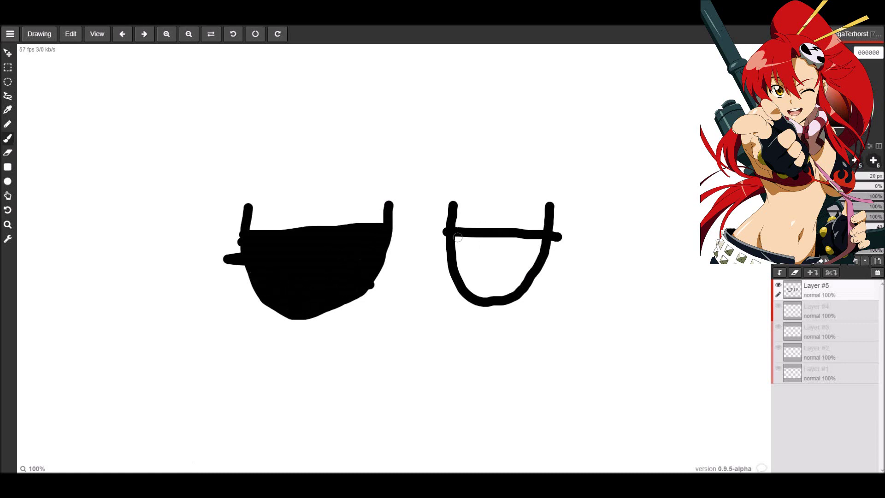
mouse_move(451, 234)
left_mouse_down()
mouse_move(546, 240)
mouse_move(525, 281)
mouse_move(479, 298)
mouse_move(458, 271)
mouse_move(451, 240)
mouse_move(531, 243)
mouse_move(528, 256)
mouse_move(557, 239)
mouse_move(506, 288)
mouse_move(528, 253)
mouse_move(518, 244)
mouse_move(487, 300)
mouse_move(499, 259)
mouse_move(472, 283)
mouse_move(456, 249)
mouse_move(459, 272)
mouse_move(469, 246)
mouse_move(493, 249)
mouse_move(472, 246)
mouse_move(472, 266)
mouse_move(527, 244)
mouse_move(514, 255)
mouse_move(516, 275)
mouse_move(498, 287)
mouse_move(514, 282)
mouse_move(488, 263)
left_mouse_up()
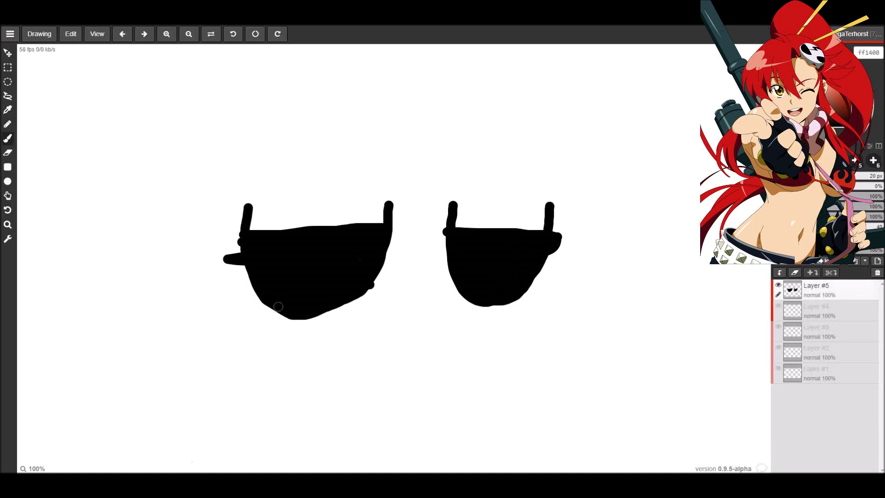
Step: Paint red (ff1400) flames with yellow (fff400) centres over the lower part of both black cups
mouse_move(248, 271)
left_mouse_down()
mouse_move(253, 279)
mouse_move(287, 258)
mouse_move(377, 270)
left_mouse_up()
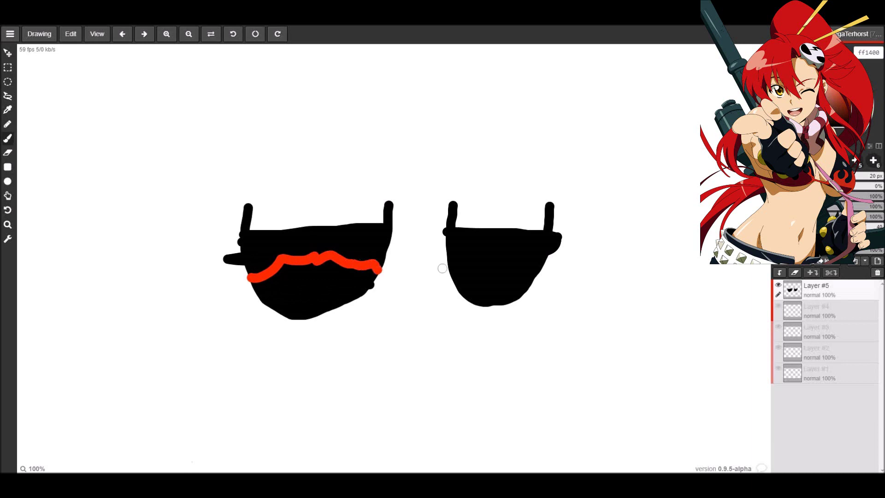
mouse_move(448, 259)
left_mouse_down()
mouse_move(505, 249)
mouse_move(562, 261)
left_mouse_up()
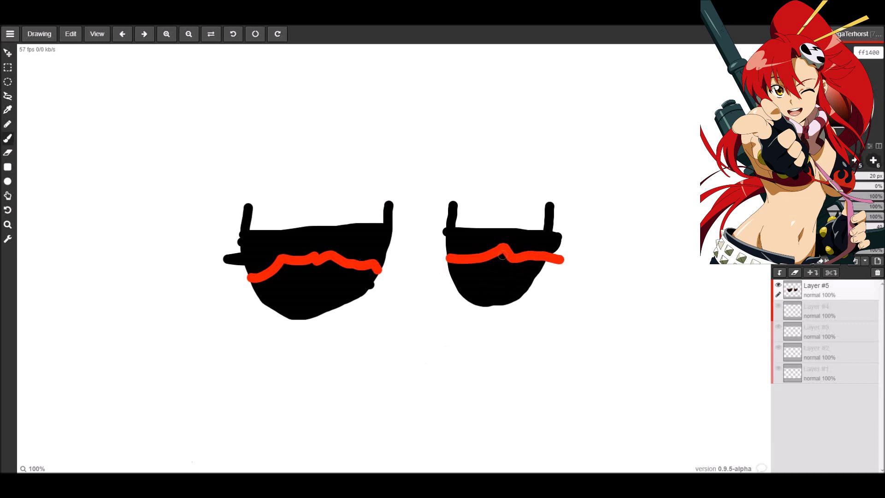
mouse_move(502, 256)
left_mouse_down()
mouse_move(492, 272)
mouse_move(535, 265)
mouse_move(506, 286)
mouse_move(470, 283)
mouse_move(498, 266)
mouse_move(448, 269)
mouse_move(474, 275)
mouse_move(475, 293)
mouse_move(521, 285)
mouse_move(493, 295)
mouse_move(481, 277)
left_mouse_up()
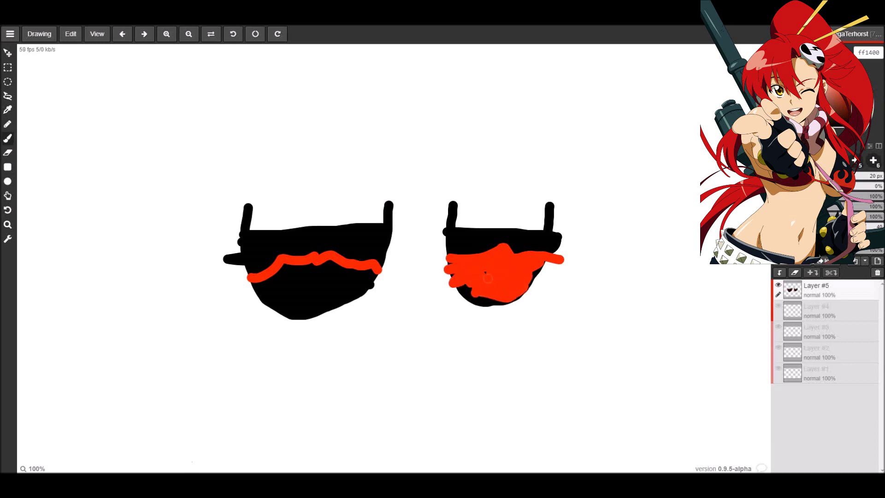
mouse_move(301, 269)
left_mouse_down()
mouse_move(258, 289)
mouse_move(290, 281)
mouse_move(294, 265)
mouse_move(360, 273)
mouse_move(364, 284)
mouse_move(313, 282)
mouse_move(328, 290)
left_mouse_up()
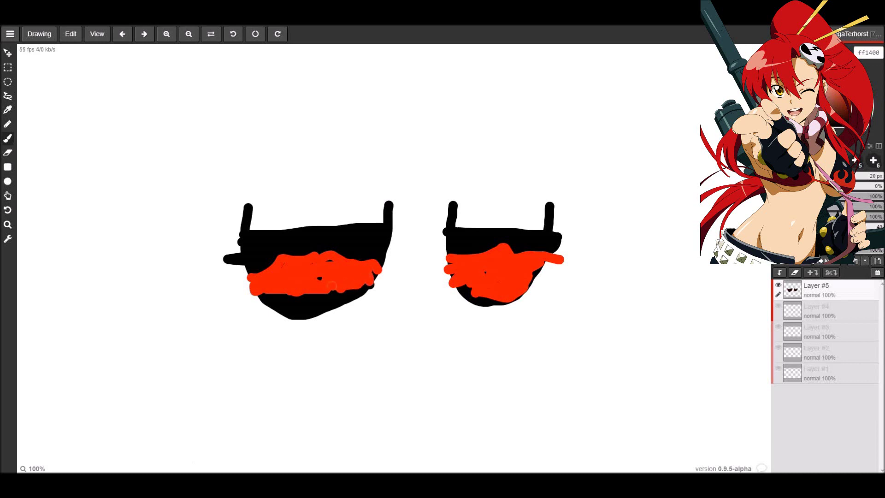
mouse_move(326, 291)
left_mouse_down()
mouse_move(272, 297)
mouse_move(369, 287)
mouse_move(308, 304)
mouse_move(332, 290)
mouse_move(296, 318)
mouse_move(347, 291)
mouse_move(332, 311)
left_mouse_up()
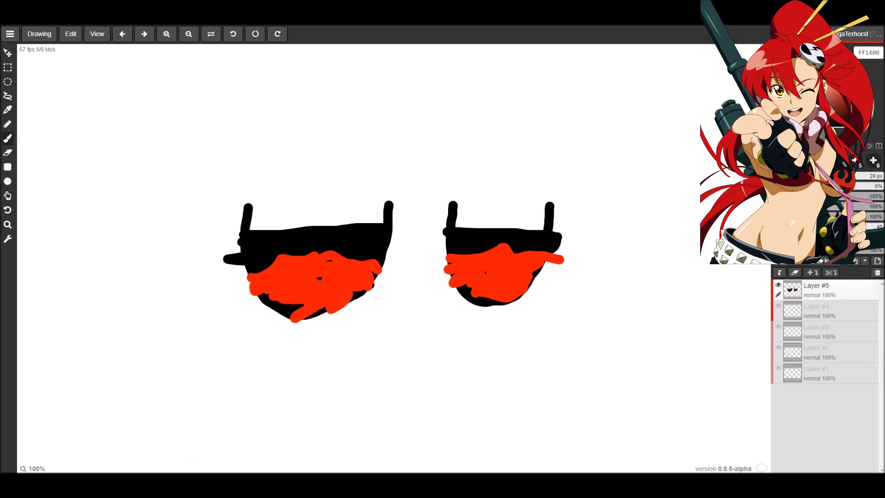
mouse_move(276, 294)
left_mouse_down()
mouse_move(290, 313)
mouse_move(306, 305)
left_mouse_up()
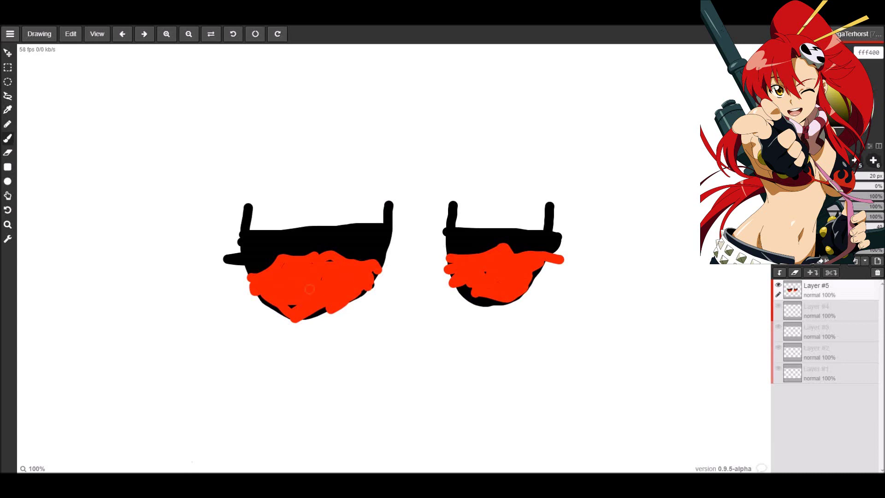
mouse_move(309, 289)
left_mouse_down()
mouse_move(289, 310)
mouse_move(351, 287)
mouse_move(288, 309)
mouse_move(298, 311)
mouse_move(288, 297)
mouse_move(278, 305)
mouse_move(266, 291)
mouse_move(265, 298)
mouse_move(309, 309)
mouse_move(357, 292)
mouse_move(324, 297)
mouse_move(291, 278)
mouse_move(313, 257)
mouse_move(326, 263)
mouse_move(319, 272)
mouse_move(329, 282)
mouse_move(299, 284)
mouse_move(330, 287)
left_mouse_up()
mouse_move(466, 287)
left_mouse_down()
mouse_move(477, 297)
mouse_move(511, 291)
mouse_move(515, 282)
mouse_move(480, 285)
mouse_move(507, 277)
mouse_move(497, 292)
mouse_move(507, 299)
mouse_move(488, 303)
left_mouse_up()
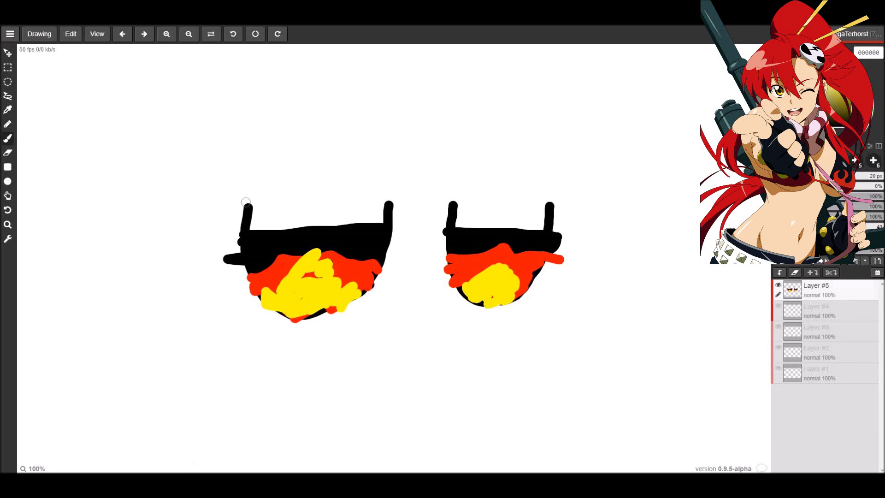
Step: Draw black outlines for both arms and the torso sides, and join the two cups with a short strap
mouse_move(246, 214)
left_mouse_down()
mouse_move(193, 247)
mouse_move(164, 323)
left_mouse_up()
mouse_move(255, 169)
left_mouse_down()
mouse_move(169, 190)
mouse_move(132, 232)
mouse_move(106, 340)
left_mouse_up()
mouse_move(551, 203)
left_mouse_down()
mouse_move(584, 216)
mouse_move(601, 244)
mouse_move(625, 339)
left_mouse_up()
mouse_move(556, 167)
left_mouse_down()
mouse_move(637, 200)
mouse_move(685, 282)
mouse_move(686, 360)
left_mouse_up()
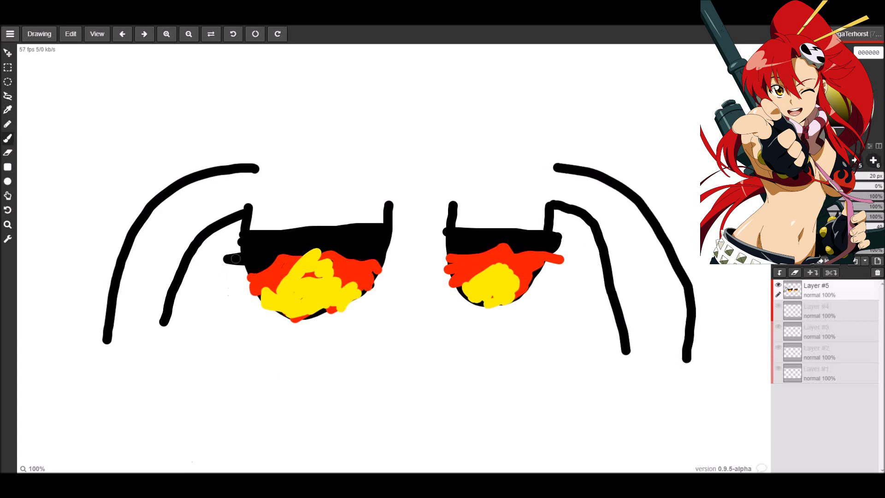
mouse_move(242, 240)
left_mouse_down()
mouse_move(231, 342)
mouse_move(239, 390)
mouse_move(263, 412)
left_mouse_up()
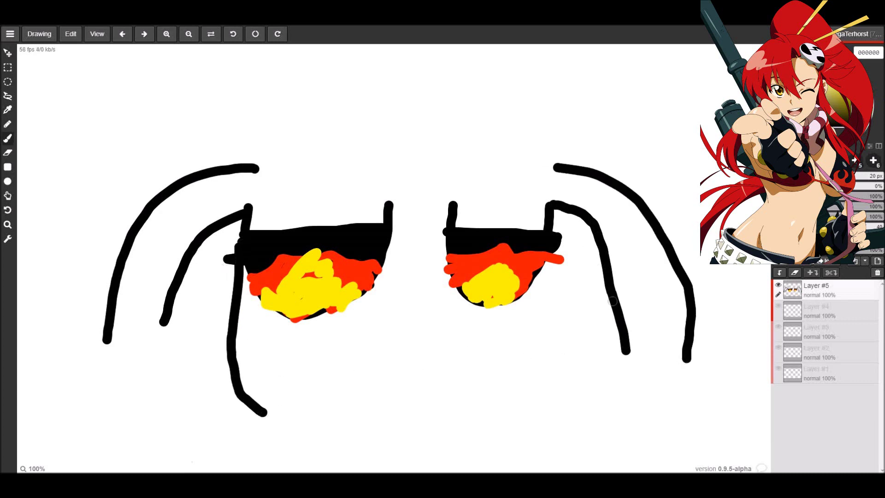
left_click_drag(550, 240, 524, 417)
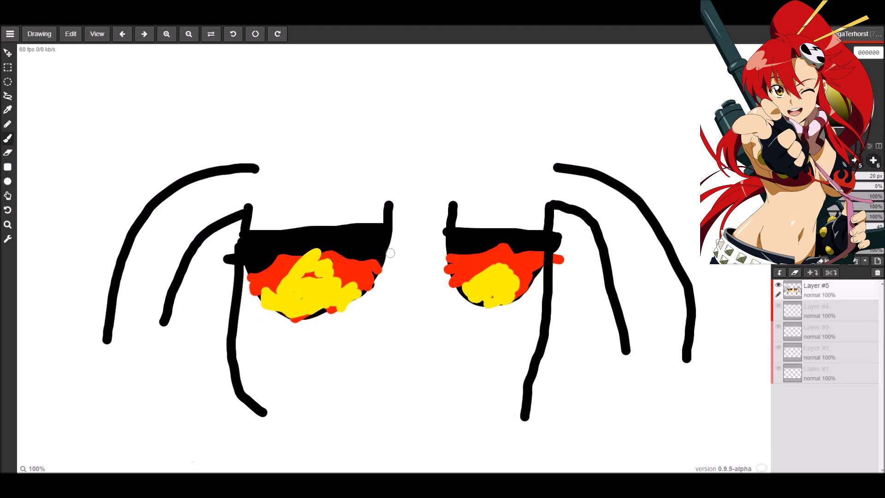
left_click_drag(385, 255, 447, 258)
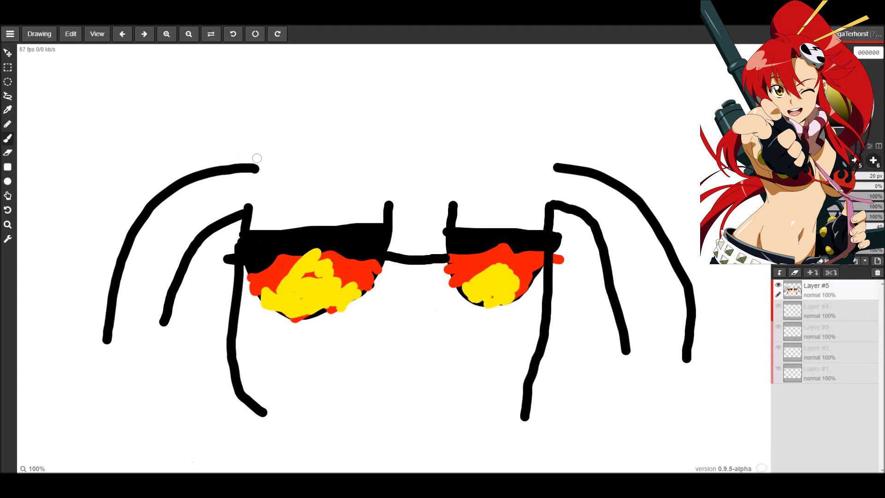
Step: Draw the shoulders, neck and jaw in black above the cups, plus a hair strand traced over in red (ff1400)
mouse_move(256, 162)
left_mouse_down()
mouse_move(358, 147)
mouse_move(402, 112)
left_mouse_up()
mouse_move(553, 167)
left_mouse_down()
mouse_move(488, 148)
mouse_move(467, 127)
mouse_move(475, 67)
mouse_move(501, 55)
mouse_move(479, 47)
mouse_move(383, 45)
mouse_move(369, 78)
mouse_move(400, 93)
mouse_move(404, 130)
left_mouse_up()
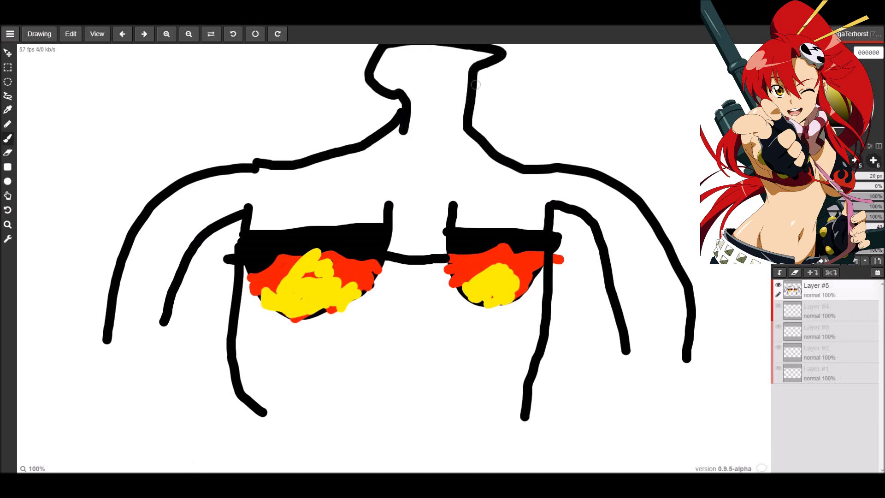
mouse_move(502, 55)
left_mouse_down()
mouse_move(566, 91)
mouse_move(606, 141)
left_mouse_up()
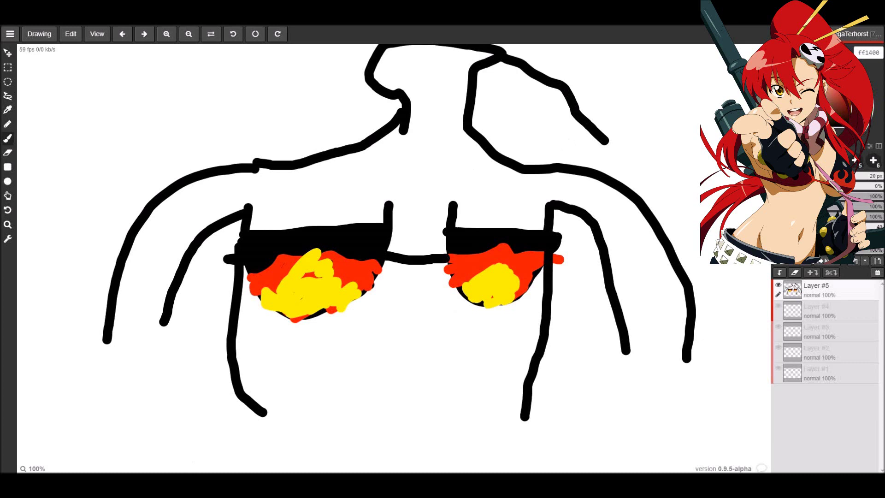
mouse_move(502, 53)
left_mouse_down()
mouse_move(583, 107)
mouse_move(598, 141)
mouse_move(494, 52)
mouse_move(507, 51)
mouse_move(367, 46)
mouse_move(548, 69)
mouse_move(583, 112)
mouse_move(529, 64)
mouse_move(594, 118)
mouse_move(582, 126)
mouse_move(587, 136)
mouse_move(615, 136)
mouse_move(604, 122)
left_mouse_up()
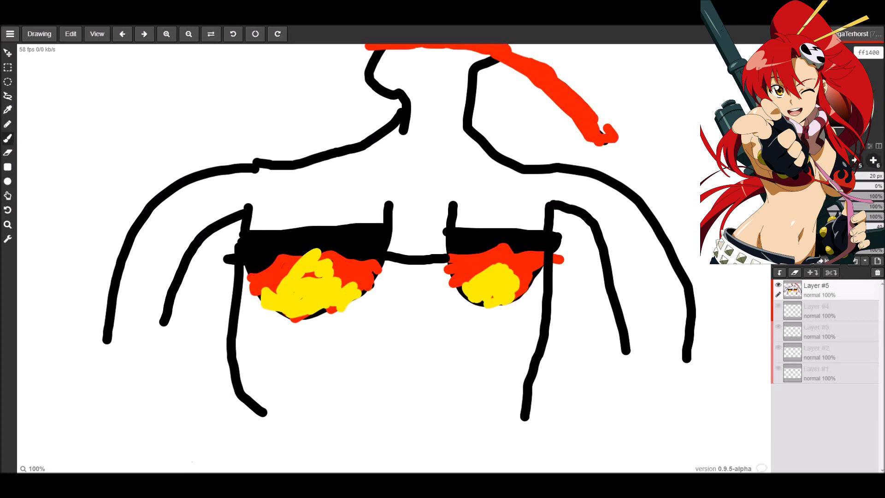
Step: Undo the red hair, head, shoulders, torso, arms and yellow flame centres, back to the black cups with red flames
left_click(122, 34)
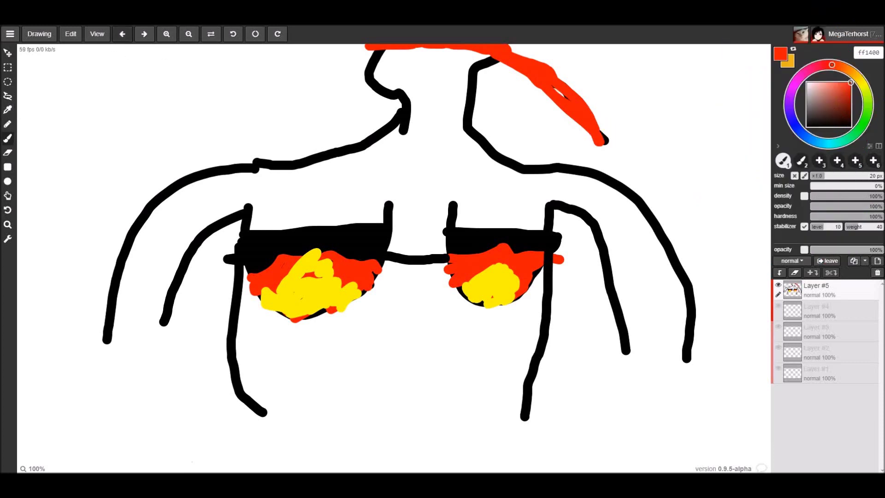
left_click(122, 34)
left_click(122, 33)
left_click(122, 34)
left_click(122, 34)
left_click(123, 34)
left_click(122, 33)
left_click(122, 33)
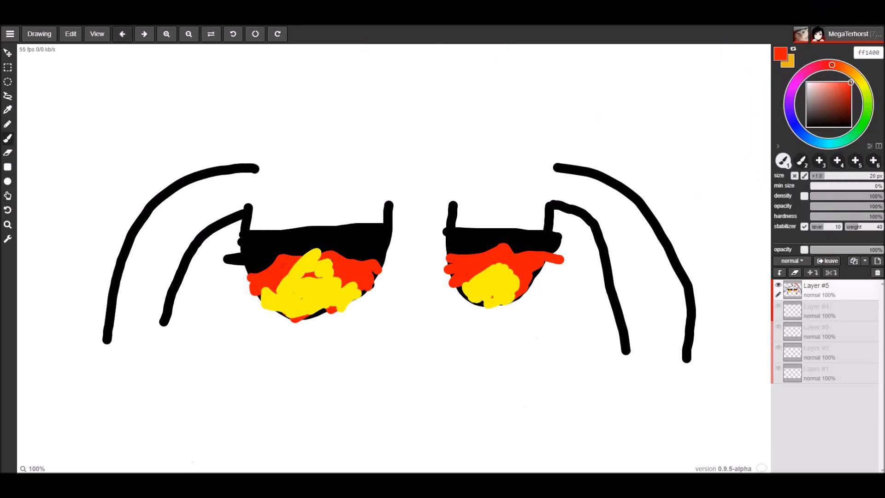
left_click(122, 34)
left_click(122, 34)
left_click(122, 33)
left_click(122, 34)
left_click(122, 34)
key("ctrl+z")
key("ctrl+z")
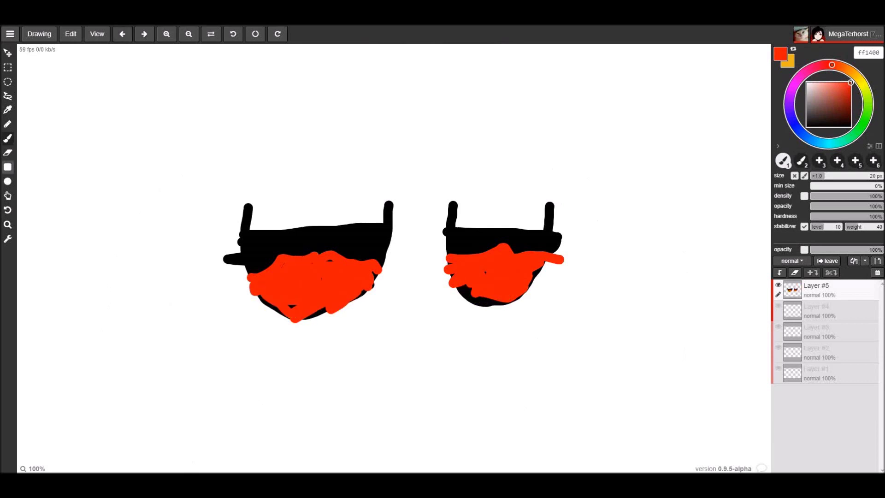
Step: Erase the remaining cups from the canvas with a 100 px eraser
key("e")
mouse_move(391, 253)
left_mouse_down()
mouse_move(298, 212)
mouse_move(251, 221)
mouse_move(236, 206)
mouse_move(237, 286)
mouse_move(225, 275)
mouse_move(237, 255)
mouse_move(300, 328)
mouse_move(289, 257)
mouse_move(272, 250)
mouse_move(286, 242)
mouse_move(320, 319)
mouse_move(335, 270)
mouse_move(313, 276)
mouse_move(396, 306)
mouse_move(361, 246)
mouse_move(362, 194)
mouse_move(392, 242)
mouse_move(503, 205)
mouse_move(447, 247)
mouse_move(443, 261)
mouse_move(593, 138)
mouse_move(449, 328)
mouse_move(527, 292)
left_mouse_up()
left_click_drag(500, 327, 510, 285)
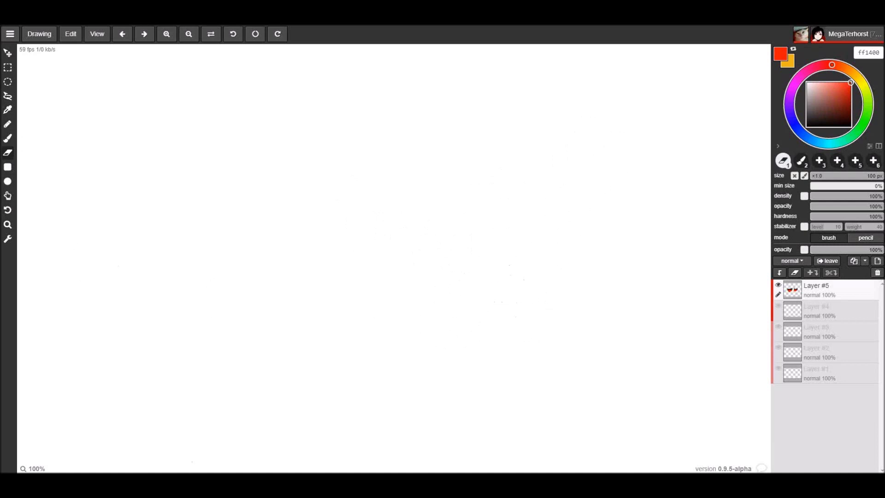
Step: Draw spiky yellow hair on top of the peach oval head and dark brown sideburns on both sides
left_click(8, 139)
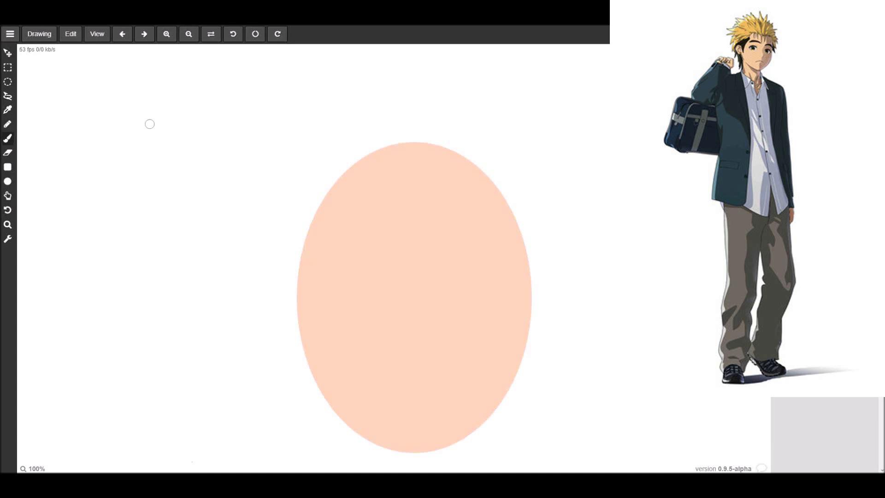
left_click(188, 34)
mouse_move(326, 216)
left_mouse_down()
mouse_move(400, 196)
mouse_move(434, 148)
mouse_move(408, 209)
mouse_move(457, 203)
mouse_move(476, 156)
mouse_move(448, 179)
mouse_move(471, 201)
mouse_move(474, 159)
mouse_move(494, 161)
mouse_move(475, 209)
mouse_move(425, 149)
mouse_move(329, 144)
mouse_move(409, 134)
mouse_move(510, 161)
mouse_move(321, 144)
mouse_move(306, 164)
mouse_move(356, 137)
mouse_move(472, 134)
mouse_move(484, 217)
mouse_move(322, 216)
mouse_move(396, 215)
left_mouse_up()
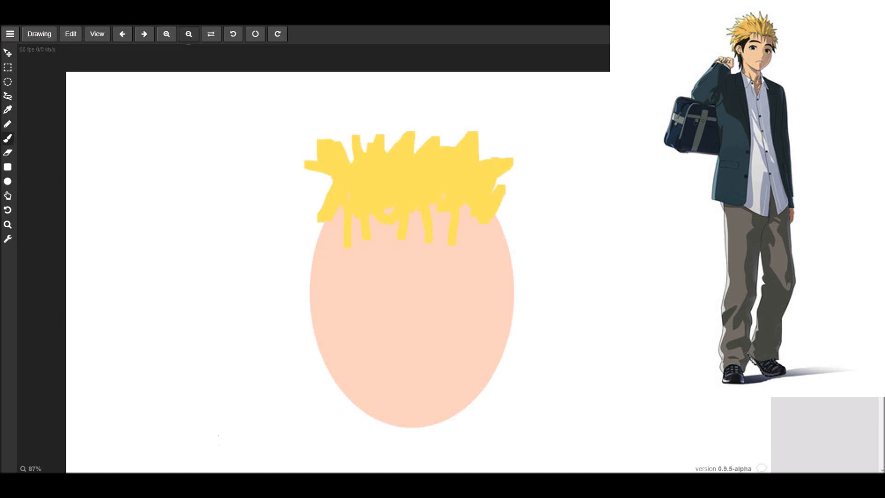
mouse_move(334, 229)
left_mouse_down()
mouse_move(325, 249)
mouse_move(314, 238)
mouse_move(307, 253)
mouse_move(318, 259)
mouse_move(334, 220)
mouse_move(318, 215)
mouse_move(310, 260)
left_mouse_up()
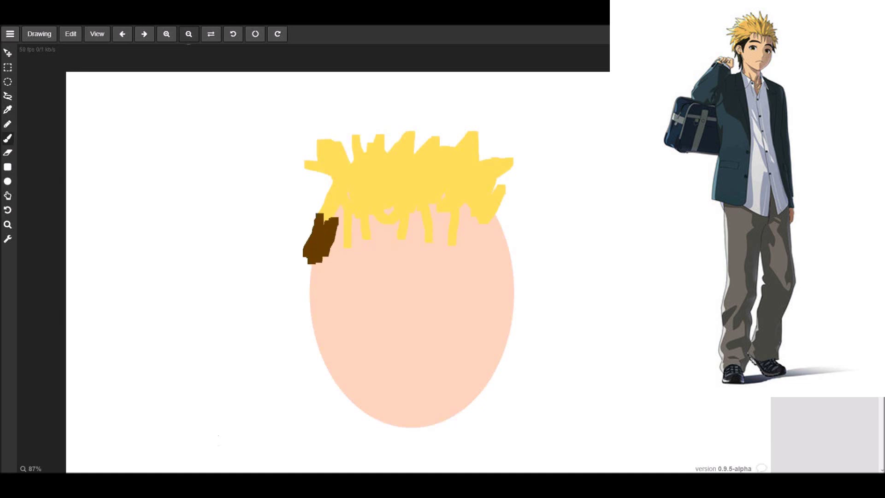
mouse_move(489, 220)
left_mouse_down()
mouse_move(507, 258)
mouse_move(513, 249)
left_mouse_up()
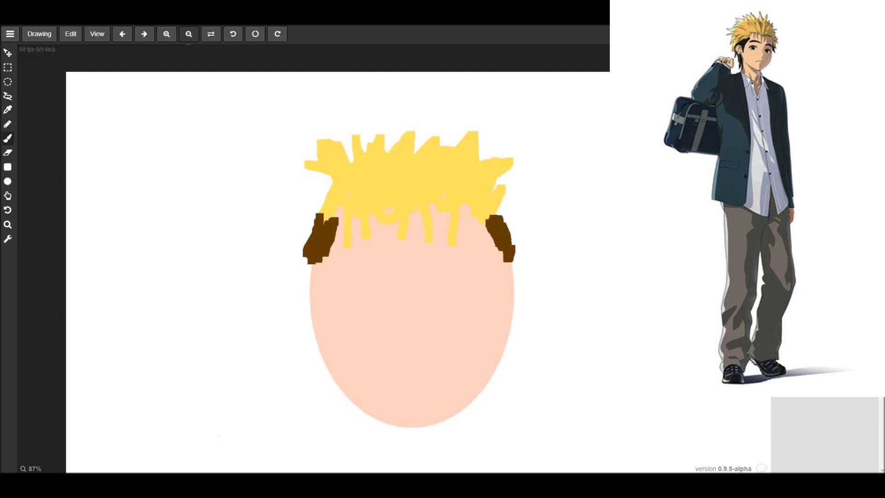
Step: Add two brown eyebrows to the blond character's face and two round black-outlined eyes beneath them
left_click_drag(352, 251, 408, 255)
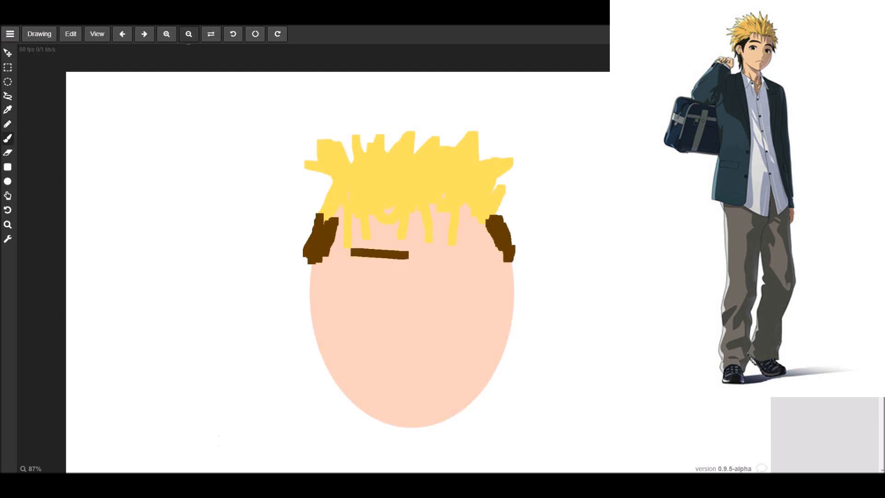
left_click_drag(489, 254, 442, 261)
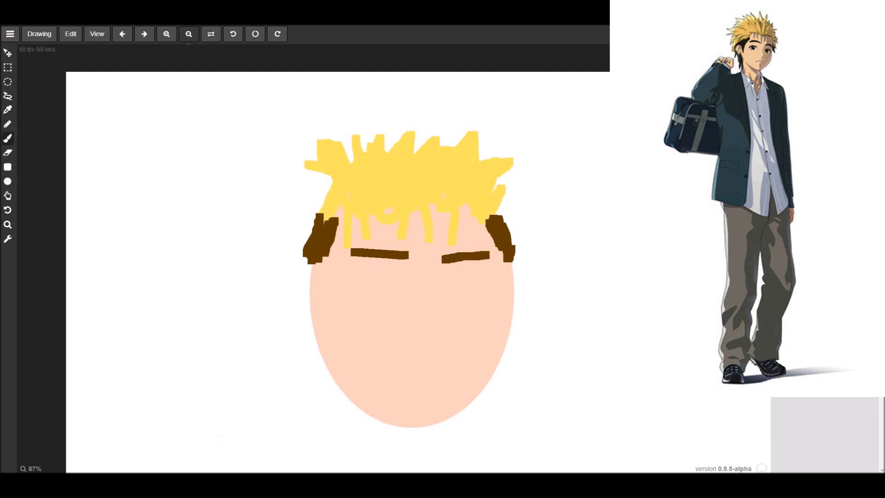
mouse_move(372, 274)
left_mouse_down()
mouse_move(352, 306)
mouse_move(404, 297)
mouse_move(367, 275)
left_mouse_up()
mouse_move(462, 280)
left_mouse_down()
mouse_move(441, 289)
mouse_move(474, 322)
mouse_move(485, 280)
mouse_move(459, 279)
left_mouse_up()
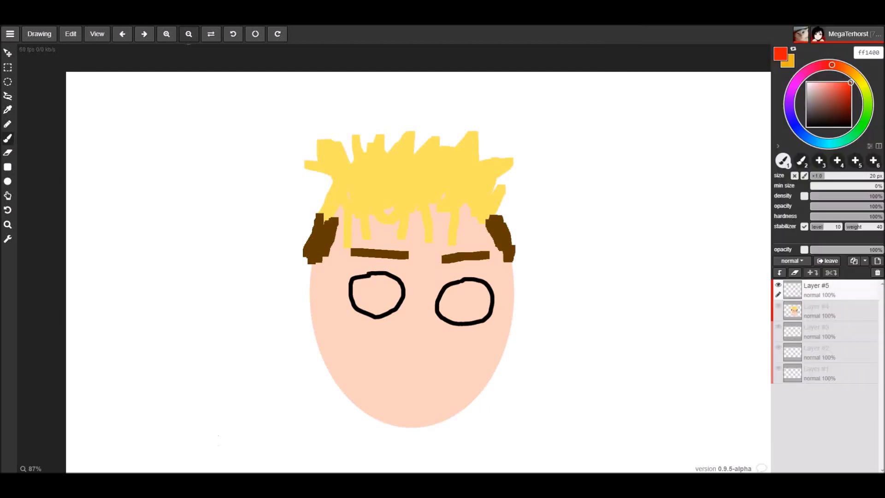
Step: Undo the blond character's drawing to clear the canvas
key("ctrl+z")
key("ctrl+z")
key("ctrl+z")
key("ctrl+z")
key("ctrl+z")
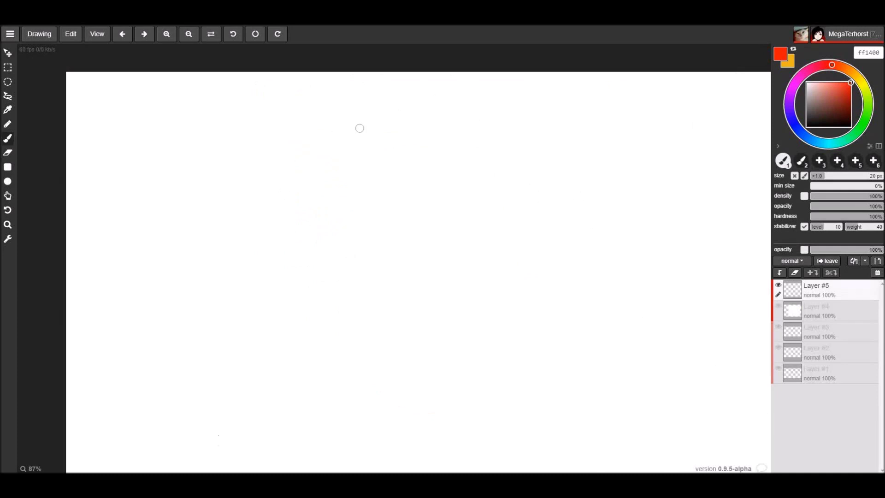
Step: Undo the stray stroke and outline a rounded winter hat in black on the upper part of the canvas
left_click_drag(356, 239, 470, 243)
left_click(122, 34)
left_click(807, 126)
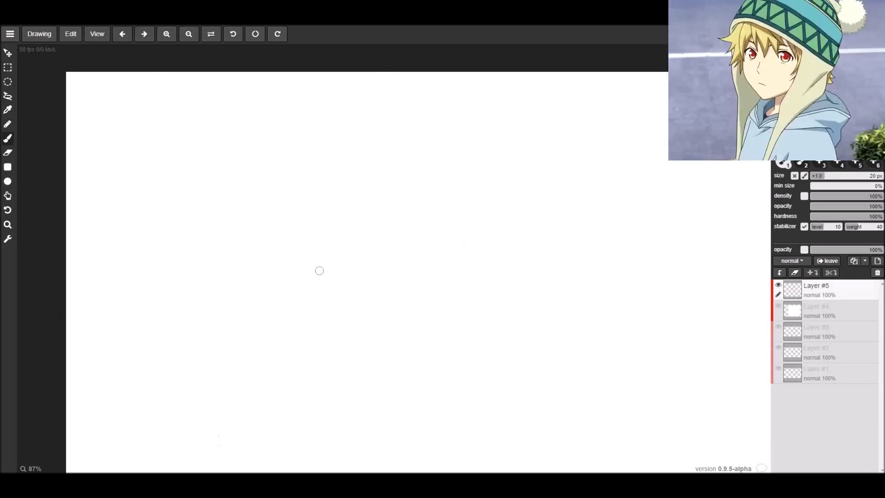
mouse_move(345, 242)
left_mouse_down()
mouse_move(441, 244)
mouse_move(530, 231)
mouse_move(521, 145)
mouse_move(510, 131)
mouse_move(427, 119)
mouse_move(384, 136)
mouse_move(354, 174)
mouse_move(342, 246)
left_mouse_up()
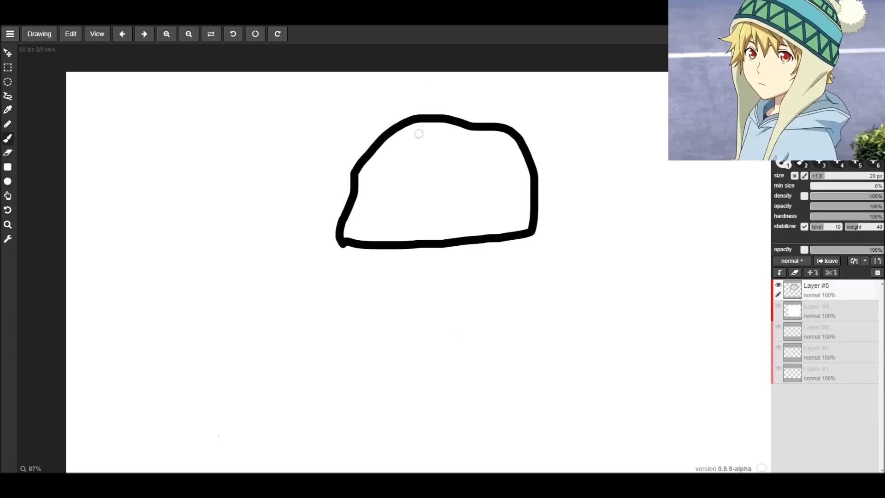
Step: Add a pompom on top of the winter hat, a tasselled string on each side and a curved face outline beneath it
mouse_move(446, 114)
left_mouse_down()
mouse_move(433, 103)
mouse_move(438, 82)
mouse_move(472, 91)
mouse_move(454, 116)
left_mouse_up()
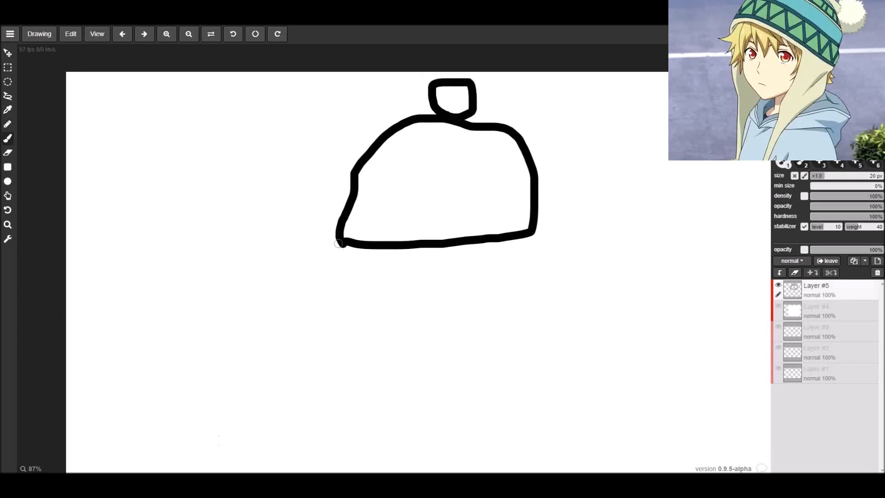
mouse_move(338, 241)
left_mouse_down()
mouse_move(336, 276)
mouse_move(306, 341)
mouse_move(290, 338)
mouse_move(287, 361)
mouse_move(317, 341)
left_mouse_up()
mouse_move(540, 233)
left_mouse_down()
mouse_move(561, 314)
mouse_move(574, 313)
mouse_move(568, 365)
mouse_move(555, 312)
left_mouse_up()
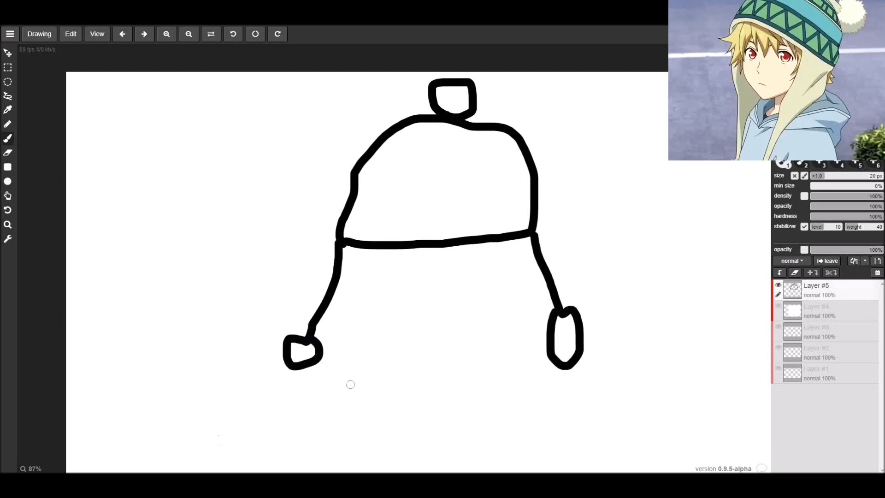
mouse_move(340, 239)
left_mouse_down()
mouse_move(347, 294)
mouse_move(376, 344)
mouse_move(454, 331)
mouse_move(512, 266)
mouse_move(527, 231)
left_mouse_up()
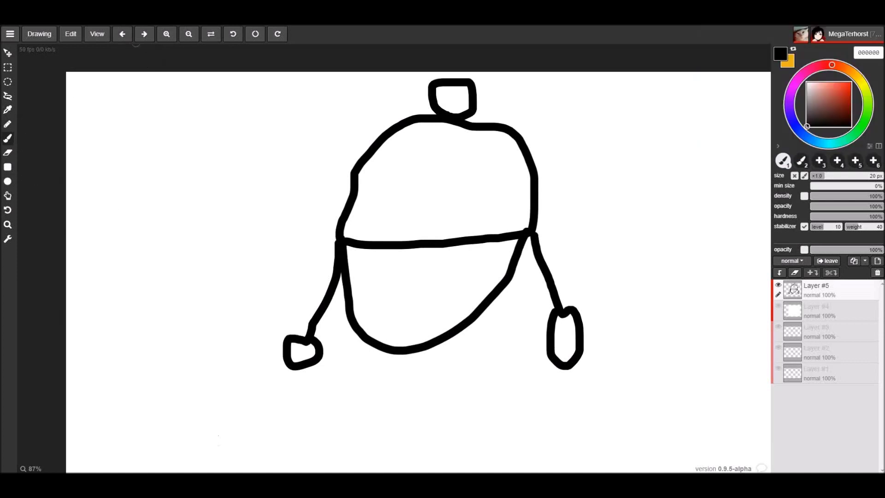
Step: Undo the winter hat drawing and redo one change so the old red-and-black eyes are cleared and the canvas is blank
left_click(122, 34)
left_click(122, 34)
left_click(122, 33)
left_click(122, 34)
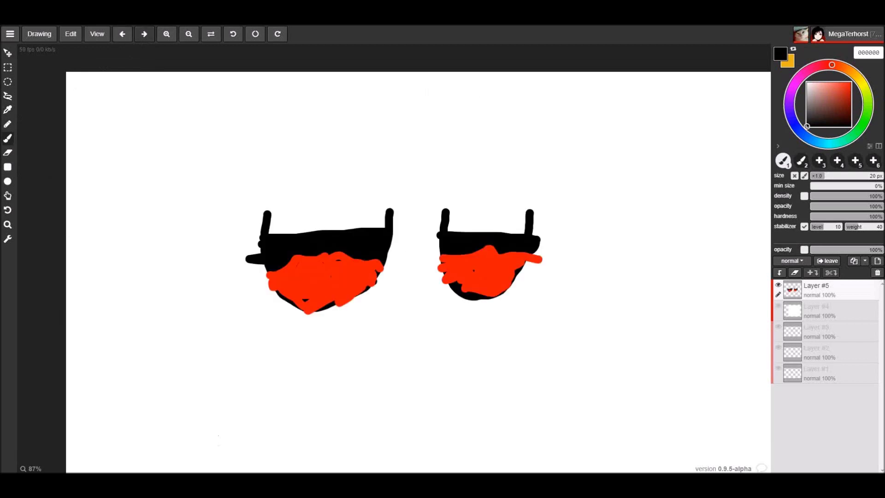
left_click(144, 34)
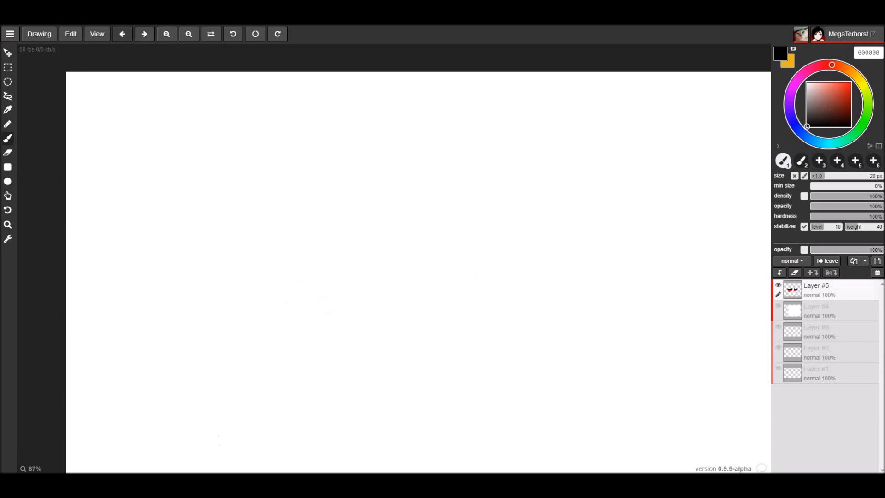
left_click(122, 34)
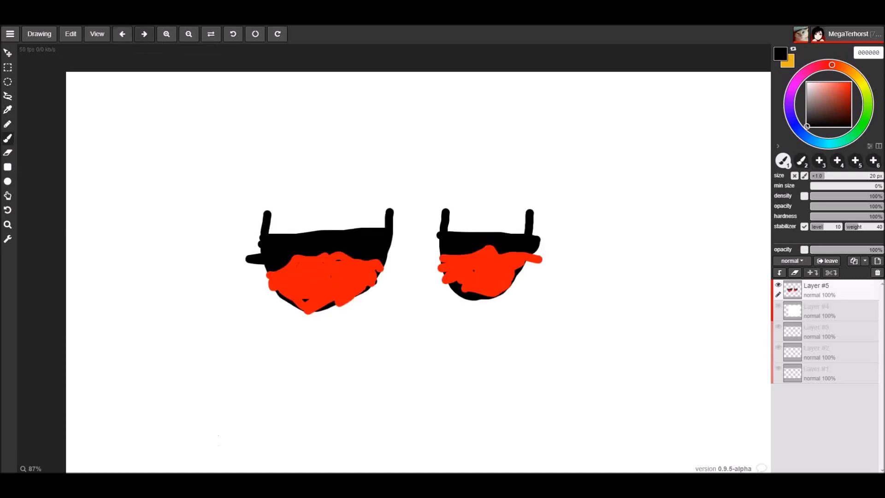
left_click(144, 34)
left_click(122, 34)
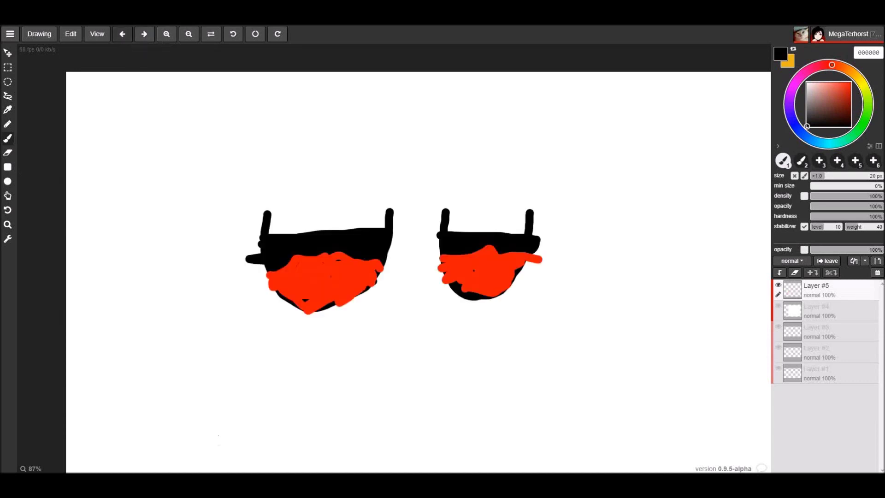
left_click(144, 34)
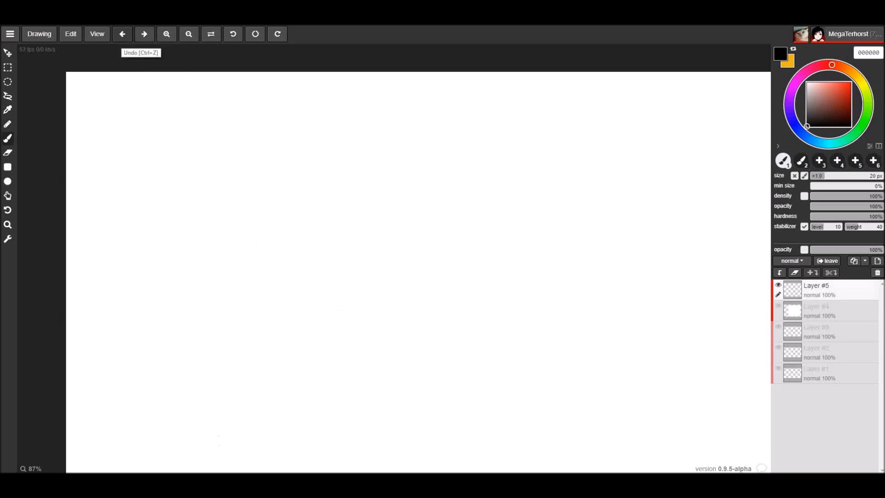
left_click(122, 34)
left_click(143, 34)
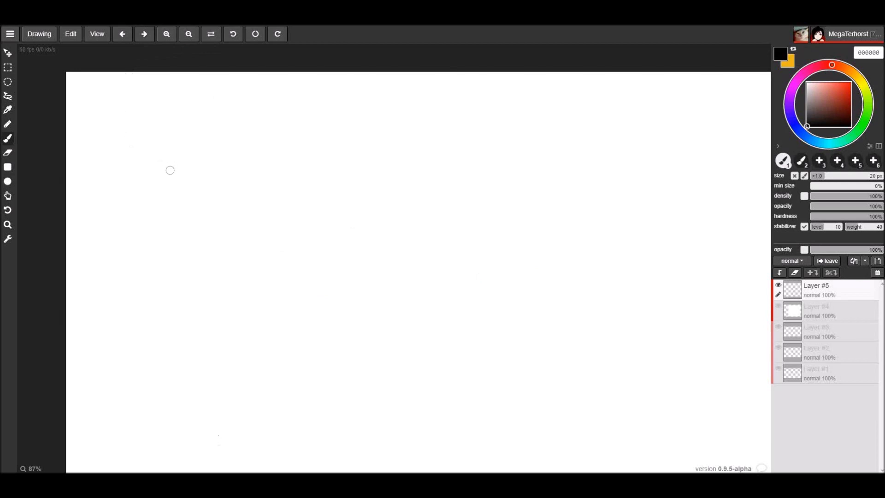
left_click(122, 33)
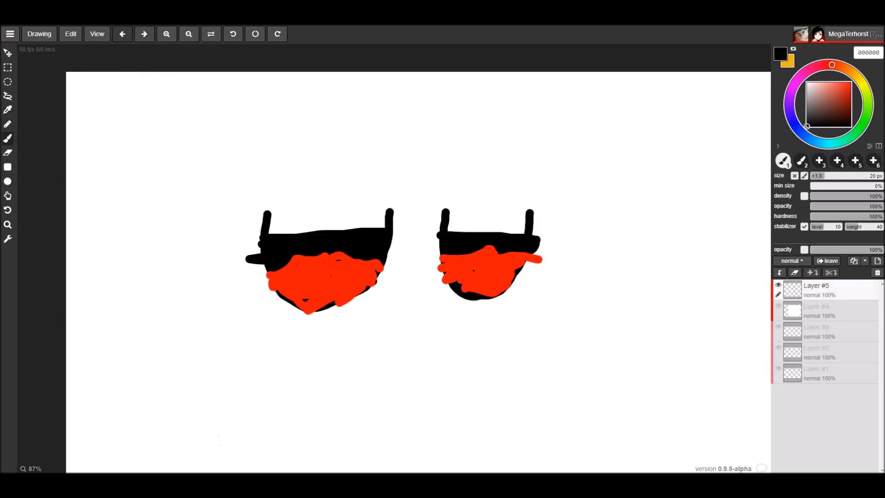
left_click(143, 33)
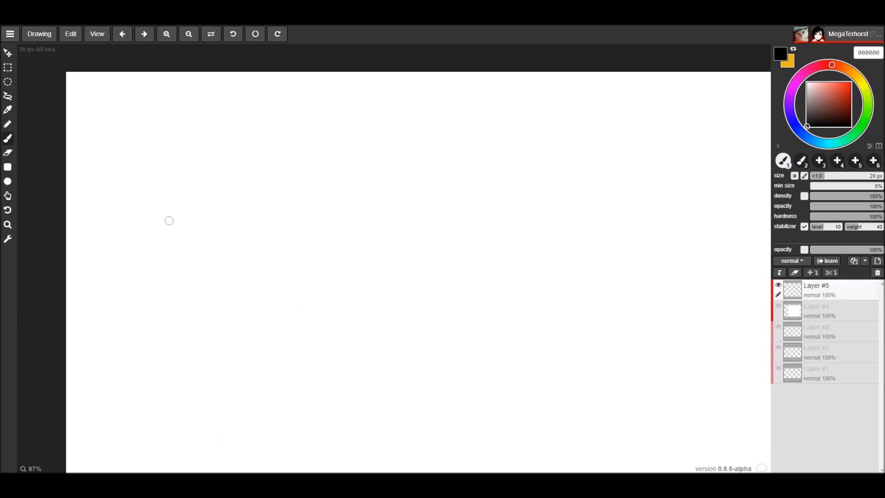
left_click(8, 53)
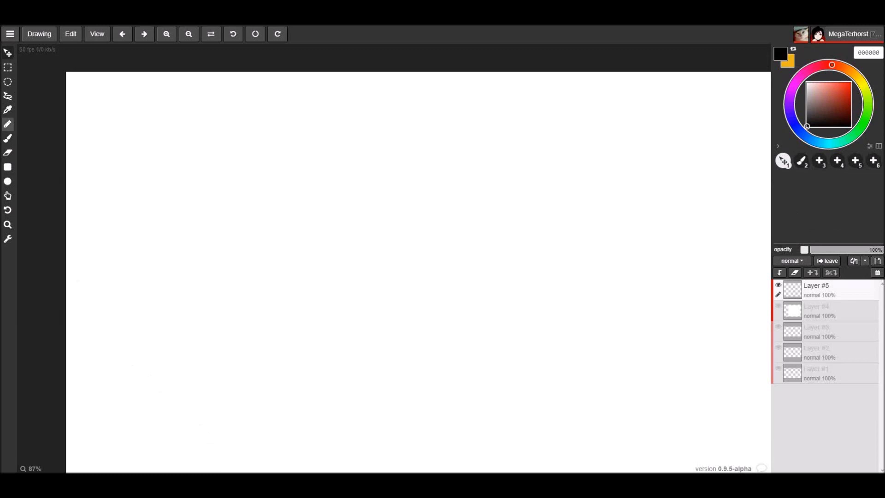
left_click(7, 138)
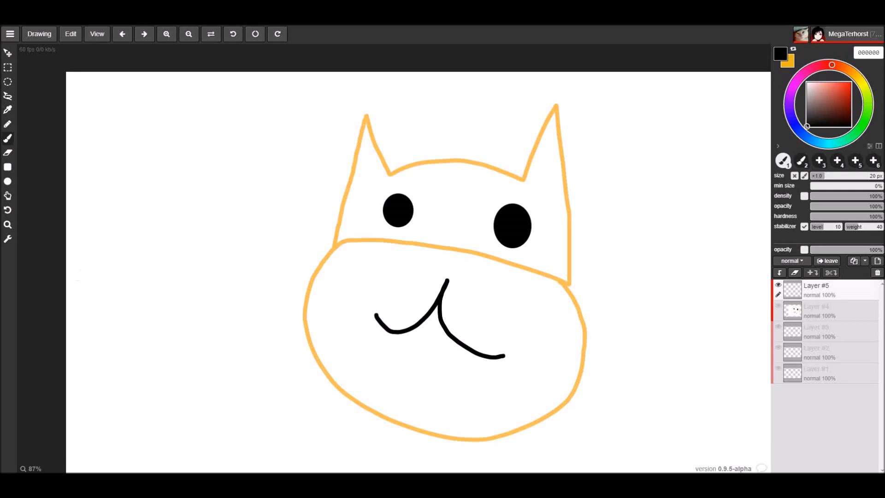
Step: Undo the orange-outlined cat face drawing to clear the canvas
key("ctrl+z")
key("ctrl+z")
key("ctrl+z")
key("ctrl+z")
key("ctrl+z")
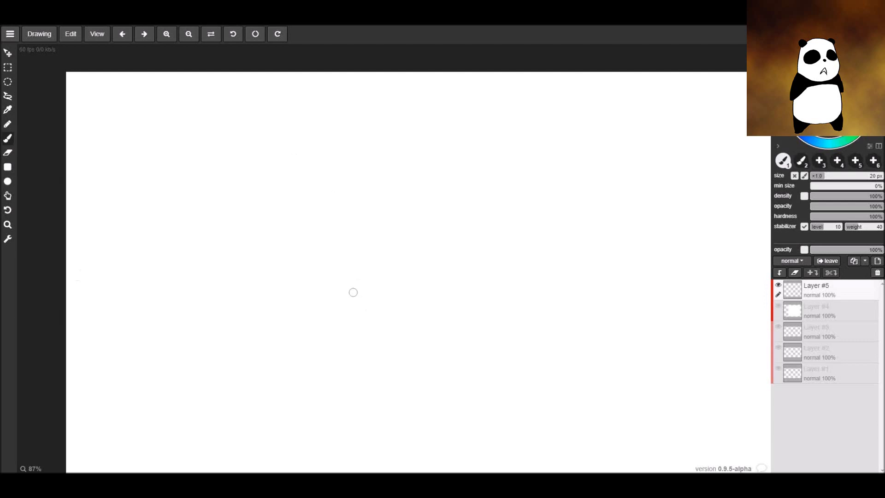
Step: Outline the panda's rounded head in black with an ear on each upper side
mouse_move(352, 292)
left_mouse_down()
mouse_move(434, 323)
mouse_move(521, 298)
left_mouse_up()
left_click_drag(526, 281, 534, 269)
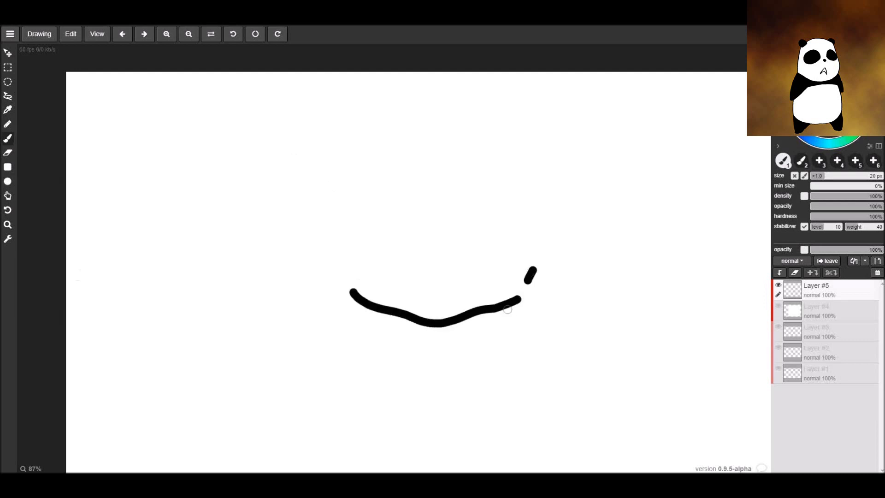
mouse_move(507, 309)
left_mouse_down()
mouse_move(539, 249)
mouse_move(543, 190)
mouse_move(518, 158)
mouse_move(540, 142)
mouse_move(567, 151)
mouse_move(530, 183)
left_mouse_up()
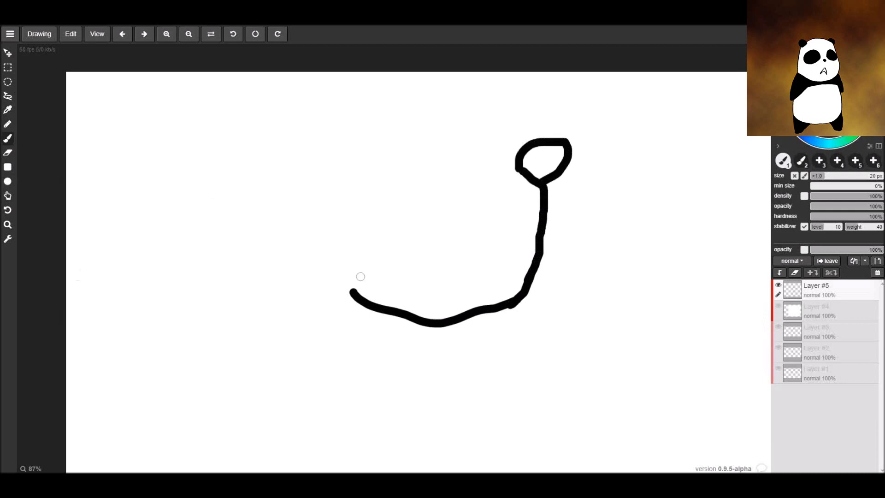
mouse_move(351, 292)
left_mouse_down()
mouse_move(353, 211)
mouse_move(388, 185)
mouse_move(367, 189)
mouse_move(364, 167)
mouse_move(379, 158)
mouse_move(399, 173)
mouse_move(383, 186)
mouse_move(414, 169)
mouse_move(519, 171)
left_mouse_up()
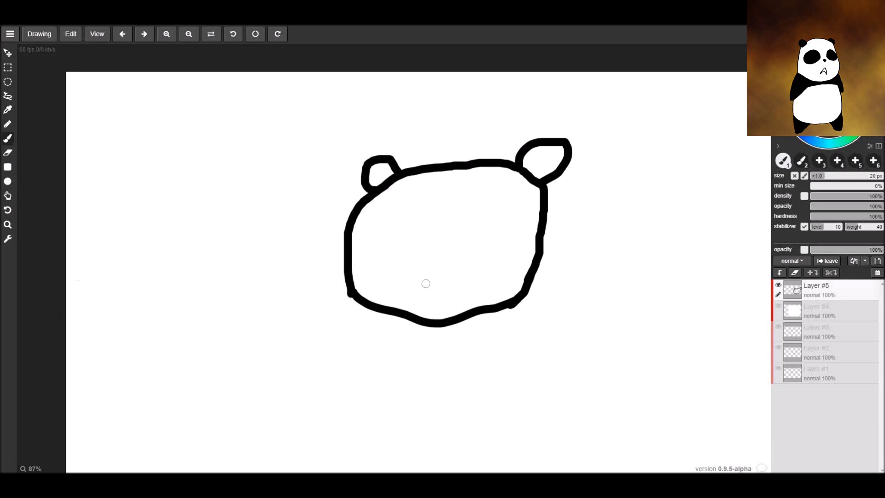
Step: Draw the panda's small nose and downturned mouth, plus two round eyes with dot pupils above them
mouse_move(425, 283)
left_mouse_down()
mouse_move(437, 273)
mouse_move(461, 286)
mouse_move(441, 261)
left_mouse_up()
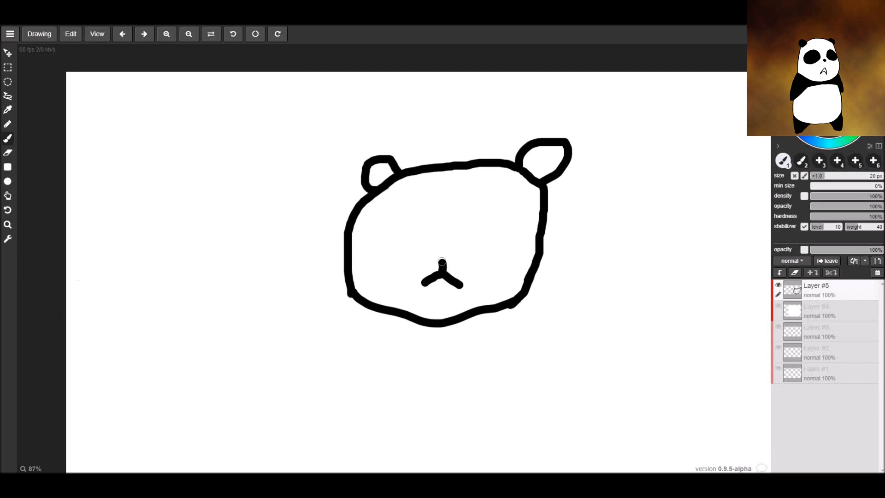
left_click(409, 207)
mouse_move(408, 205)
left_mouse_down()
mouse_move(391, 235)
mouse_move(408, 241)
mouse_move(411, 202)
left_mouse_up()
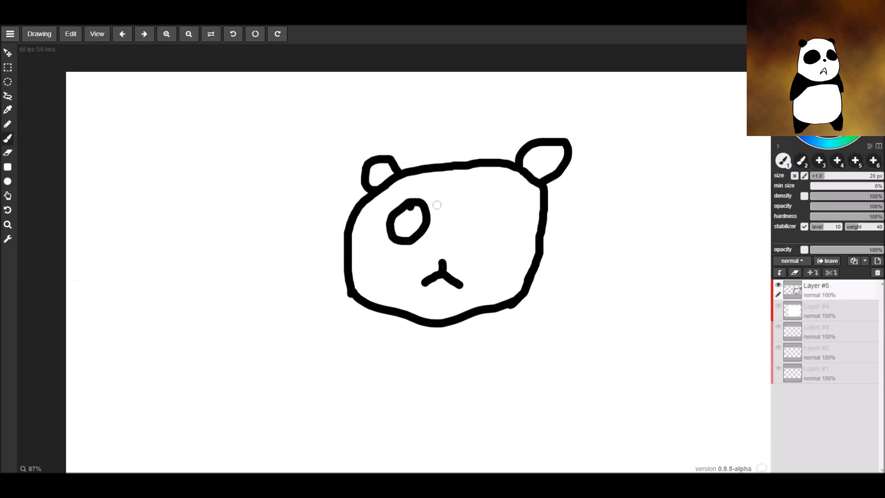
mouse_move(497, 202)
left_mouse_down()
mouse_move(471, 228)
mouse_move(517, 206)
mouse_move(498, 197)
left_mouse_up()
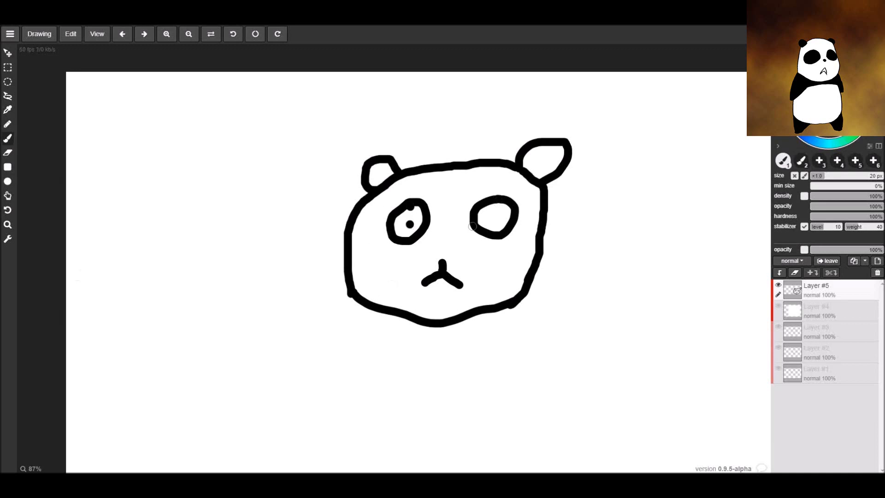
left_click(498, 215)
Step: Outline the panda's body with arms and legs below the head and draw a larger ring around each eye
mouse_move(389, 314)
left_mouse_down()
mouse_move(377, 347)
mouse_move(333, 326)
mouse_move(315, 327)
mouse_move(315, 361)
mouse_move(351, 382)
mouse_move(359, 399)
mouse_move(324, 421)
mouse_move(322, 445)
mouse_move(362, 453)
mouse_move(408, 433)
mouse_move(452, 429)
mouse_move(502, 463)
mouse_move(528, 452)
mouse_move(519, 429)
mouse_move(486, 408)
mouse_move(492, 384)
mouse_move(534, 353)
mouse_move(520, 336)
mouse_move(469, 343)
mouse_move(465, 319)
left_mouse_up()
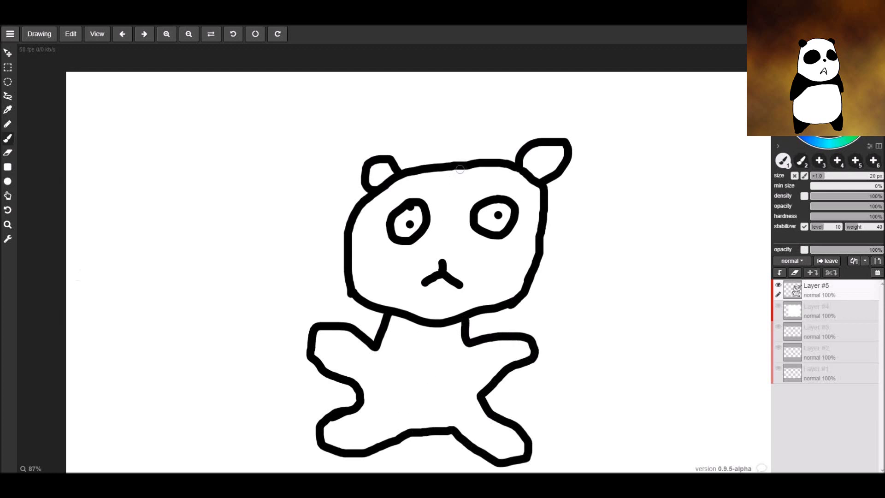
mouse_move(461, 170)
left_mouse_down()
mouse_move(470, 232)
mouse_move(487, 243)
mouse_move(542, 235)
left_mouse_up()
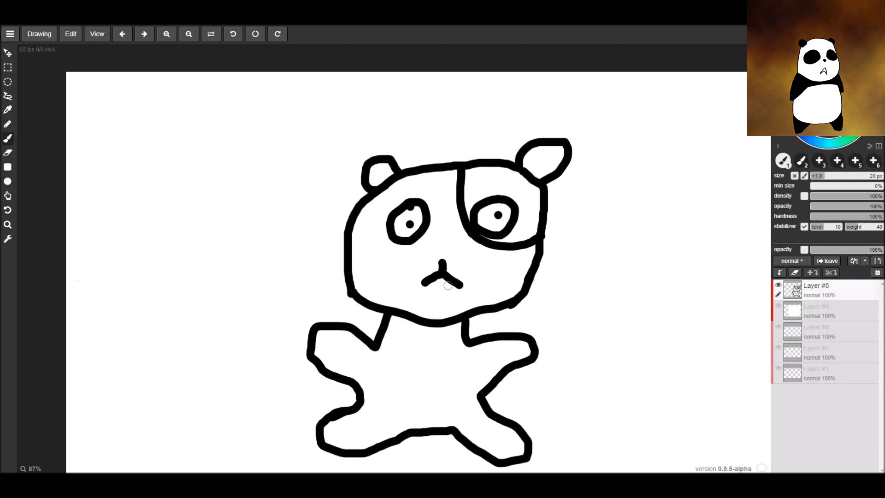
key("ctrl+z")
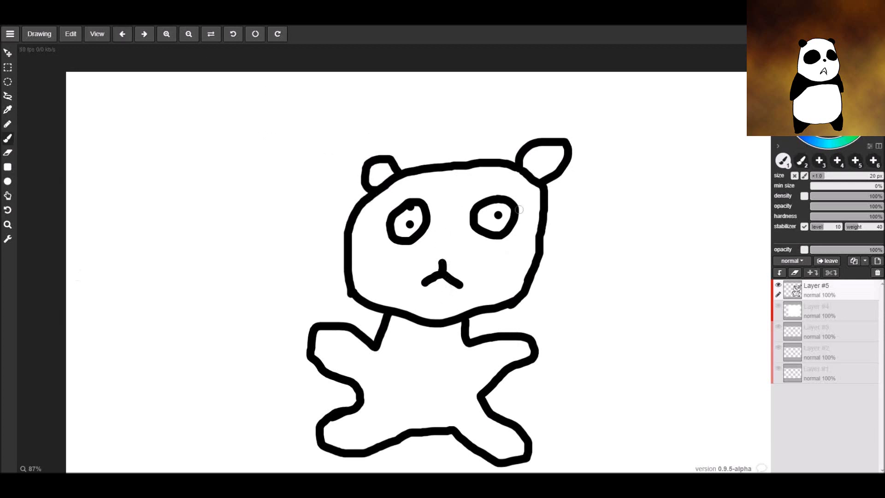
mouse_move(481, 246)
left_mouse_down()
mouse_move(463, 221)
mouse_move(462, 191)
mouse_move(507, 180)
mouse_move(530, 203)
mouse_move(525, 232)
mouse_move(507, 255)
mouse_move(477, 243)
left_mouse_up()
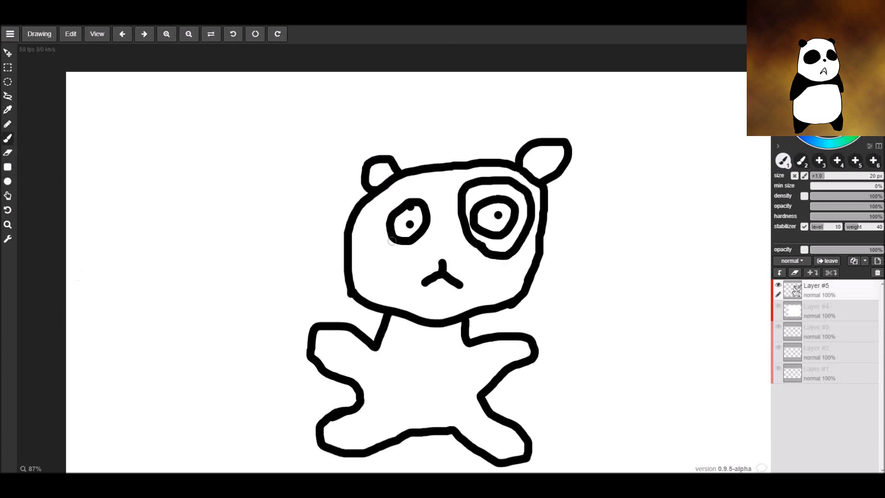
mouse_move(394, 251)
left_mouse_down()
mouse_move(376, 209)
mouse_move(398, 186)
mouse_move(431, 193)
mouse_move(442, 216)
mouse_move(420, 251)
mouse_move(392, 255)
left_mouse_up()
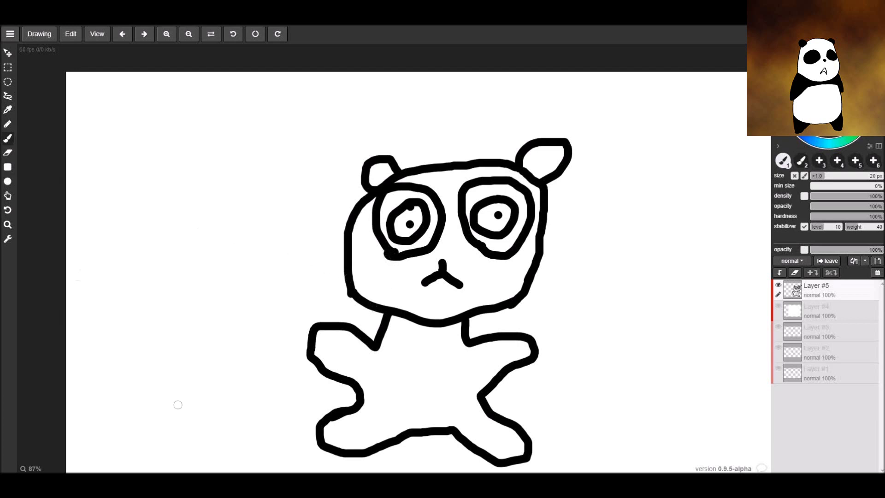
mouse_move(150, 484)
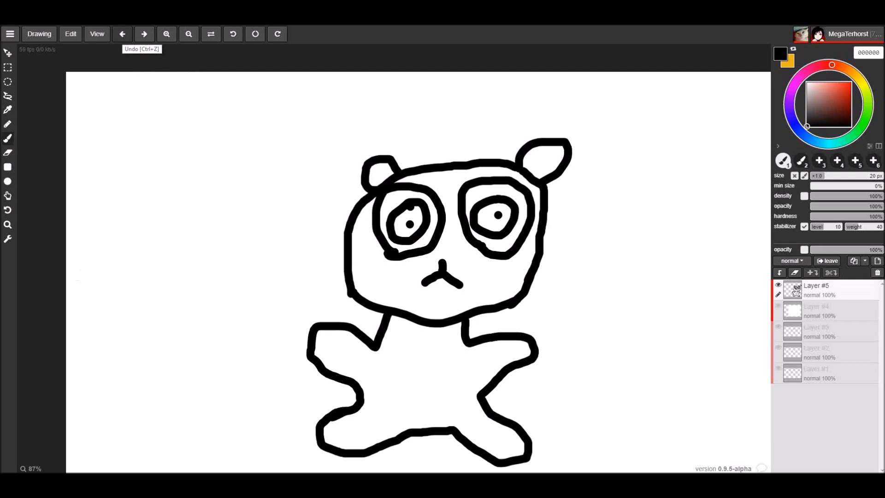
Step: Undo the panda drawing stroke by stroke and erase the remaining chin strokes to clear the canvas
key("ctrl+z")
key("ctrl+z")
key("ctrl+z")
key("ctrl+z")
key("ctrl+z")
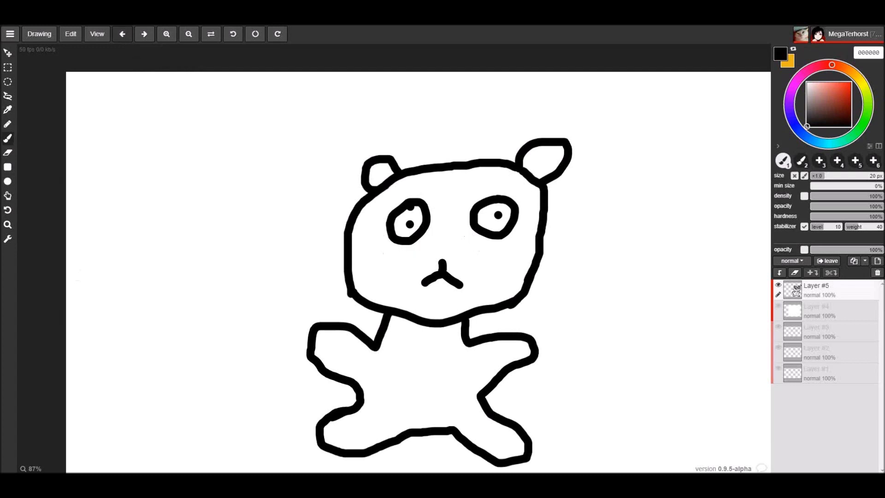
key("ctrl+z")
key("ctrl+z")
key("ctrl+z")
key("ctrl+z")
key("ctrl+z")
key("ctrl+z")
key("ctrl+z")
key("ctrl+z")
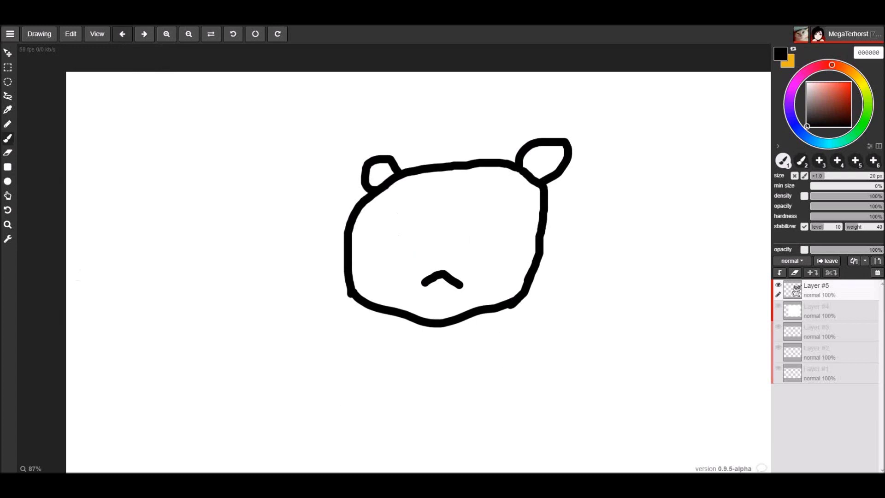
key("ctrl+z")
key("ctrl+z")
key("ctrl+z")
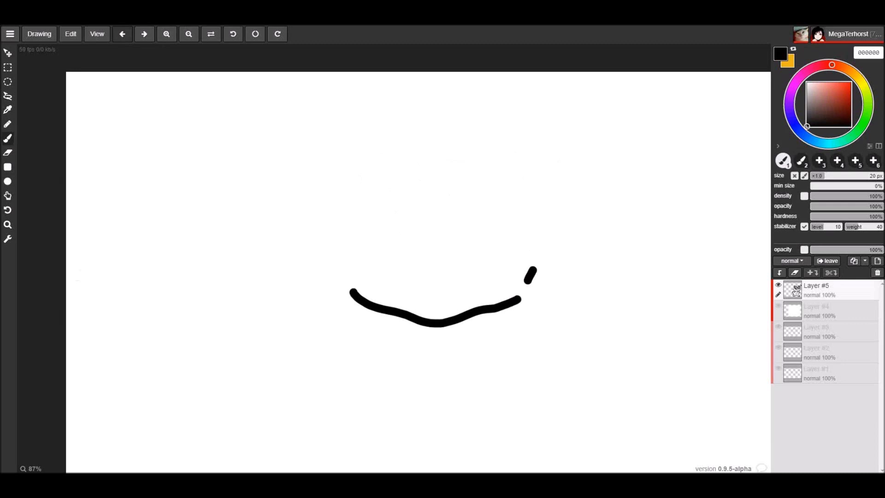
key("e")
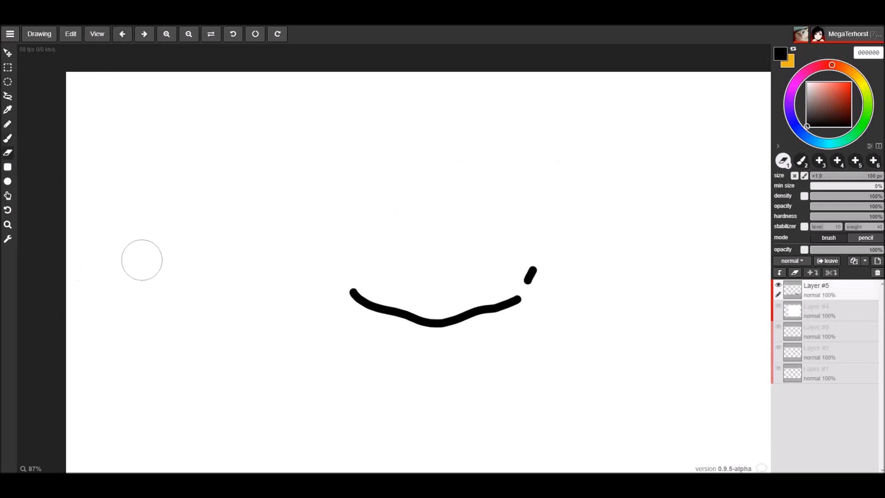
mouse_move(320, 292)
left_mouse_down()
mouse_move(358, 290)
mouse_move(418, 304)
mouse_move(467, 342)
mouse_move(372, 323)
mouse_move(439, 309)
mouse_move(468, 291)
mouse_move(480, 304)
mouse_move(528, 266)
left_mouse_up()
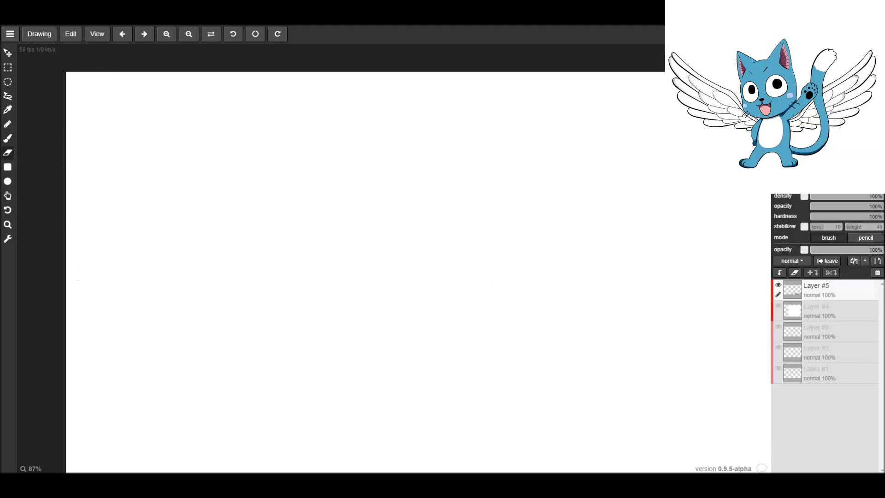
Step: Undo the cyan head shape and brush a round black head outline with a long pointed nose, a dash eye and a curved mouth
key("b")
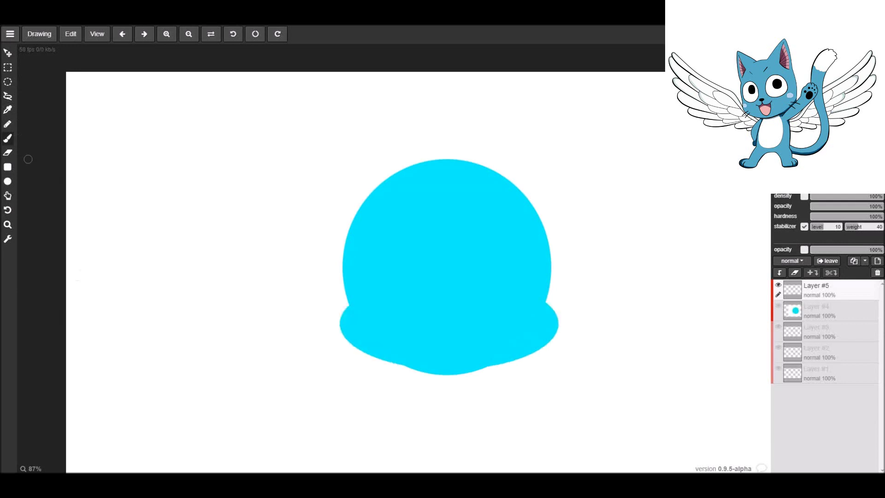
key("ctrl+z")
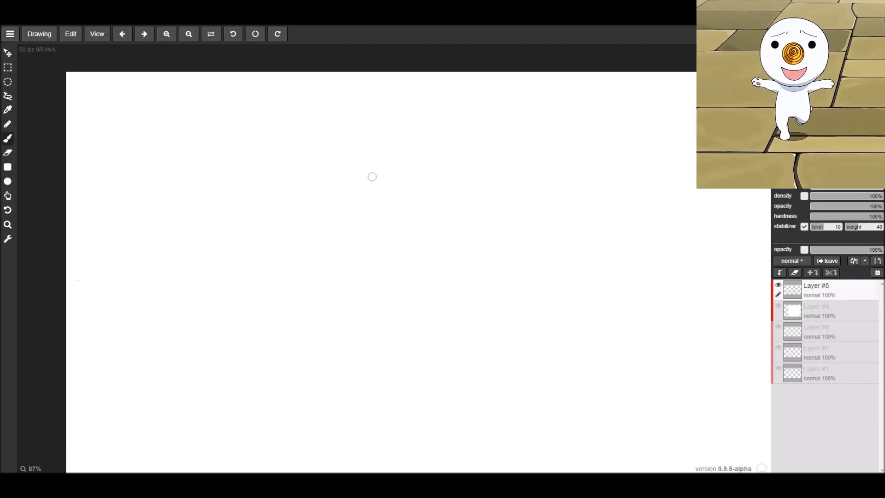
mouse_move(357, 193)
left_mouse_down()
mouse_move(430, 160)
mouse_move(471, 163)
mouse_move(507, 170)
mouse_move(521, 190)
mouse_move(526, 225)
mouse_move(506, 275)
mouse_move(479, 297)
mouse_move(447, 301)
mouse_move(410, 294)
mouse_move(367, 259)
mouse_move(365, 185)
mouse_move(358, 221)
mouse_move(356, 202)
mouse_move(277, 205)
mouse_move(367, 250)
left_mouse_up()
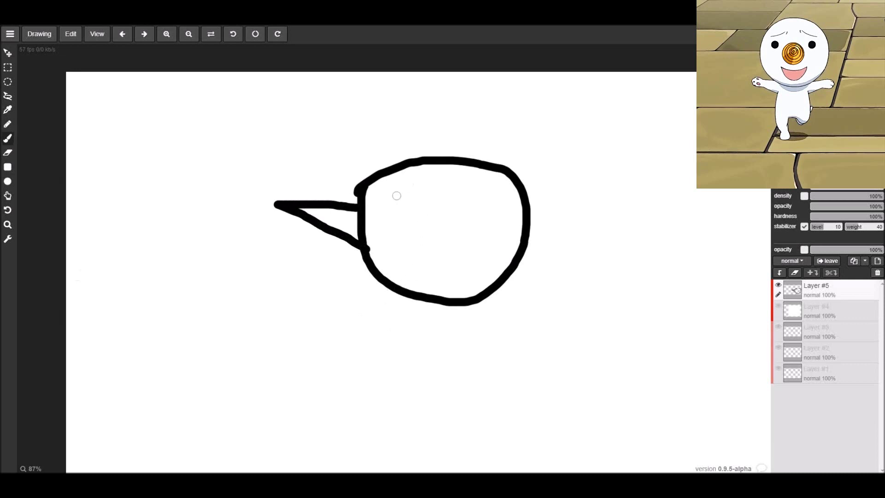
left_click_drag(399, 194, 423, 198)
left_click_drag(379, 268, 408, 264)
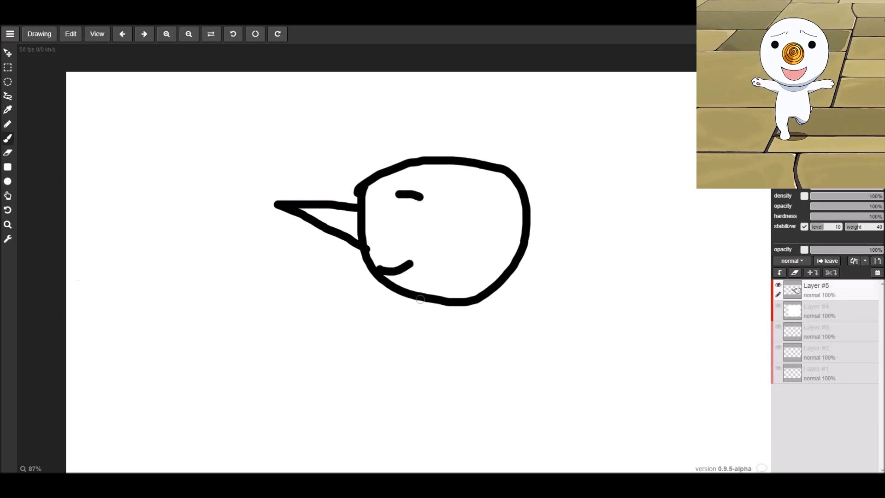
Step: Outline the pointy-nosed character's body with one outstretched arm and two legs, and undo the whole drawing to clear the canvas
mouse_move(420, 300)
left_mouse_down()
mouse_move(361, 329)
mouse_move(317, 317)
mouse_move(312, 333)
mouse_move(386, 360)
mouse_move(393, 384)
mouse_move(367, 416)
mouse_move(409, 432)
mouse_move(450, 387)
mouse_move(455, 421)
mouse_move(476, 428)
mouse_move(494, 369)
mouse_move(482, 299)
left_mouse_up()
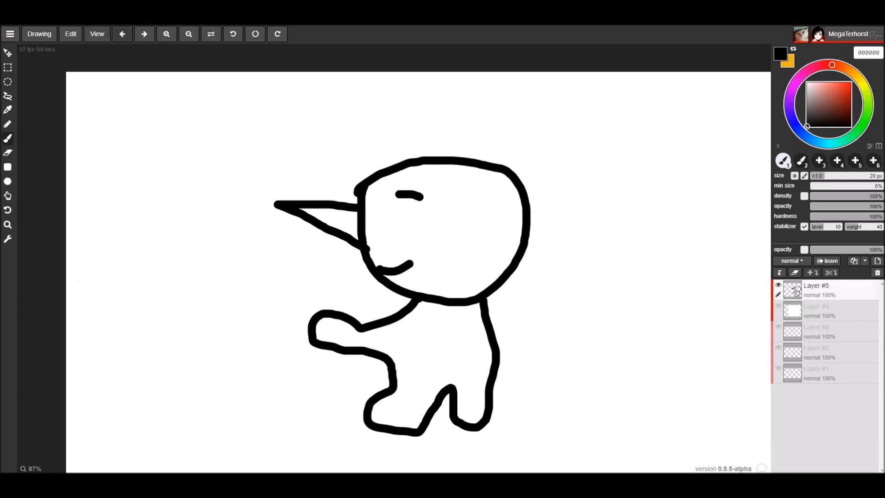
left_click(122, 34)
left_click(122, 34)
left_click(122, 34)
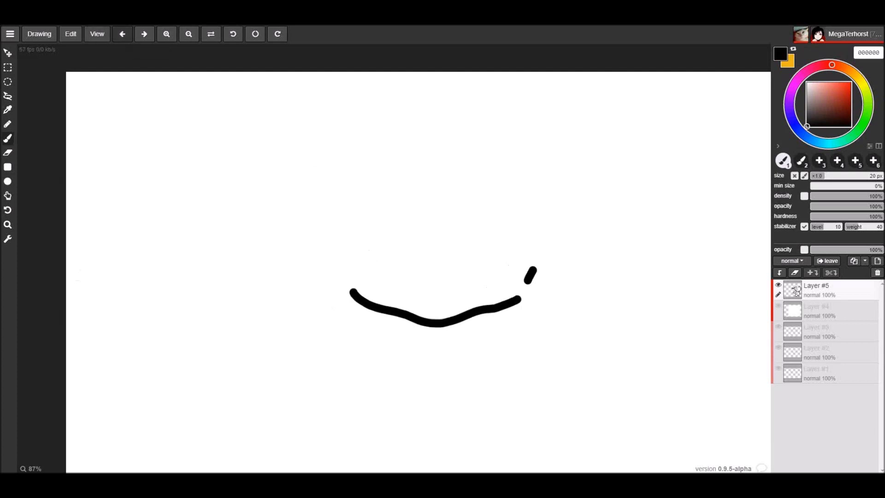
left_click(122, 33)
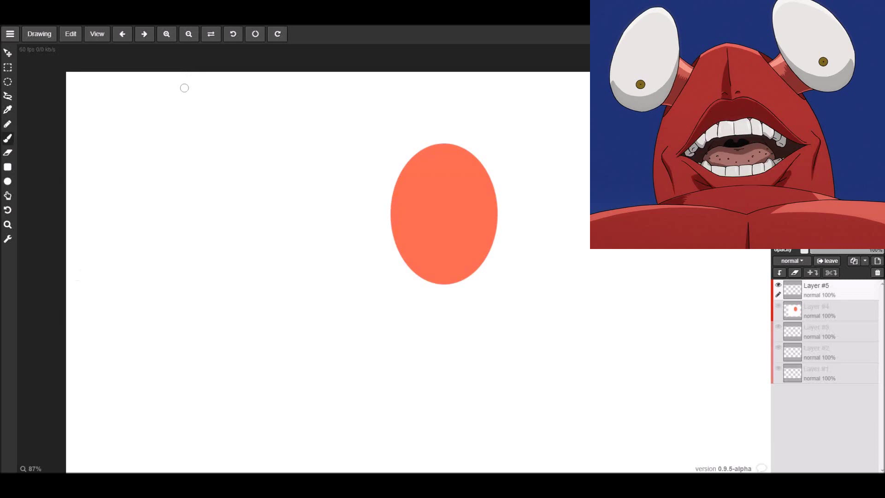
Step: Brush two darker eye sockets onto the upper part of the orange-red oval head and extend an eye stalk outward from each
left_click_drag(417, 172, 406, 199)
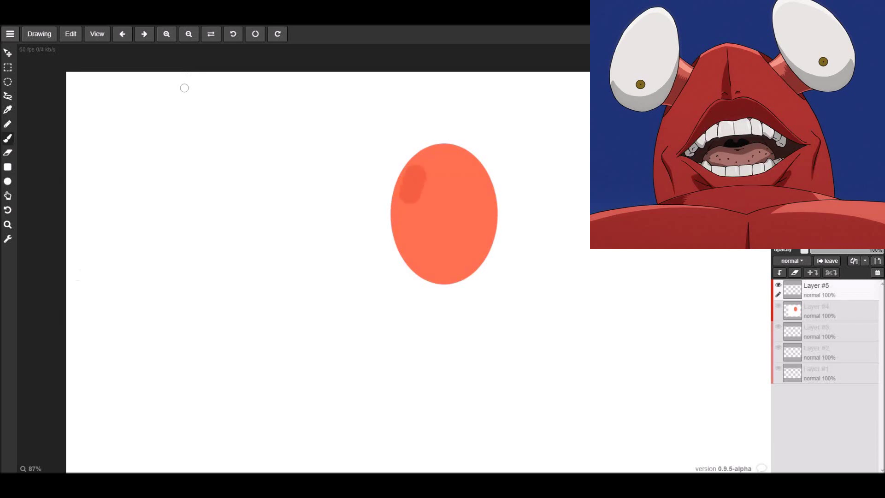
mouse_move(475, 173)
left_mouse_down()
mouse_move(477, 196)
mouse_move(460, 184)
mouse_move(420, 205)
mouse_move(399, 199)
left_mouse_up()
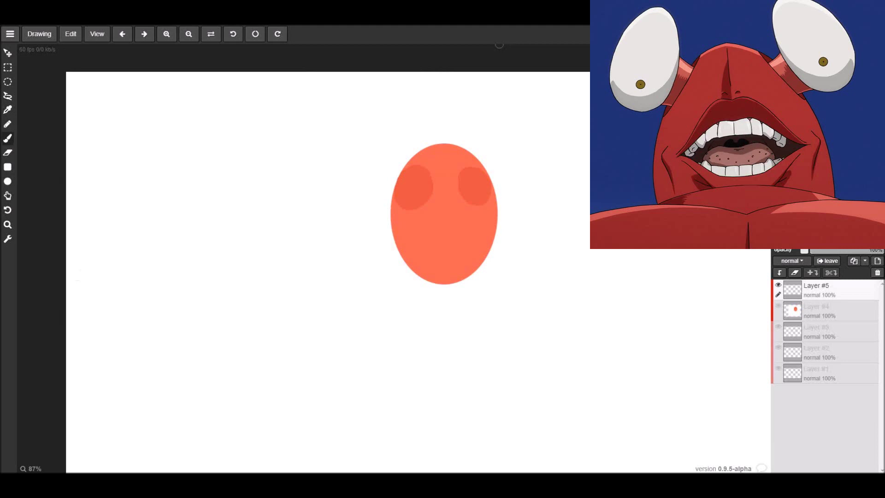
mouse_move(417, 190)
left_mouse_down()
mouse_move(385, 185)
mouse_move(338, 146)
left_mouse_up()
left_click_drag(468, 185, 521, 148)
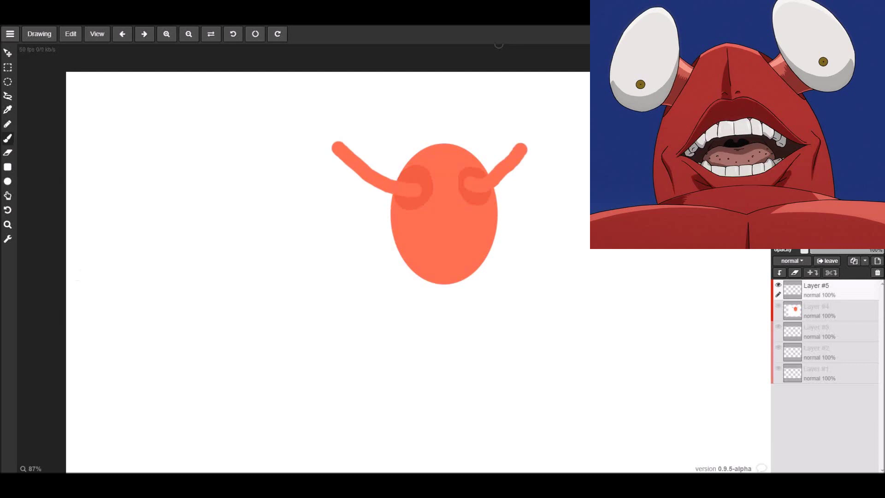
Step: Draw round black eyes with dot pupils on the stalk ends, and add thick lips and two nostril dots to the face
mouse_move(521, 144)
left_mouse_down()
mouse_move(515, 119)
mouse_move(536, 121)
mouse_move(539, 138)
mouse_move(517, 146)
left_mouse_up()
mouse_move(341, 144)
left_mouse_down()
mouse_move(341, 112)
mouse_move(320, 122)
mouse_move(325, 145)
mouse_move(343, 147)
mouse_move(332, 131)
left_mouse_up()
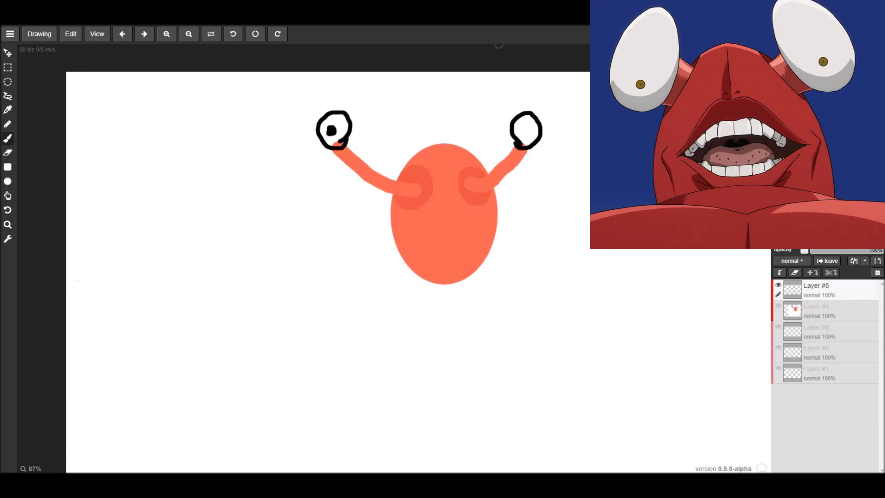
left_click_drag(528, 128, 531, 134)
mouse_move(420, 232)
left_mouse_down()
mouse_move(484, 228)
mouse_move(464, 249)
mouse_move(419, 231)
mouse_move(456, 239)
mouse_move(478, 240)
left_mouse_up()
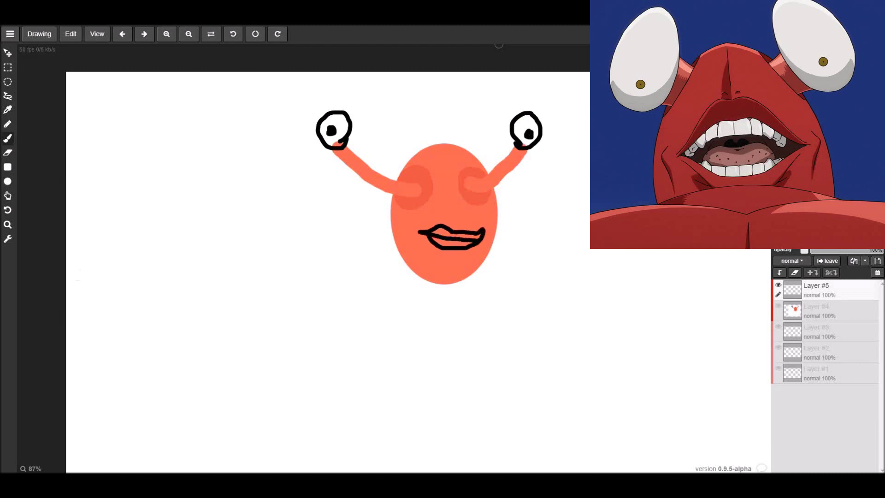
left_click(457, 213)
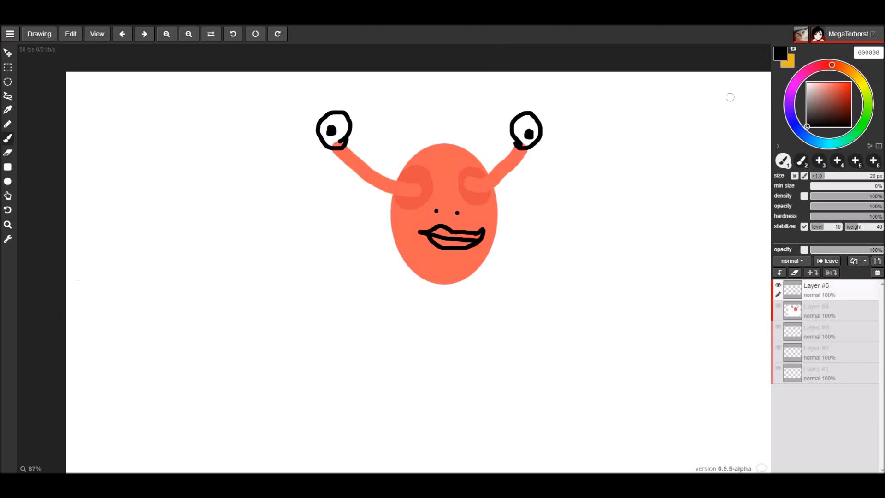
Step: Undo the stalk-eyed character's drawing stroke by stroke to clear the canvas
key("ctrl+z")
key("ctrl+z")
key("ctrl+z")
key("ctrl+z")
key("ctrl+z")
key("ctrl+z")
key("ctrl+z")
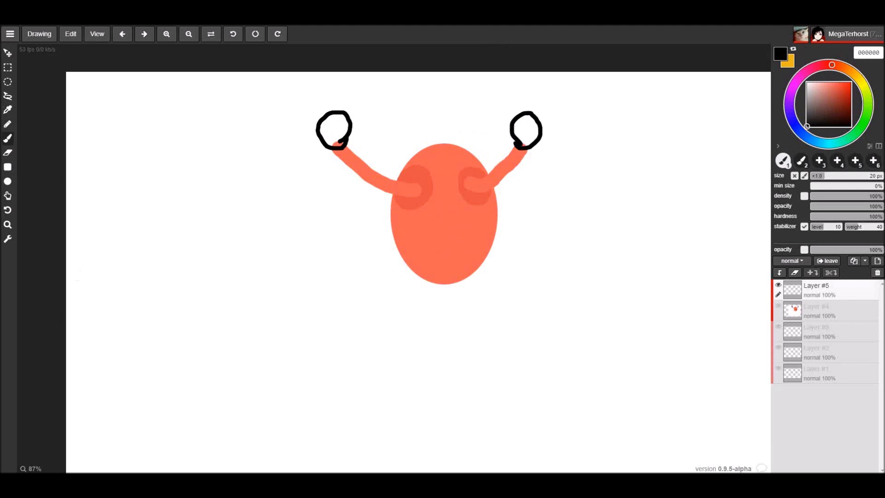
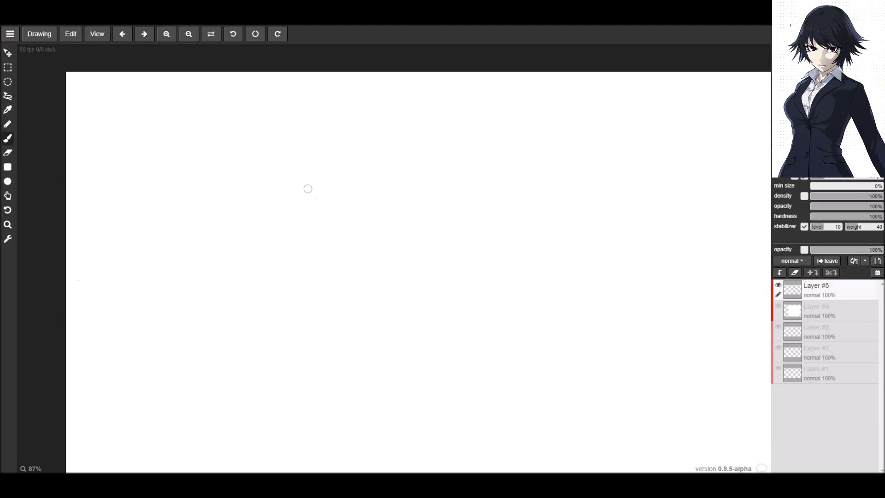
left_click_drag(324, 162, 270, 214)
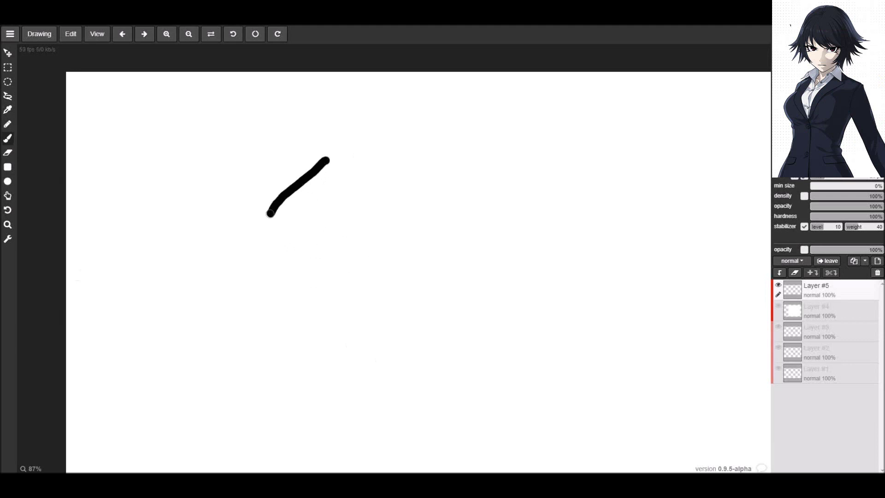
left_click(122, 34)
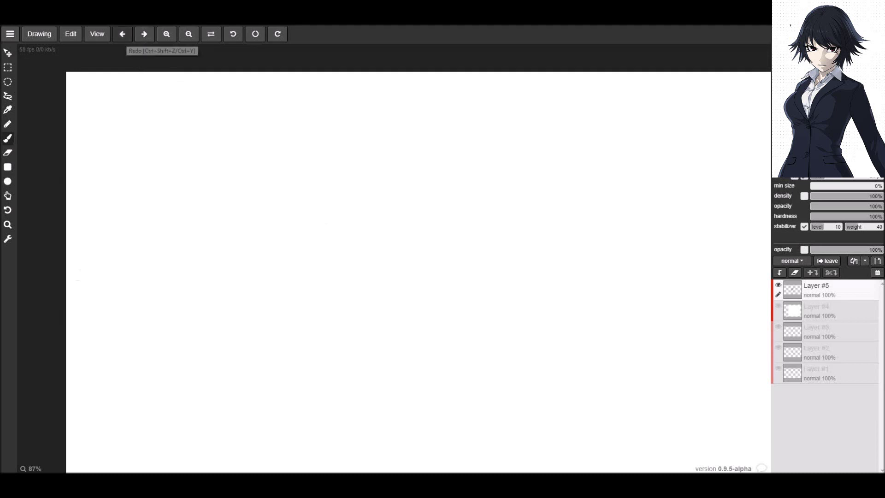
mouse_move(312, 247)
left_mouse_down()
mouse_move(263, 296)
mouse_move(251, 326)
mouse_move(226, 342)
mouse_move(224, 376)
mouse_move(254, 377)
mouse_move(361, 283)
mouse_move(380, 291)
mouse_move(379, 305)
mouse_move(352, 323)
mouse_move(353, 362)
mouse_move(411, 380)
mouse_move(482, 355)
left_mouse_up()
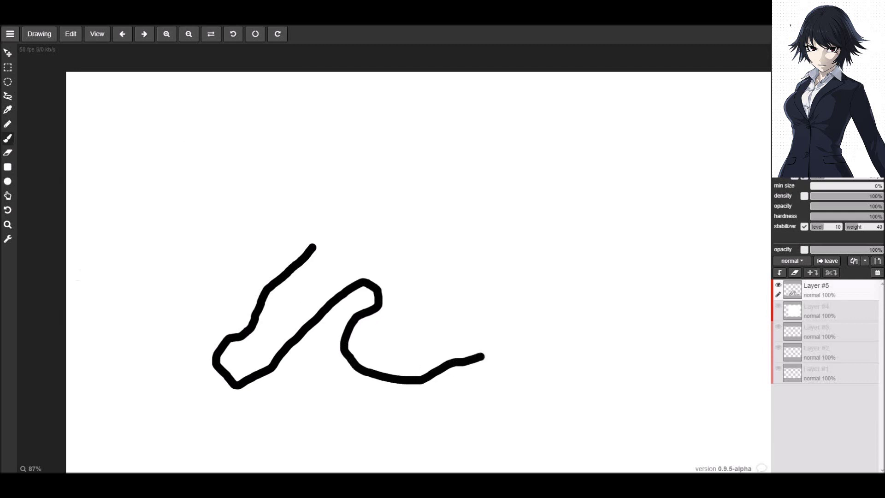
left_click(122, 34)
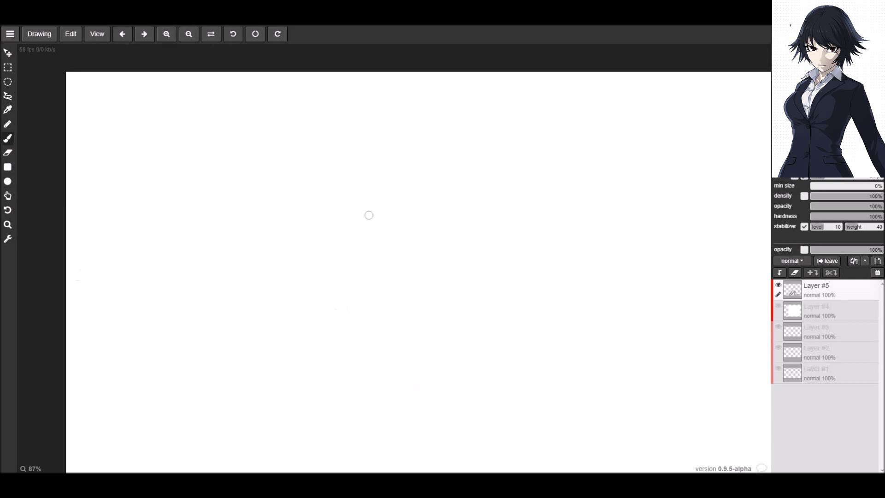
left_click(144, 34)
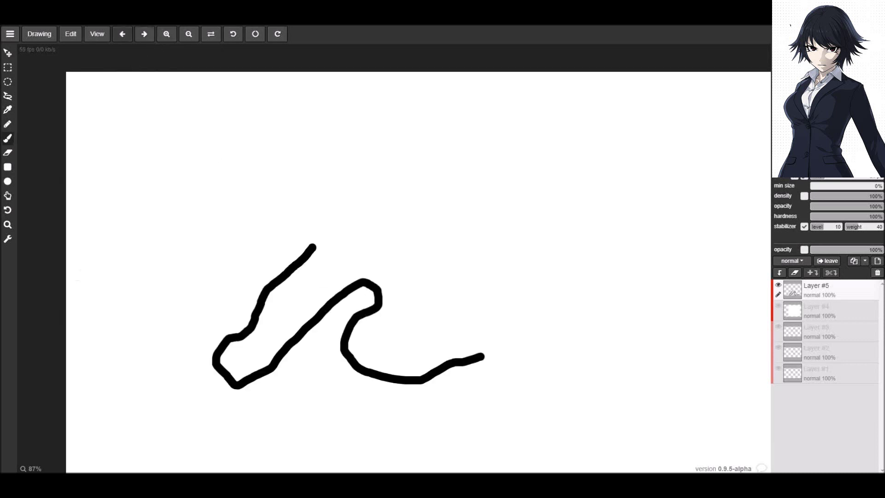
left_click(122, 34)
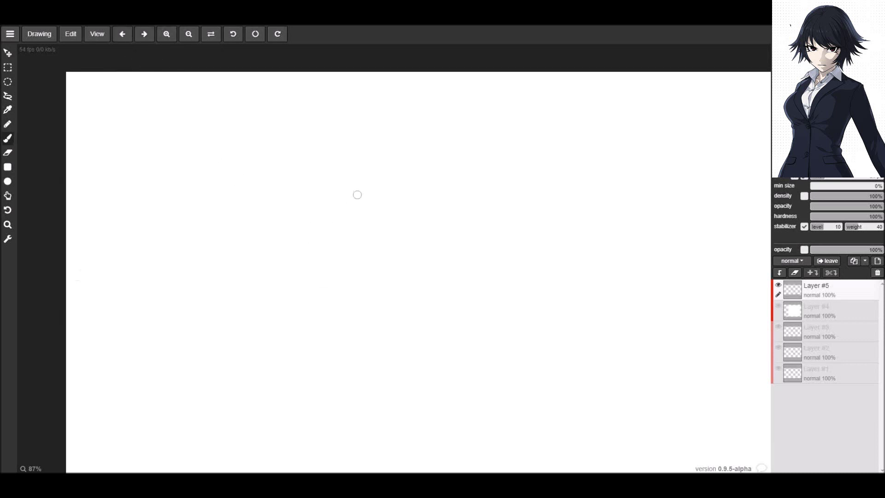
Step: Outline a suit jacket with two spread sleeves and a curved chest, adding a V-shaped opening with a centre shirt line
mouse_move(344, 148)
left_mouse_down()
mouse_move(298, 165)
mouse_move(280, 238)
mouse_move(252, 267)
mouse_move(239, 267)
mouse_move(229, 287)
mouse_move(252, 323)
mouse_move(268, 323)
mouse_move(307, 273)
mouse_move(353, 242)
mouse_move(371, 254)
mouse_move(384, 289)
mouse_move(449, 309)
mouse_move(506, 301)
mouse_move(543, 255)
mouse_move(557, 251)
mouse_move(588, 334)
mouse_move(619, 341)
mouse_move(648, 311)
mouse_move(652, 283)
mouse_move(595, 181)
mouse_move(543, 160)
left_mouse_up()
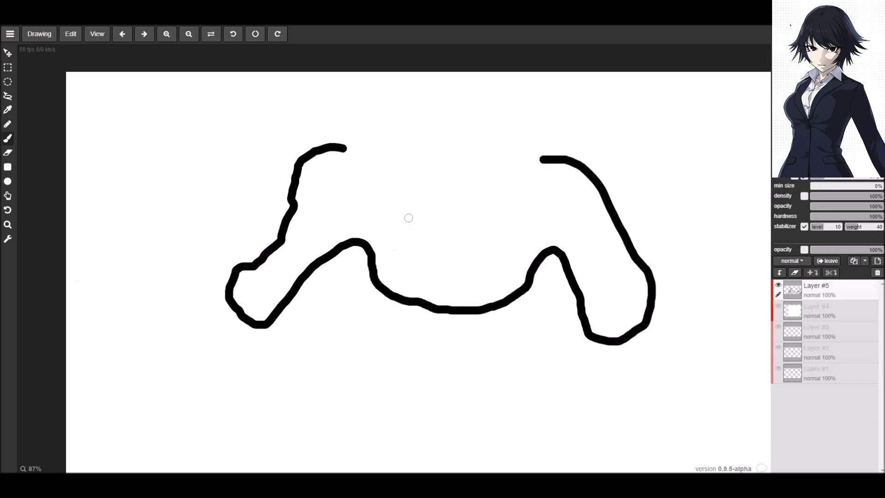
mouse_move(406, 201)
left_mouse_down()
mouse_move(404, 247)
mouse_move(440, 296)
mouse_move(491, 261)
mouse_move(504, 202)
left_mouse_up()
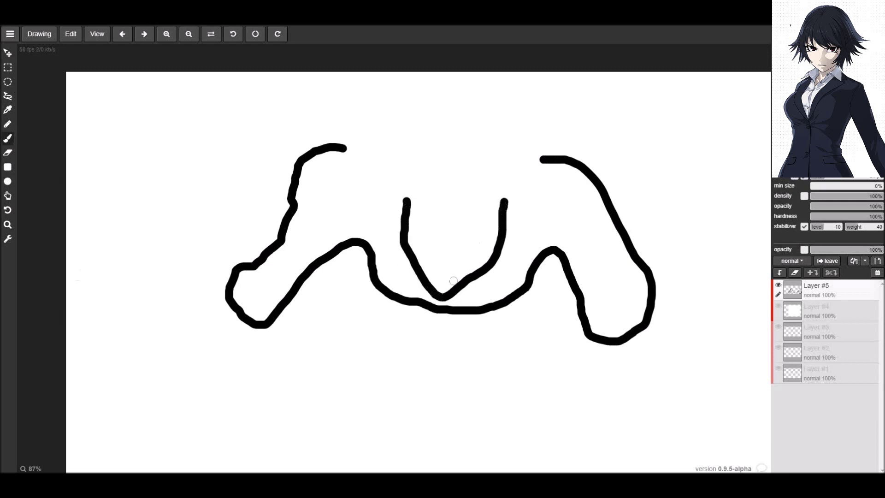
left_click_drag(451, 210, 441, 290)
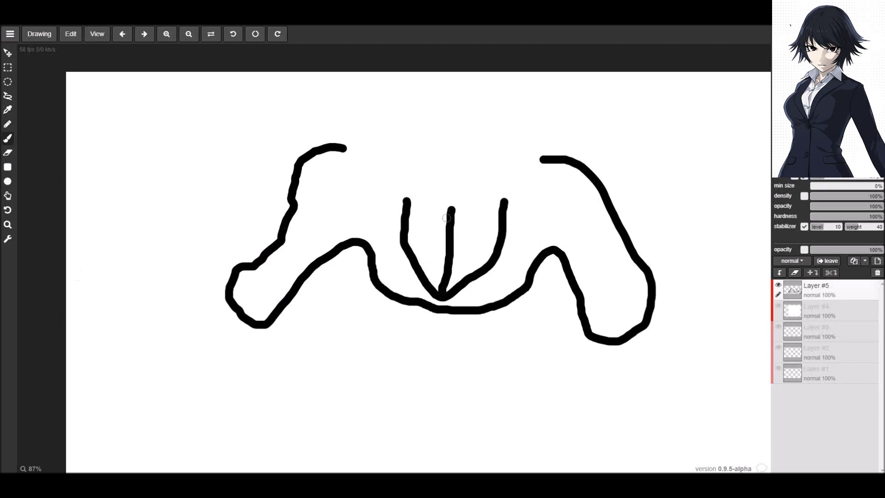
Step: Draw both flaps of the shirt collar above the jacket opening and join the shoulder line on the left to the collar
mouse_move(454, 206)
left_mouse_down()
mouse_move(491, 184)
mouse_move(507, 153)
left_mouse_up()
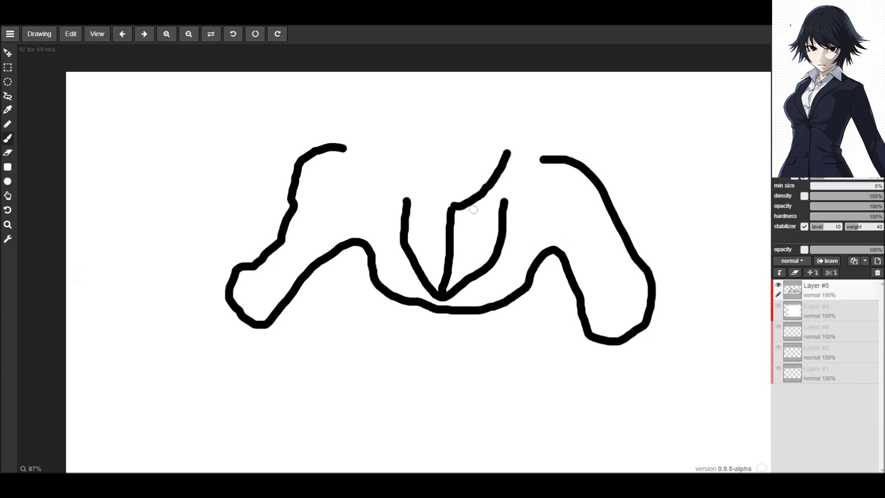
mouse_move(465, 212)
left_mouse_down()
mouse_move(528, 179)
mouse_move(534, 161)
mouse_move(507, 150)
left_mouse_up()
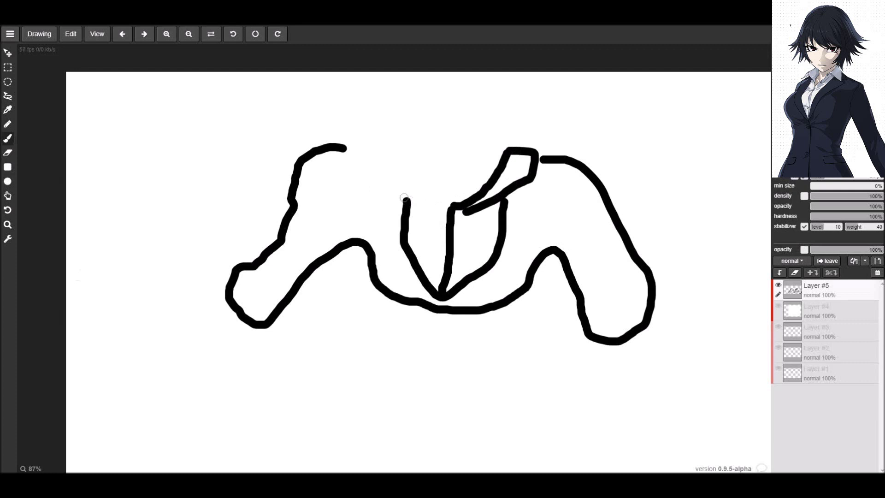
mouse_move(455, 206)
left_mouse_down()
mouse_move(440, 202)
mouse_move(416, 148)
mouse_move(404, 147)
mouse_move(399, 171)
mouse_move(416, 205)
mouse_move(438, 209)
left_mouse_up()
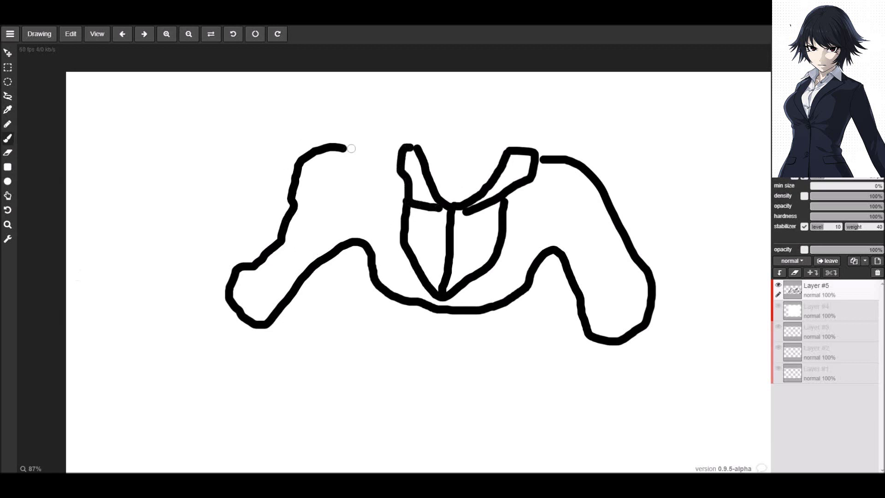
left_click_drag(347, 143, 404, 148)
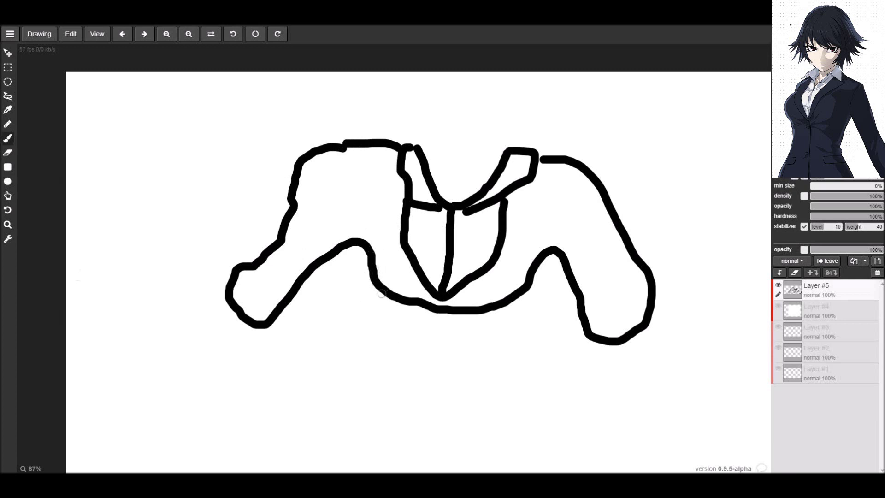
Step: Draw the jacket's lower torso beneath the chest and add the upper legs running off the canvas's lower edge
mouse_move(380, 296)
left_mouse_down()
mouse_move(355, 395)
mouse_move(401, 409)
mouse_move(518, 410)
mouse_move(528, 401)
mouse_move(524, 285)
left_mouse_up()
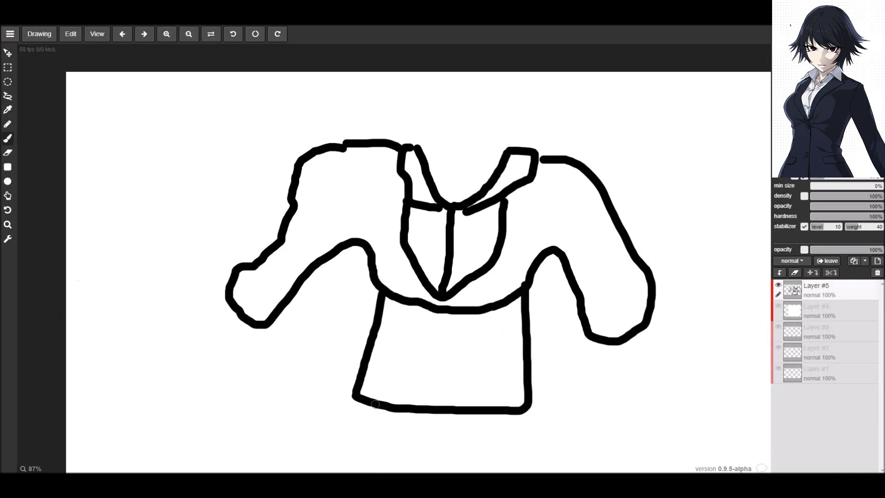
left_click_drag(374, 405, 303, 469)
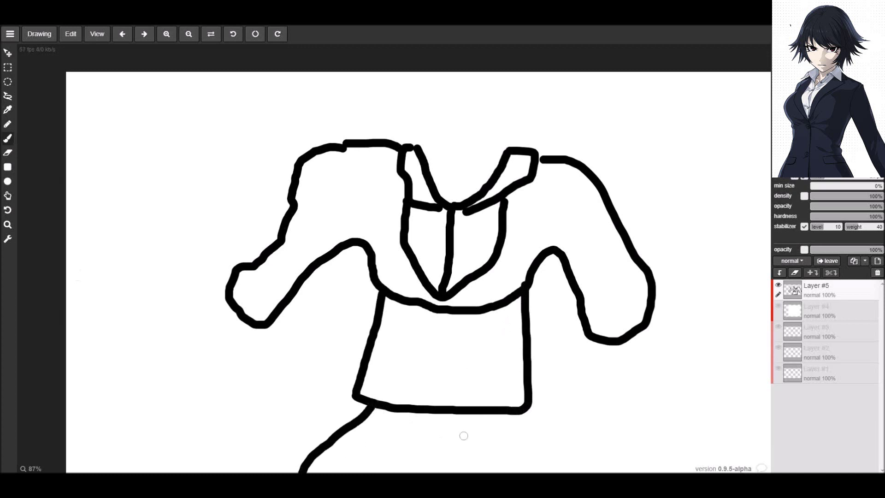
mouse_move(385, 470)
left_mouse_down()
mouse_move(432, 437)
mouse_move(447, 438)
mouse_move(498, 472)
left_mouse_up()
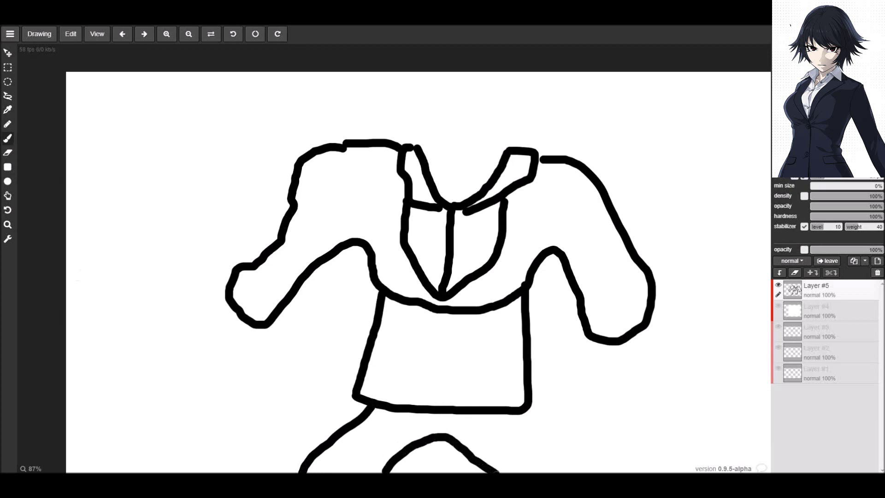
left_click_drag(526, 411, 558, 470)
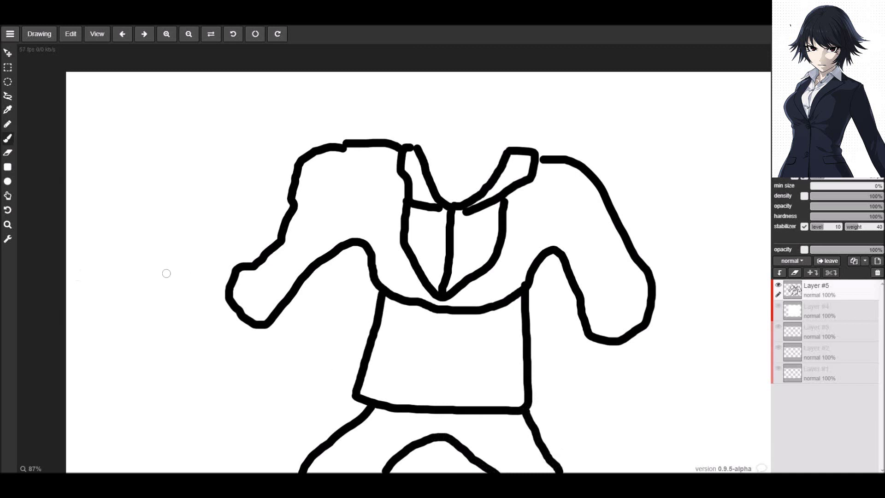
Step: Add a rounded hand at each sleeve end and draw the neck with a pointed-chin head outline above the collar
mouse_move(224, 301)
left_mouse_down()
mouse_move(182, 308)
mouse_move(174, 330)
mouse_move(187, 353)
mouse_move(216, 360)
mouse_move(247, 326)
left_mouse_up()
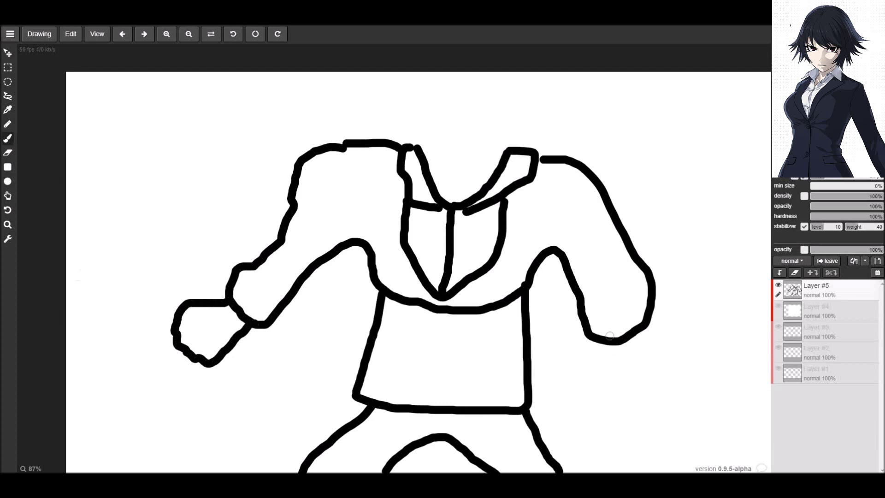
mouse_move(612, 344)
left_mouse_down()
mouse_move(613, 362)
mouse_move(635, 383)
mouse_move(662, 380)
mouse_move(669, 345)
mouse_move(656, 319)
left_mouse_up()
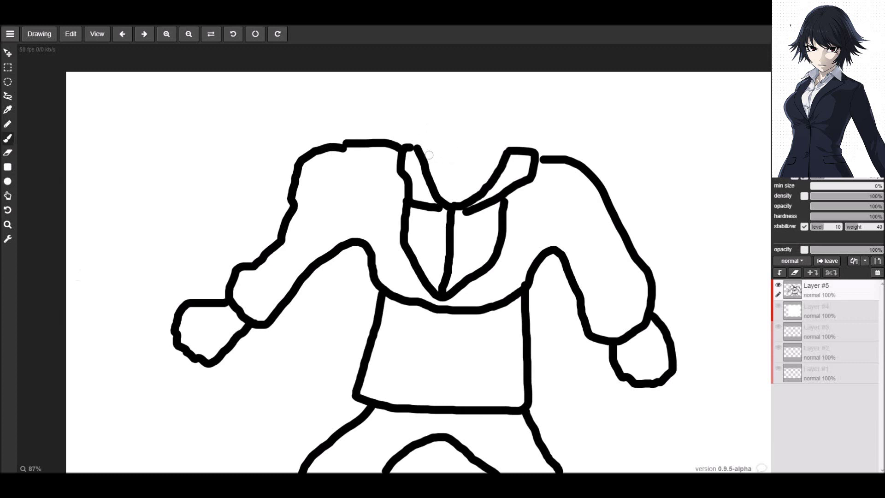
left_click_drag(425, 156, 431, 122)
left_click_drag(501, 154, 499, 121)
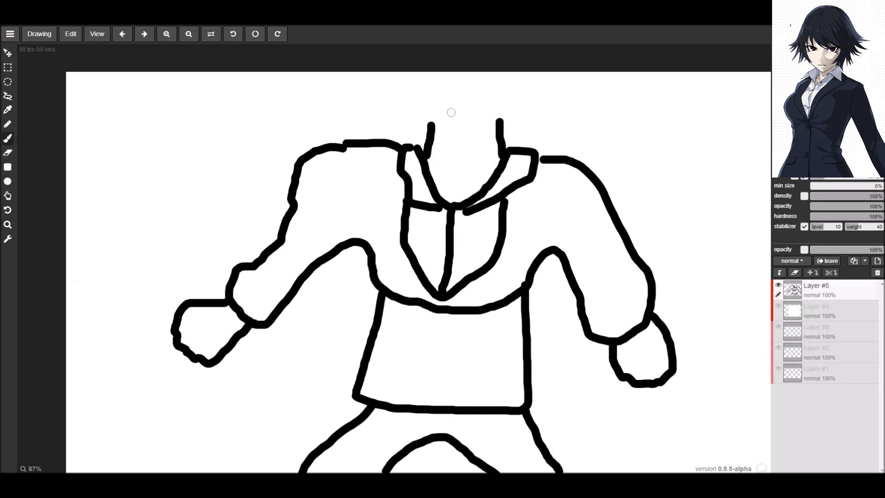
mouse_move(431, 120)
left_mouse_down()
mouse_move(456, 140)
mouse_move(510, 114)
mouse_move(518, 93)
mouse_move(498, 79)
mouse_move(448, 75)
mouse_move(428, 81)
mouse_move(415, 102)
mouse_move(431, 118)
left_mouse_up()
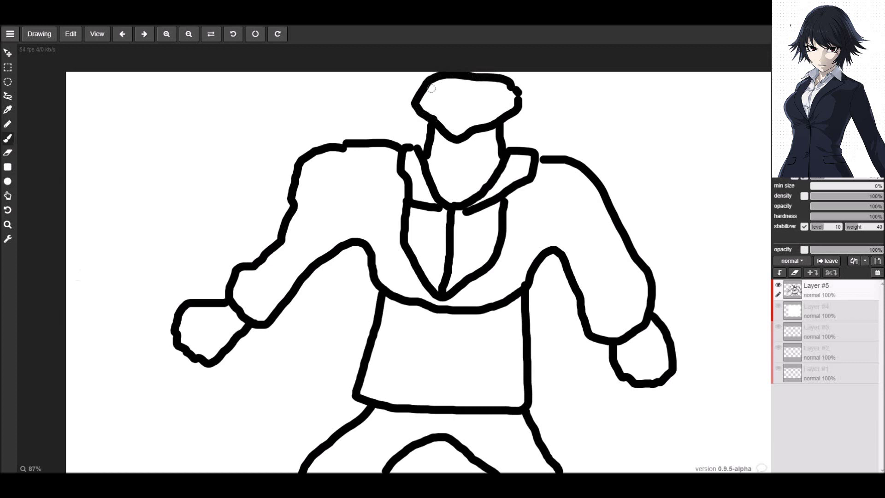
Step: Brush spiky black hair over the top and both sides of the head and paint a small solid mouth above the chin
mouse_move(418, 88)
left_mouse_down()
mouse_move(405, 110)
mouse_move(417, 88)
mouse_move(409, 95)
mouse_move(409, 87)
mouse_move(425, 80)
mouse_move(405, 87)
mouse_move(453, 72)
mouse_move(467, 72)
mouse_move(421, 79)
mouse_move(496, 72)
mouse_move(520, 86)
mouse_move(535, 107)
left_mouse_up()
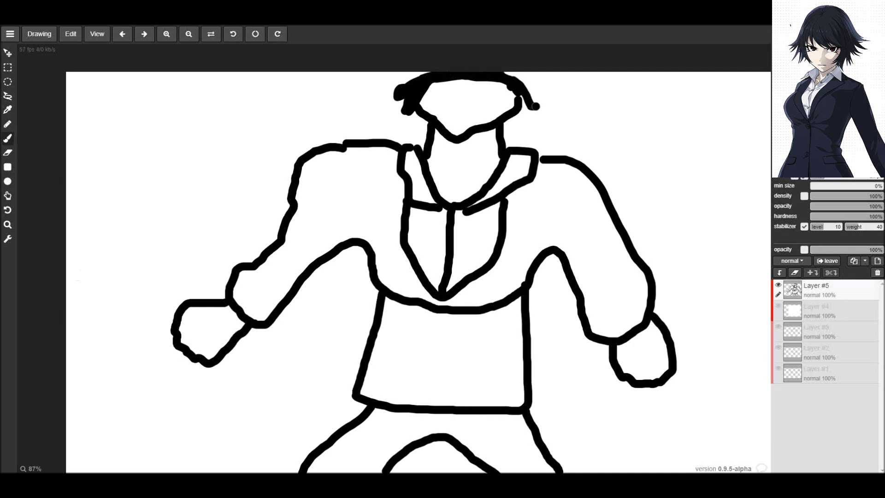
mouse_move(510, 77)
left_mouse_down()
mouse_move(547, 91)
mouse_move(549, 75)
left_mouse_up()
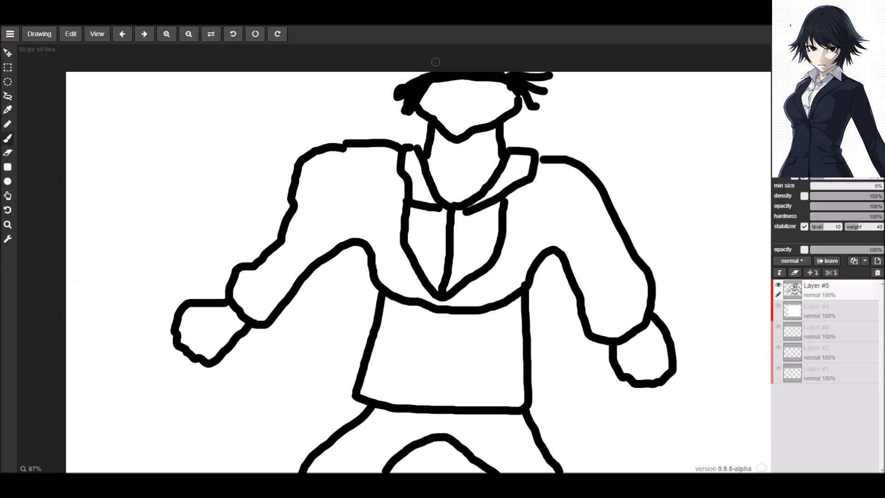
mouse_move(411, 88)
left_mouse_down()
mouse_move(389, 88)
mouse_move(429, 72)
mouse_move(400, 82)
left_mouse_up()
mouse_move(461, 117)
left_mouse_down()
mouse_move(454, 123)
mouse_move(474, 122)
mouse_move(463, 116)
left_mouse_up()
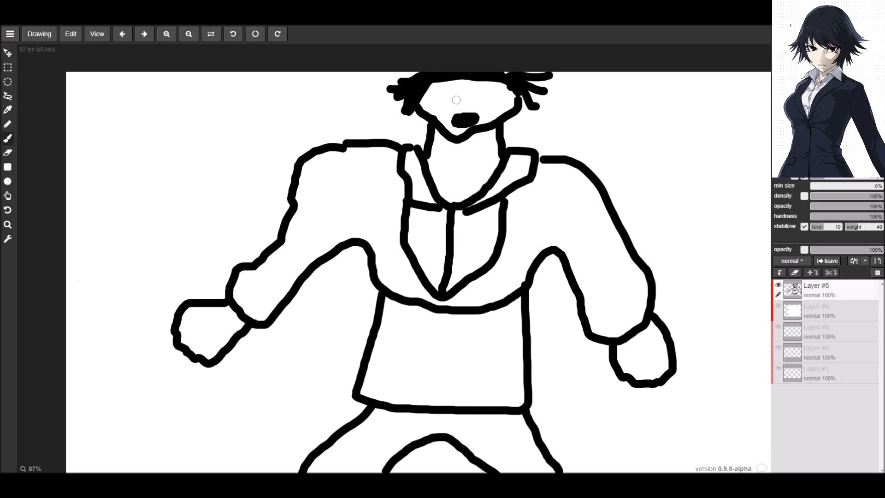
Step: Draw two outlined eyes and a small nose on the suited character's face above the mouth
mouse_move(458, 99)
left_mouse_down()
mouse_move(499, 95)
mouse_move(438, 83)
mouse_move(431, 99)
mouse_move(454, 99)
mouse_move(444, 87)
left_mouse_up()
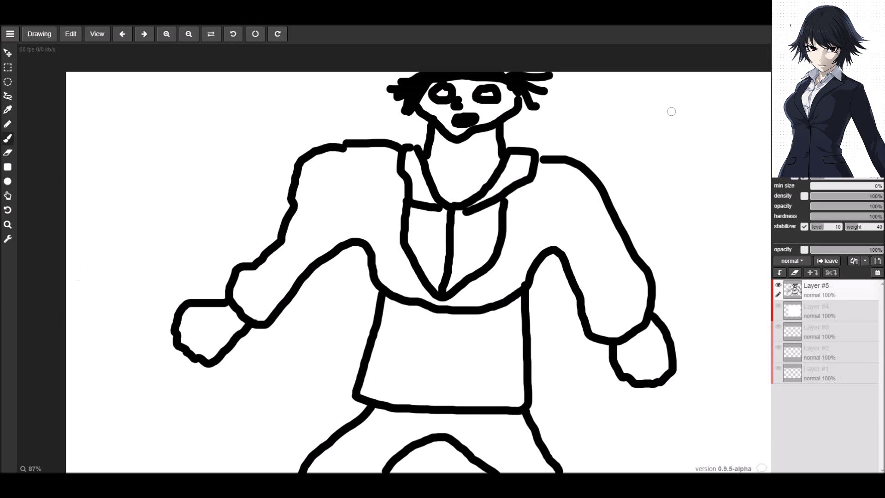
Step: Brush a solid black side-view silhouette at the canvas's right edge with spiky hair, rounded chest, curved back, legs and short strokes behind the head
mouse_move(699, 75)
left_mouse_down()
mouse_move(655, 139)
mouse_move(714, 69)
mouse_move(675, 113)
mouse_move(718, 80)
mouse_move(682, 132)
mouse_move(725, 84)
mouse_move(703, 122)
mouse_move(732, 89)
mouse_move(706, 145)
mouse_move(733, 92)
mouse_move(662, 145)
mouse_move(698, 92)
mouse_move(681, 131)
mouse_move(717, 86)
mouse_move(686, 153)
mouse_move(704, 115)
mouse_move(698, 120)
mouse_move(729, 164)
mouse_move(718, 113)
mouse_move(736, 155)
mouse_move(735, 141)
mouse_move(737, 181)
mouse_move(747, 169)
mouse_move(745, 221)
mouse_move(731, 145)
mouse_move(749, 167)
mouse_move(733, 137)
mouse_move(758, 197)
mouse_move(743, 158)
mouse_move(758, 230)
mouse_move(744, 208)
mouse_move(747, 234)
mouse_move(710, 235)
mouse_move(657, 207)
mouse_move(648, 248)
mouse_move(740, 266)
left_mouse_up()
mouse_move(656, 233)
left_mouse_down()
mouse_move(674, 241)
mouse_move(663, 212)
mouse_move(679, 256)
mouse_move(695, 264)
mouse_move(703, 257)
mouse_move(677, 241)
mouse_move(711, 271)
mouse_move(743, 255)
mouse_move(732, 247)
mouse_move(738, 243)
mouse_move(745, 271)
mouse_move(752, 249)
left_mouse_up()
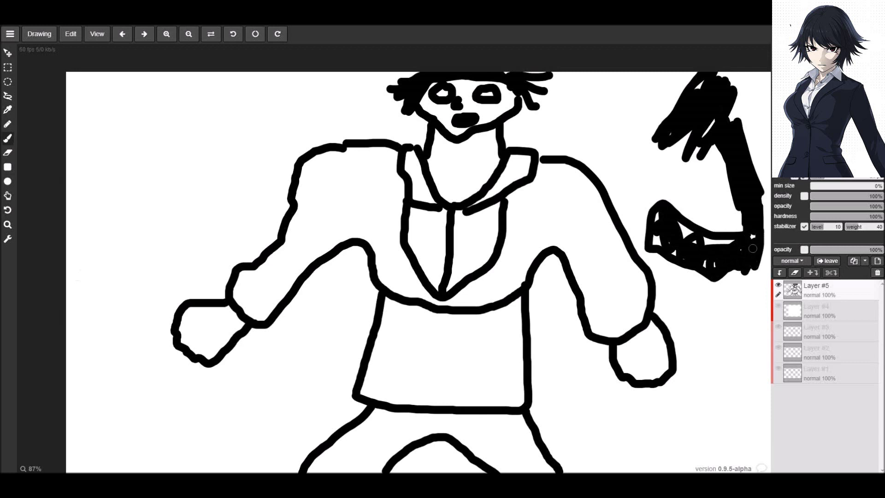
mouse_move(741, 217)
left_mouse_down()
mouse_move(668, 181)
mouse_move(666, 202)
mouse_move(683, 191)
mouse_move(696, 199)
mouse_move(681, 185)
mouse_move(701, 211)
mouse_move(726, 223)
mouse_move(696, 220)
mouse_move(737, 227)
mouse_move(745, 275)
mouse_move(725, 358)
left_mouse_up()
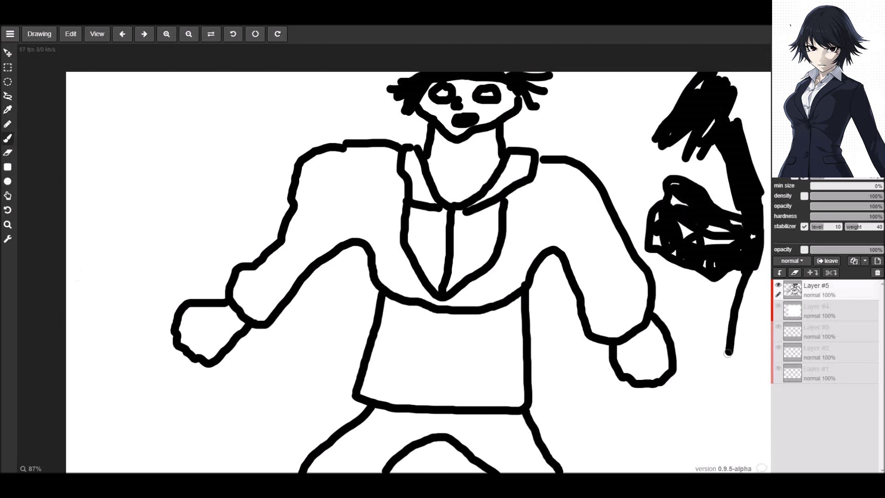
mouse_move(746, 273)
left_mouse_down()
mouse_move(722, 355)
mouse_move(710, 337)
mouse_move(700, 369)
mouse_move(709, 341)
left_mouse_up()
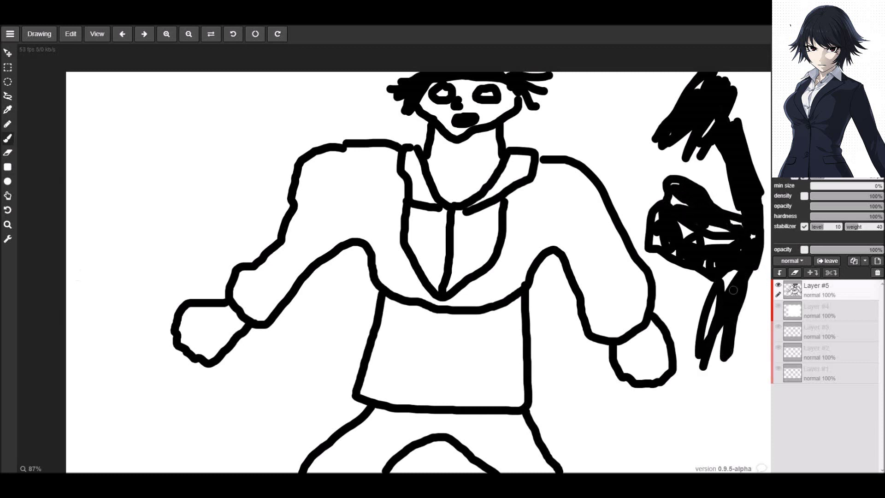
left_click_drag(732, 285, 703, 384)
left_click_drag(725, 351, 717, 392)
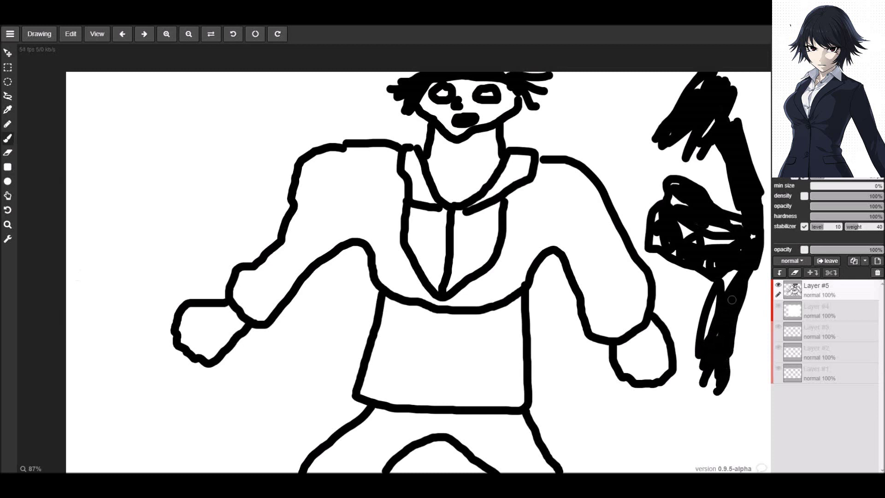
mouse_move(751, 267)
left_mouse_down()
mouse_move(756, 387)
mouse_move(756, 346)
mouse_move(756, 361)
left_mouse_up()
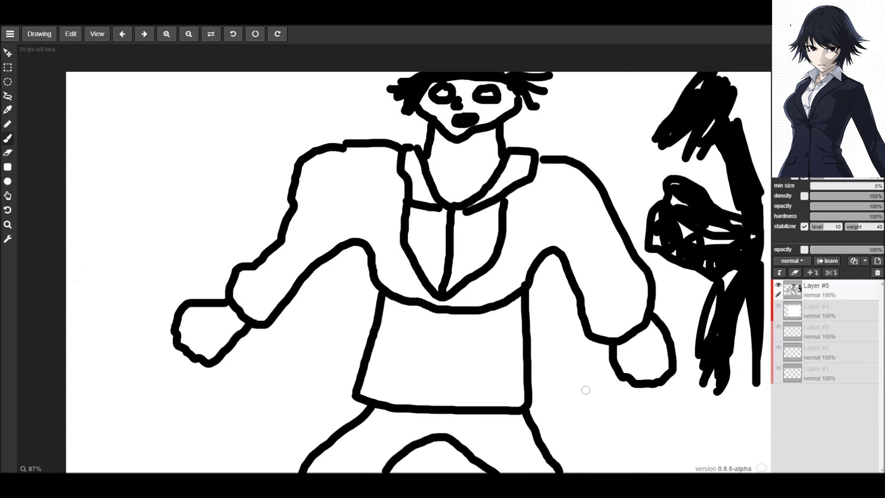
left_click_drag(733, 100, 765, 72)
left_click_drag(743, 112, 765, 83)
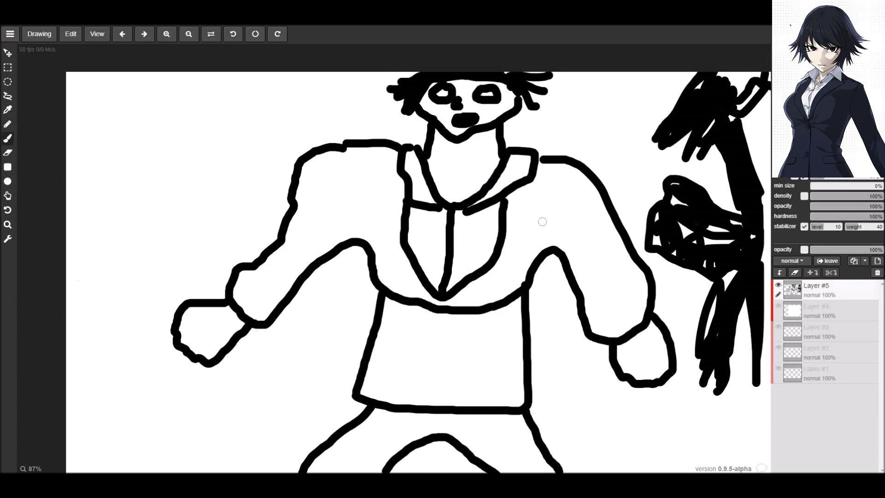
Step: Fill the suit jacket's sleeves, shoulders and chest solid black, leaving the shirt and collar white
mouse_move(542, 222)
left_mouse_down()
mouse_move(537, 250)
mouse_move(525, 252)
mouse_move(535, 215)
mouse_move(529, 241)
mouse_move(521, 207)
mouse_move(508, 198)
mouse_move(540, 182)
mouse_move(538, 165)
mouse_move(568, 164)
mouse_move(607, 211)
mouse_move(644, 300)
mouse_move(642, 263)
mouse_move(631, 255)
mouse_move(642, 282)
mouse_move(638, 313)
mouse_move(603, 332)
mouse_move(588, 315)
mouse_move(595, 333)
mouse_move(631, 325)
mouse_move(610, 337)
mouse_move(634, 328)
mouse_move(649, 291)
mouse_move(617, 323)
mouse_move(600, 303)
mouse_move(600, 318)
mouse_move(587, 295)
mouse_move(598, 324)
mouse_move(610, 323)
mouse_move(605, 297)
mouse_move(583, 295)
mouse_move(560, 243)
mouse_move(550, 239)
mouse_move(542, 249)
mouse_move(564, 235)
mouse_move(523, 215)
mouse_move(548, 195)
mouse_move(565, 209)
mouse_move(545, 179)
mouse_move(551, 171)
mouse_move(572, 179)
mouse_move(551, 181)
mouse_move(571, 213)
mouse_move(575, 203)
mouse_move(553, 228)
mouse_move(585, 193)
mouse_move(579, 228)
mouse_move(583, 182)
mouse_move(594, 195)
mouse_move(577, 240)
mouse_move(569, 219)
mouse_move(568, 256)
mouse_move(606, 287)
mouse_move(595, 208)
mouse_move(601, 241)
mouse_move(617, 258)
mouse_move(611, 230)
mouse_move(598, 247)
left_mouse_up()
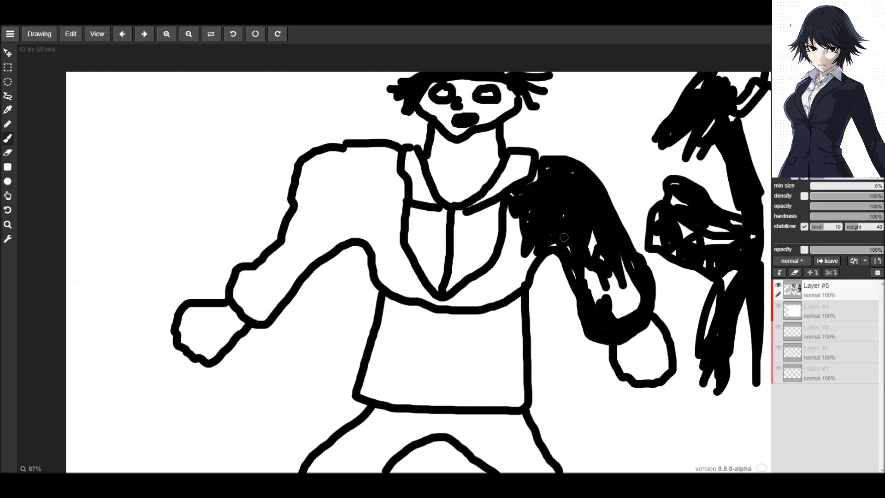
mouse_move(563, 237)
left_mouse_down()
mouse_move(590, 294)
mouse_move(594, 242)
mouse_move(597, 279)
left_mouse_up()
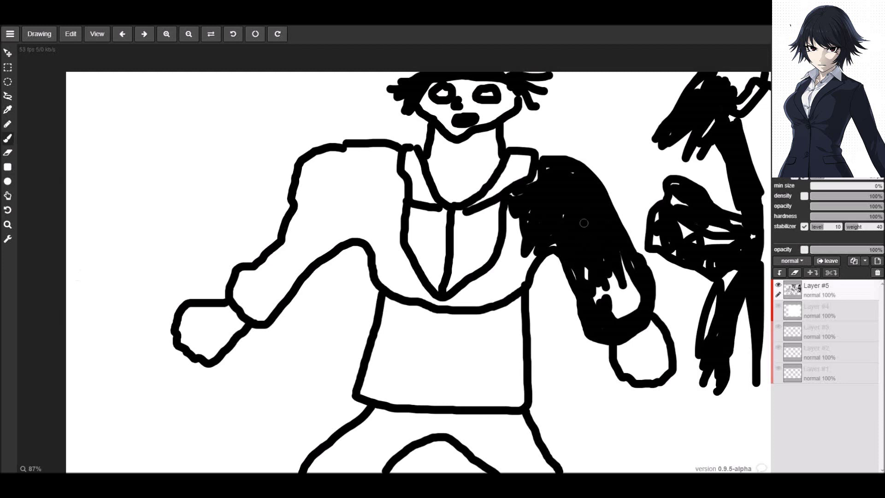
mouse_move(583, 223)
left_mouse_down()
mouse_move(612, 300)
mouse_move(616, 286)
mouse_move(603, 264)
mouse_move(595, 307)
mouse_move(614, 317)
mouse_move(615, 266)
mouse_move(629, 296)
mouse_move(629, 258)
mouse_move(635, 299)
mouse_move(622, 321)
mouse_move(629, 300)
mouse_move(580, 260)
left_mouse_up()
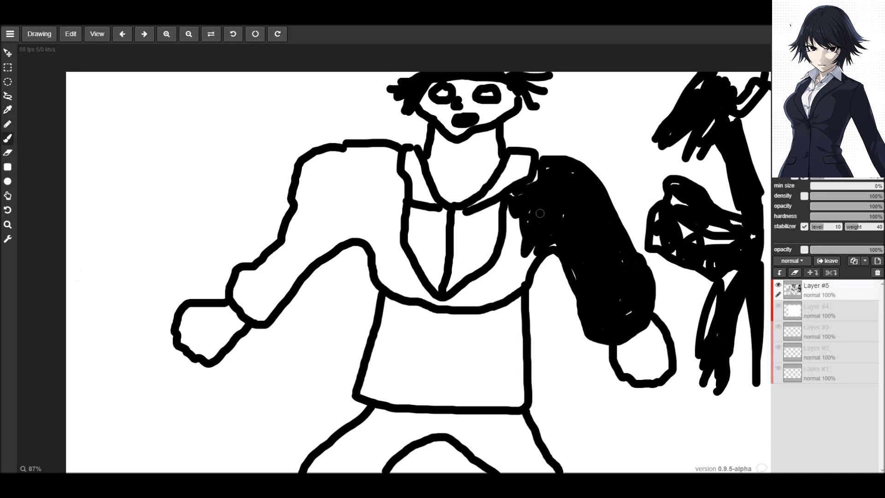
mouse_move(511, 215)
left_mouse_down()
mouse_move(490, 278)
mouse_move(474, 287)
mouse_move(494, 267)
mouse_move(455, 297)
mouse_move(425, 300)
mouse_move(450, 305)
mouse_move(490, 287)
mouse_move(503, 295)
mouse_move(468, 299)
mouse_move(472, 307)
mouse_move(521, 274)
mouse_move(513, 287)
mouse_move(531, 262)
mouse_move(530, 244)
mouse_move(505, 270)
mouse_move(511, 215)
mouse_move(511, 224)
mouse_move(529, 210)
mouse_move(531, 231)
mouse_move(513, 277)
mouse_move(509, 272)
mouse_move(496, 289)
mouse_move(532, 245)
mouse_move(517, 260)
left_mouse_up()
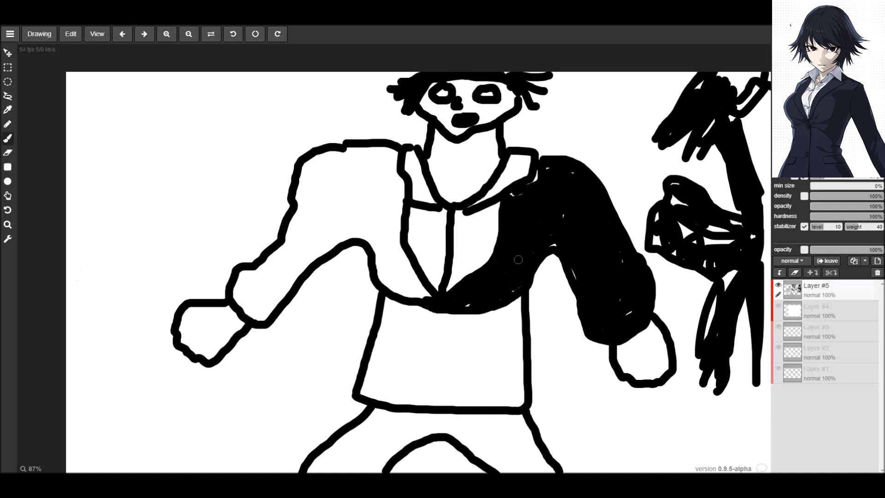
mouse_move(444, 304)
left_mouse_down()
mouse_move(379, 279)
mouse_move(372, 243)
mouse_move(372, 260)
mouse_move(404, 291)
mouse_move(389, 288)
mouse_move(425, 295)
mouse_move(401, 277)
mouse_move(425, 288)
mouse_move(403, 256)
mouse_move(412, 278)
mouse_move(400, 266)
mouse_move(401, 288)
mouse_move(385, 256)
mouse_move(380, 261)
mouse_move(386, 244)
mouse_move(393, 270)
mouse_move(398, 264)
mouse_move(397, 176)
mouse_move(391, 237)
mouse_move(402, 190)
mouse_move(396, 233)
mouse_move(391, 148)
mouse_move(398, 157)
mouse_move(400, 147)
mouse_move(377, 151)
mouse_move(381, 145)
mouse_move(371, 143)
mouse_move(334, 147)
mouse_move(362, 153)
mouse_move(310, 166)
mouse_move(335, 154)
mouse_move(314, 160)
mouse_move(319, 170)
mouse_move(374, 154)
mouse_move(332, 171)
mouse_move(359, 174)
mouse_move(386, 150)
mouse_move(387, 164)
mouse_move(368, 176)
mouse_move(317, 162)
mouse_move(304, 176)
mouse_move(387, 157)
mouse_move(369, 176)
mouse_move(310, 165)
mouse_move(275, 267)
mouse_move(235, 280)
mouse_move(242, 312)
mouse_move(260, 321)
mouse_move(326, 248)
mouse_move(395, 231)
mouse_move(389, 139)
mouse_move(313, 181)
mouse_move(305, 175)
mouse_move(350, 174)
mouse_move(341, 194)
mouse_move(364, 180)
mouse_move(368, 207)
mouse_move(375, 199)
mouse_move(387, 209)
mouse_move(323, 193)
mouse_move(272, 259)
mouse_move(327, 225)
mouse_move(258, 295)
mouse_move(248, 270)
mouse_move(241, 276)
mouse_move(245, 297)
mouse_move(258, 314)
mouse_move(269, 300)
mouse_move(251, 291)
mouse_move(262, 271)
mouse_move(281, 291)
mouse_move(313, 243)
mouse_move(314, 223)
mouse_move(336, 203)
mouse_move(311, 212)
mouse_move(304, 226)
mouse_move(369, 216)
left_mouse_up()
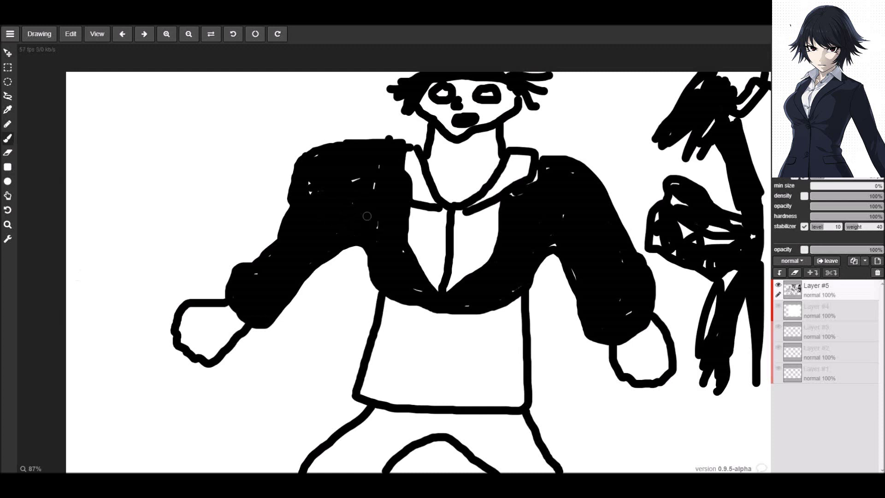
Step: Fill the jacket's lower torso solid black from beneath the chest down to the hem
mouse_move(404, 285)
left_mouse_down()
mouse_move(388, 318)
mouse_move(386, 299)
mouse_move(386, 348)
mouse_move(380, 369)
mouse_move(384, 321)
mouse_move(356, 400)
mouse_move(443, 404)
left_mouse_up()
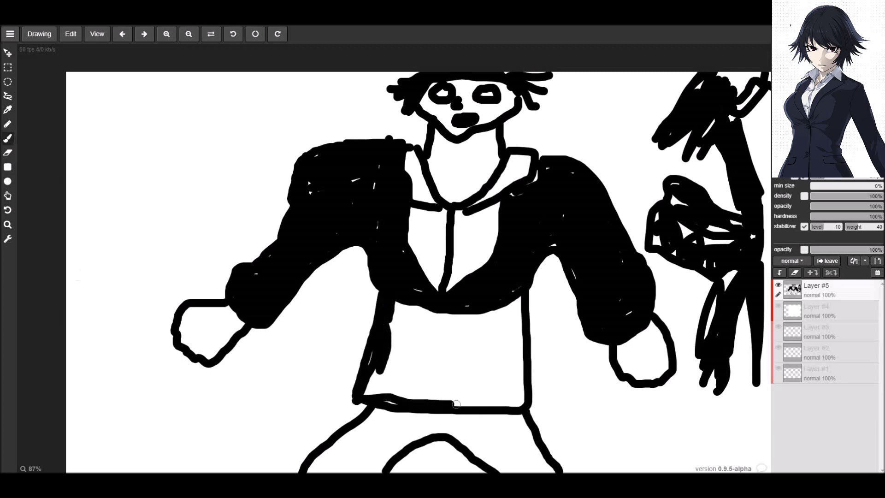
mouse_move(455, 404)
left_mouse_down()
mouse_move(523, 402)
mouse_move(514, 302)
mouse_move(521, 329)
mouse_move(520, 312)
mouse_move(521, 368)
mouse_move(511, 321)
mouse_move(511, 371)
mouse_move(507, 306)
left_mouse_up()
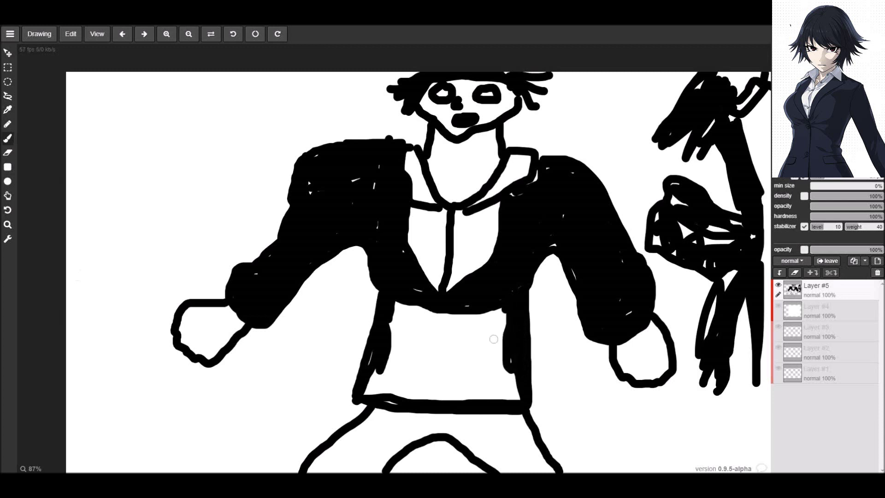
mouse_move(494, 339)
left_mouse_down()
mouse_move(501, 311)
mouse_move(429, 353)
mouse_move(450, 309)
mouse_move(386, 325)
mouse_move(440, 316)
mouse_move(400, 315)
mouse_move(409, 310)
mouse_move(400, 308)
mouse_move(399, 325)
mouse_move(392, 305)
mouse_move(403, 294)
mouse_move(404, 308)
mouse_move(433, 310)
mouse_move(399, 321)
mouse_move(461, 321)
mouse_move(458, 328)
mouse_move(366, 346)
mouse_move(403, 325)
mouse_move(381, 340)
mouse_move(401, 342)
mouse_move(418, 319)
mouse_move(414, 348)
mouse_move(433, 347)
mouse_move(474, 308)
mouse_move(454, 329)
mouse_move(482, 335)
mouse_move(488, 353)
mouse_move(483, 316)
mouse_move(505, 314)
mouse_move(502, 333)
left_mouse_up()
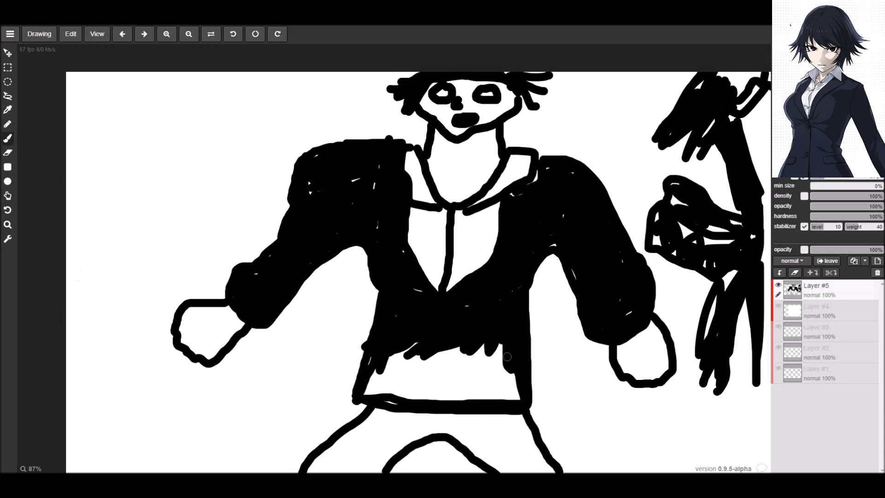
mouse_move(507, 356)
left_mouse_down()
mouse_move(497, 334)
mouse_move(363, 371)
mouse_move(427, 353)
mouse_move(410, 358)
mouse_move(415, 345)
mouse_move(389, 364)
mouse_move(389, 387)
mouse_move(372, 382)
mouse_move(379, 365)
mouse_move(371, 390)
mouse_move(380, 383)
mouse_move(393, 395)
mouse_move(427, 376)
mouse_move(414, 388)
left_mouse_up()
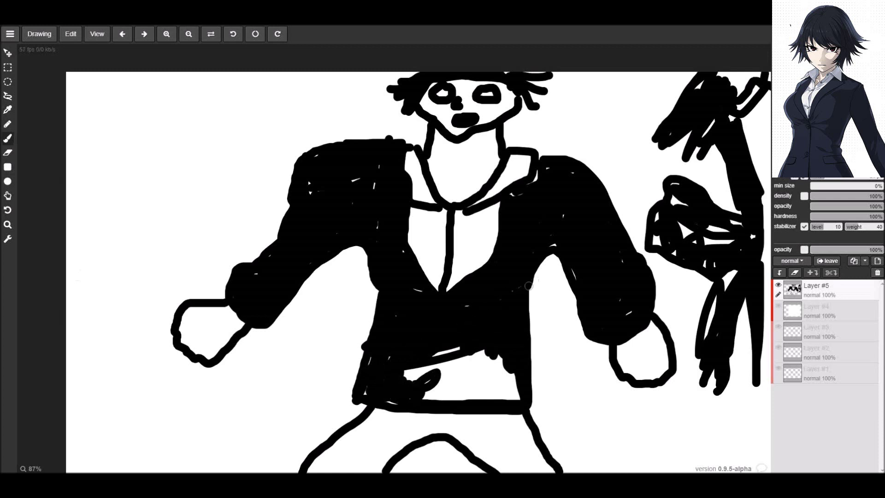
left_click_drag(528, 285, 543, 267)
mouse_move(417, 369)
left_mouse_down()
mouse_move(452, 355)
mouse_move(452, 337)
mouse_move(416, 372)
mouse_move(453, 350)
mouse_move(423, 379)
mouse_move(441, 386)
mouse_move(409, 367)
mouse_move(393, 391)
mouse_move(487, 390)
mouse_move(449, 396)
mouse_move(466, 377)
mouse_move(437, 394)
mouse_move(478, 365)
mouse_move(463, 342)
mouse_move(453, 345)
mouse_move(474, 381)
mouse_move(492, 363)
mouse_move(475, 383)
mouse_move(458, 386)
mouse_move(506, 365)
mouse_move(510, 391)
mouse_move(509, 365)
left_mouse_up()
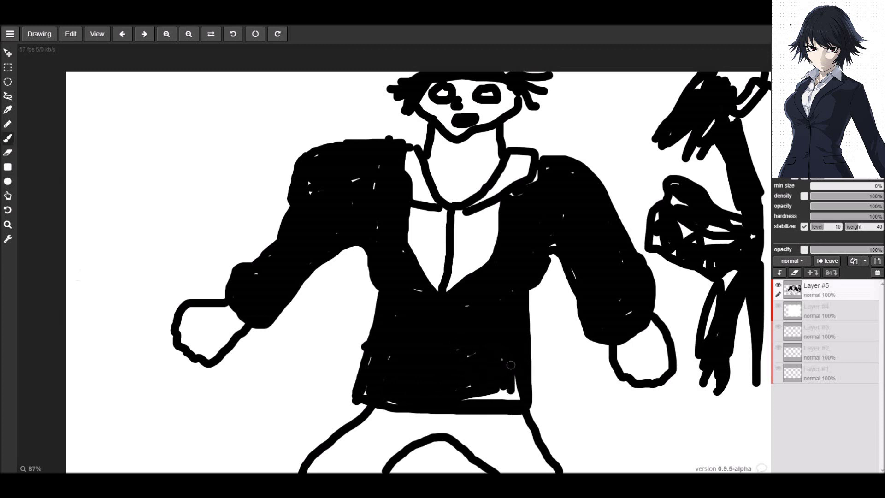
mouse_move(474, 400)
left_mouse_down()
mouse_move(511, 393)
mouse_move(519, 367)
mouse_move(512, 391)
left_mouse_up()
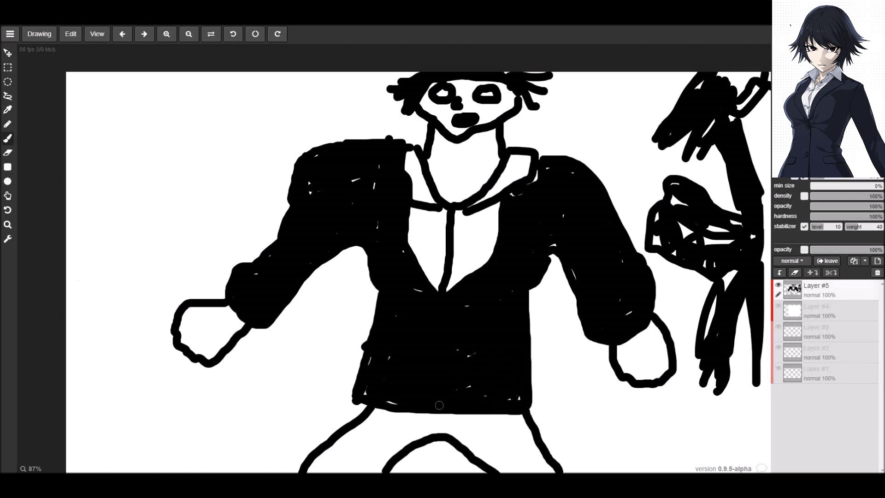
Step: Fill both trouser legs beneath the jacket hem solid black down to the canvas's lower edge
mouse_move(378, 464)
left_mouse_down()
mouse_move(401, 437)
mouse_move(422, 425)
mouse_move(374, 470)
mouse_move(436, 422)
mouse_move(369, 408)
mouse_move(524, 415)
mouse_move(557, 470)
mouse_move(502, 471)
mouse_move(558, 465)
mouse_move(539, 468)
mouse_move(519, 428)
mouse_move(543, 468)
mouse_move(493, 425)
mouse_move(437, 422)
mouse_move(496, 422)
left_mouse_up()
mouse_move(409, 424)
left_mouse_down()
mouse_move(445, 424)
mouse_move(418, 433)
mouse_move(454, 431)
mouse_move(507, 468)
mouse_move(508, 421)
left_mouse_up()
mouse_move(528, 456)
left_mouse_down()
mouse_move(492, 431)
mouse_move(482, 441)
mouse_move(454, 433)
mouse_move(489, 457)
mouse_move(472, 432)
mouse_move(504, 460)
left_mouse_up()
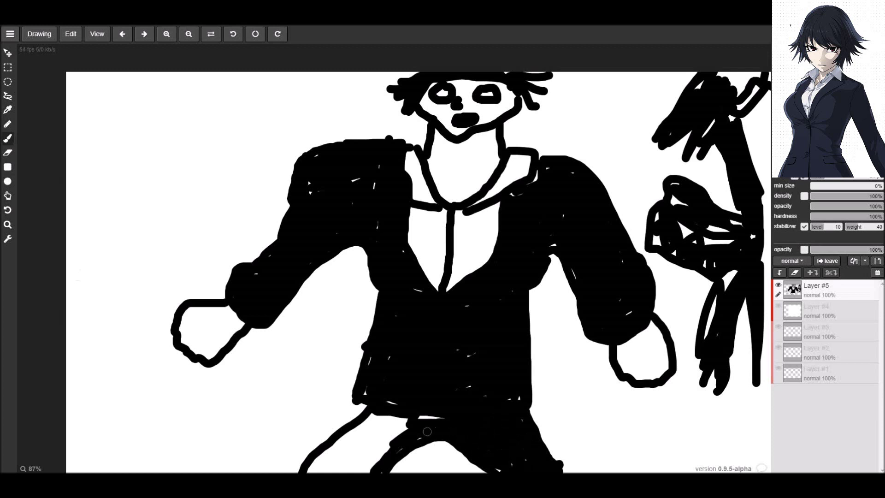
mouse_move(427, 432)
left_mouse_down()
mouse_move(409, 419)
mouse_move(430, 415)
mouse_move(379, 427)
mouse_move(385, 441)
mouse_move(392, 438)
mouse_move(365, 464)
mouse_move(303, 471)
left_mouse_up()
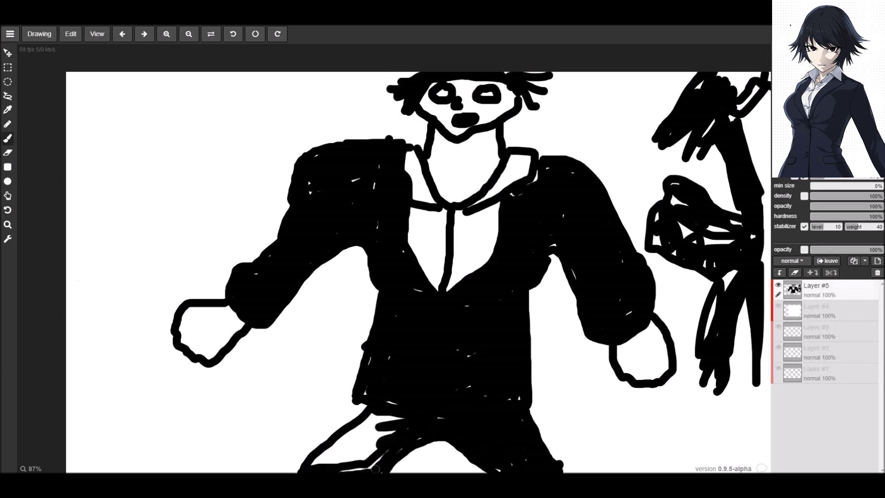
mouse_move(375, 469)
left_mouse_down()
mouse_move(387, 447)
mouse_move(344, 470)
mouse_move(389, 445)
mouse_move(361, 458)
mouse_move(360, 443)
mouse_move(313, 465)
mouse_move(344, 438)
mouse_move(332, 459)
mouse_move(365, 439)
mouse_move(372, 420)
mouse_move(348, 443)
mouse_move(370, 422)
mouse_move(340, 439)
mouse_move(380, 419)
mouse_move(369, 418)
mouse_move(403, 415)
mouse_move(362, 452)
mouse_move(332, 460)
mouse_move(378, 467)
left_mouse_up()
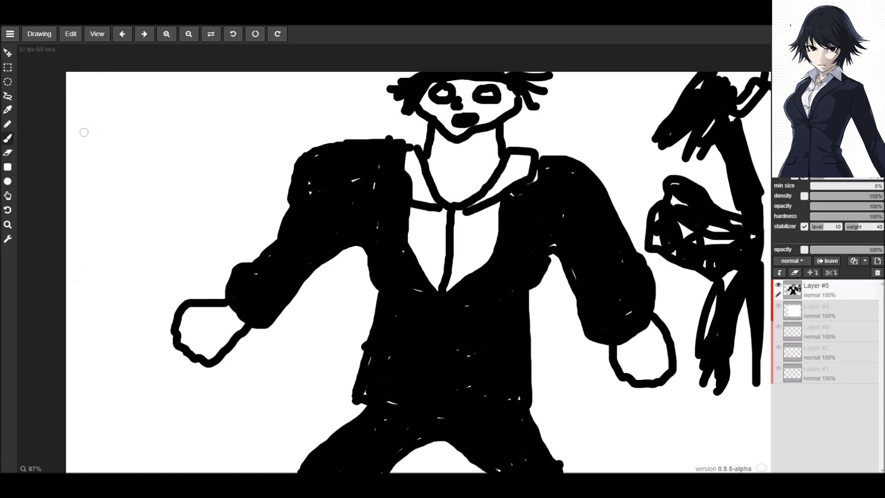
Step: Draw a two-cup bikini top and a matching T-shaped bottom beneath it in the blank area left of the suited character
mouse_move(88, 133)
left_mouse_down()
mouse_move(106, 157)
mouse_move(126, 158)
mouse_move(146, 125)
mouse_move(145, 133)
mouse_move(170, 131)
mouse_move(169, 153)
mouse_move(188, 154)
mouse_move(223, 133)
left_mouse_up()
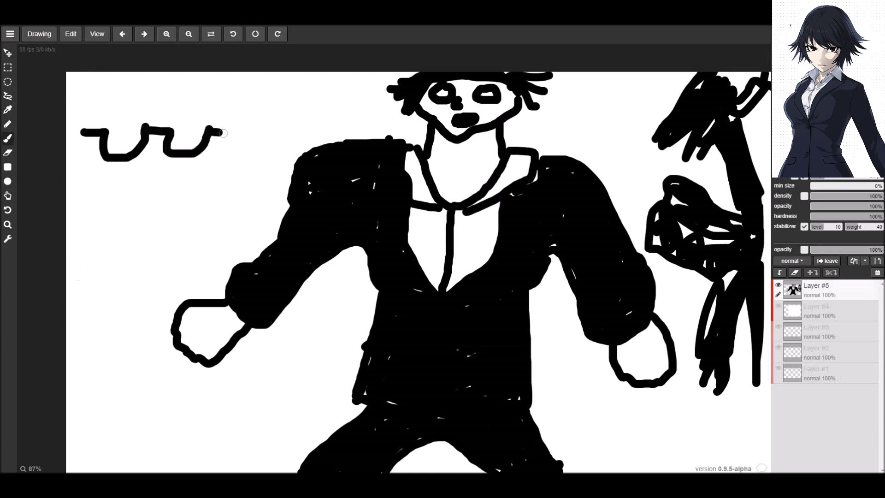
left_click_drag(107, 127, 188, 131)
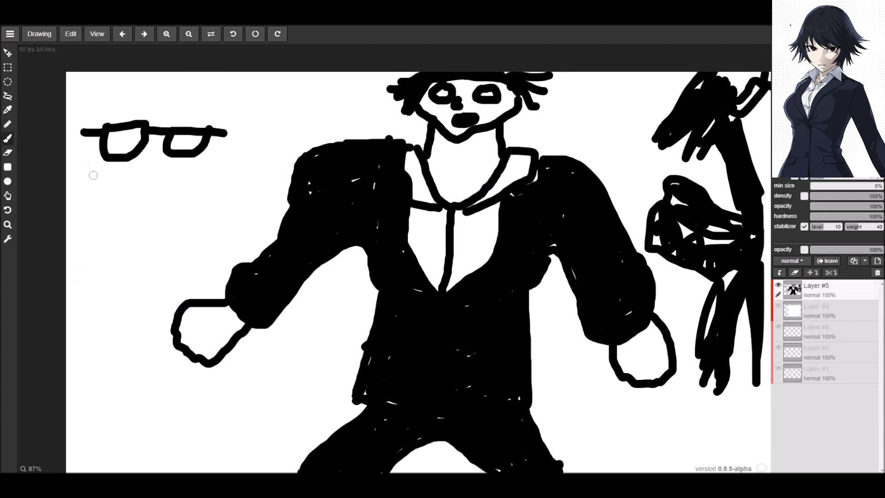
left_click_drag(102, 205, 208, 198)
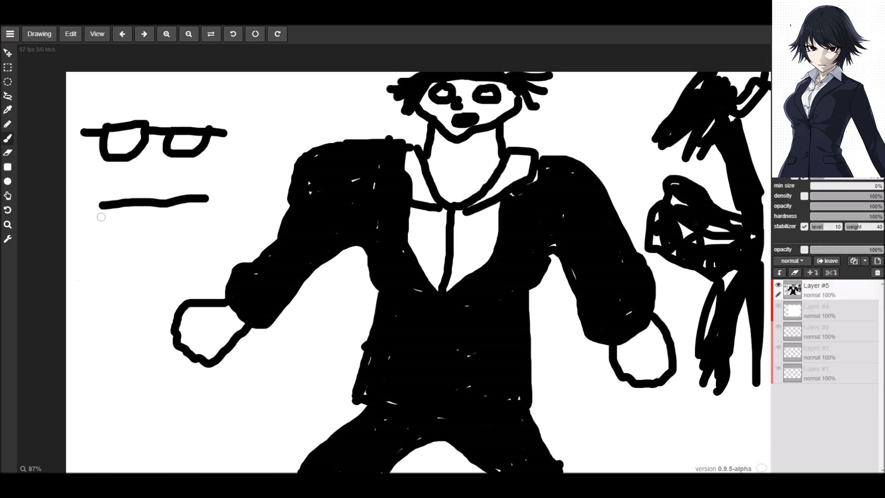
mouse_move(100, 204)
left_mouse_down()
mouse_move(100, 225)
mouse_move(124, 225)
left_mouse_up()
left_click_drag(202, 202, 203, 228)
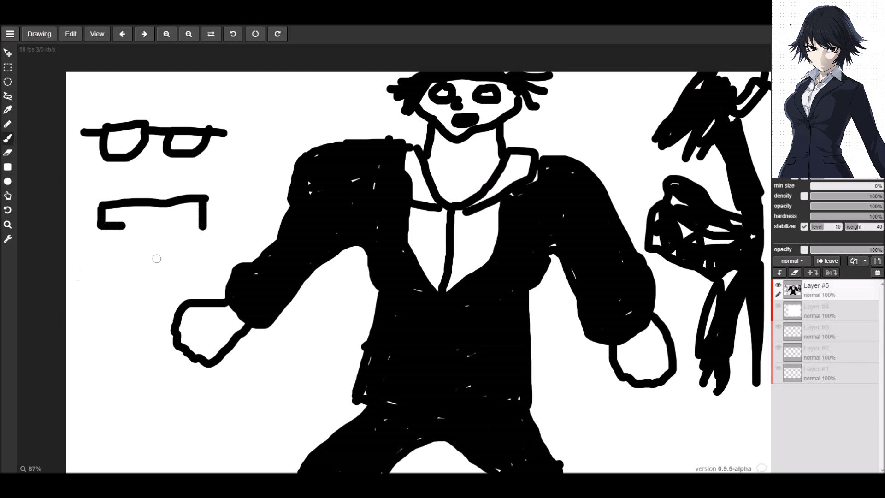
mouse_move(203, 227)
left_mouse_down()
mouse_move(177, 225)
mouse_move(179, 237)
mouse_move(165, 252)
mouse_move(136, 255)
mouse_move(132, 223)
left_mouse_up()
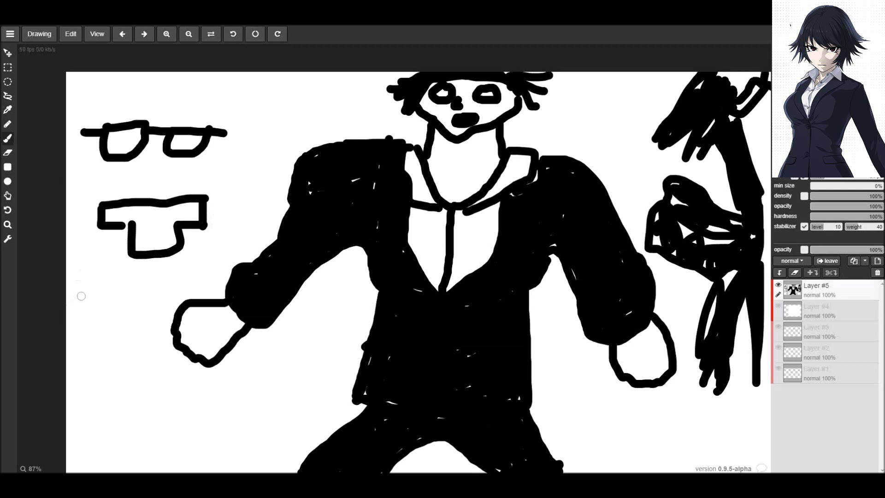
left_click_drag(114, 223, 130, 224)
left_click_drag(176, 247, 212, 215)
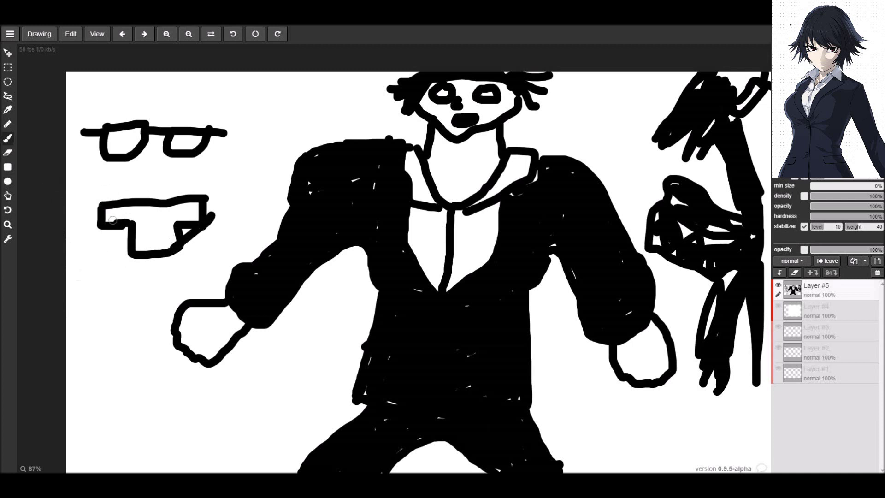
left_click_drag(112, 220, 109, 225)
left_click(122, 34)
Step: Add a navel dot between the bikini pieces and join them with a waist line on each side
left_click(155, 184)
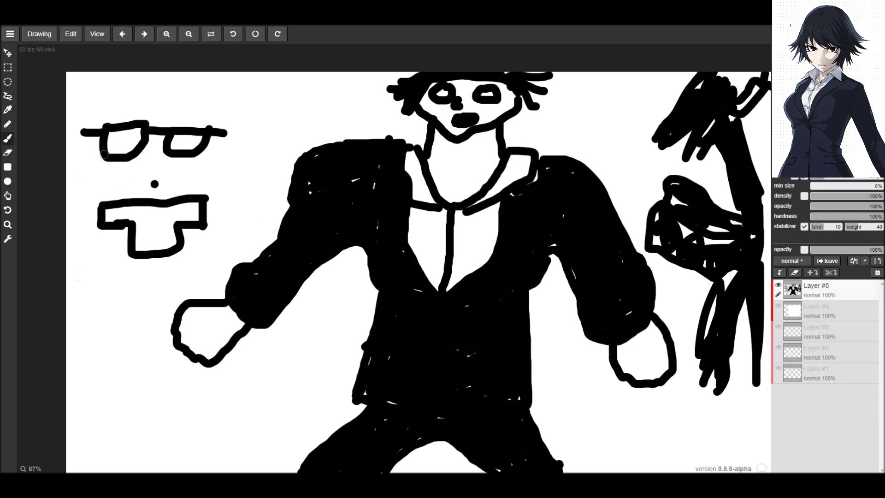
left_click_drag(109, 160, 105, 203)
left_click_drag(204, 150, 206, 203)
Step: Draw both legs of the bikini figure spreading outward from the bottom piece, replacing a short closed first leg
mouse_move(115, 225)
left_mouse_down()
mouse_move(99, 229)
mouse_move(94, 270)
mouse_move(73, 308)
mouse_move(110, 312)
mouse_move(131, 251)
left_mouse_up()
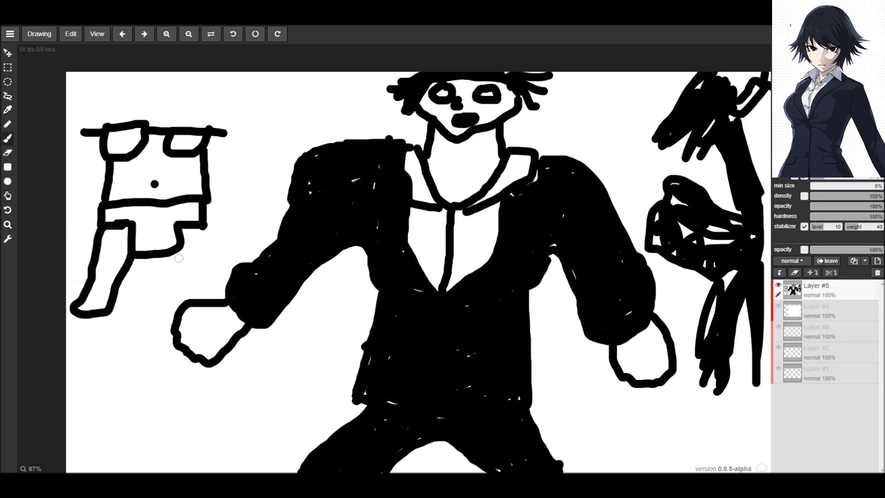
left_click(122, 33)
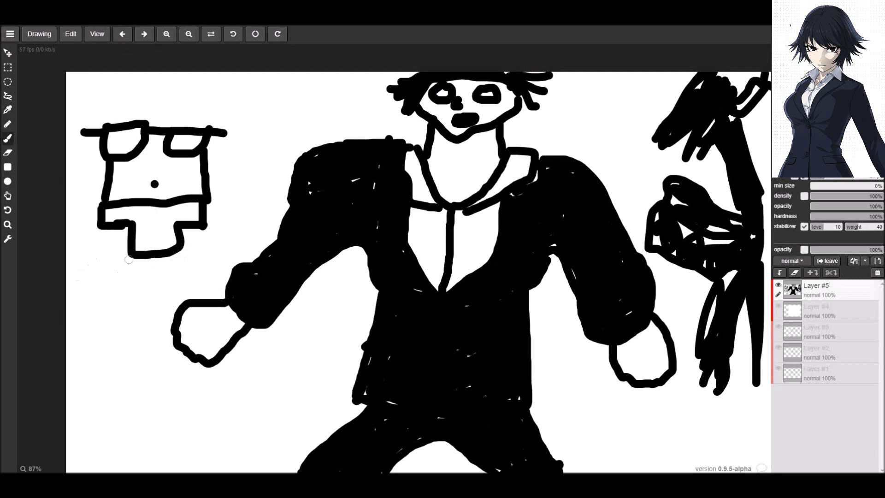
left_click_drag(129, 251, 83, 361)
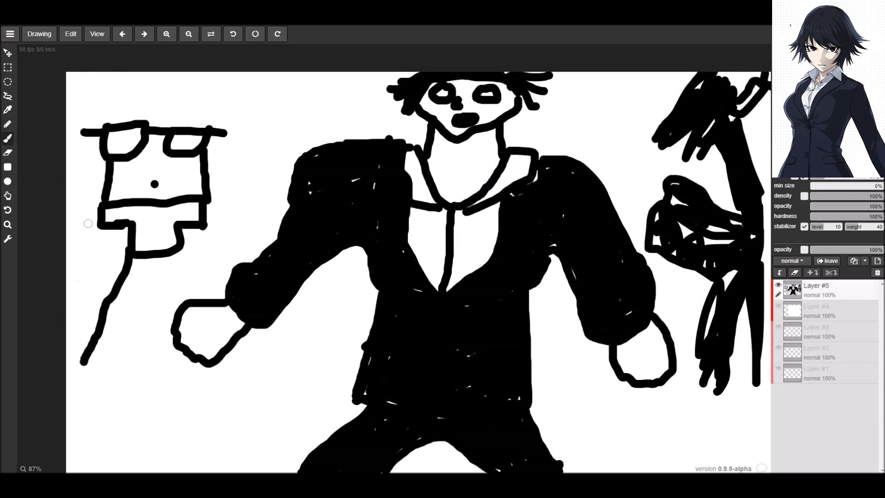
left_click_drag(98, 227, 59, 320)
left_click_drag(179, 248, 212, 294)
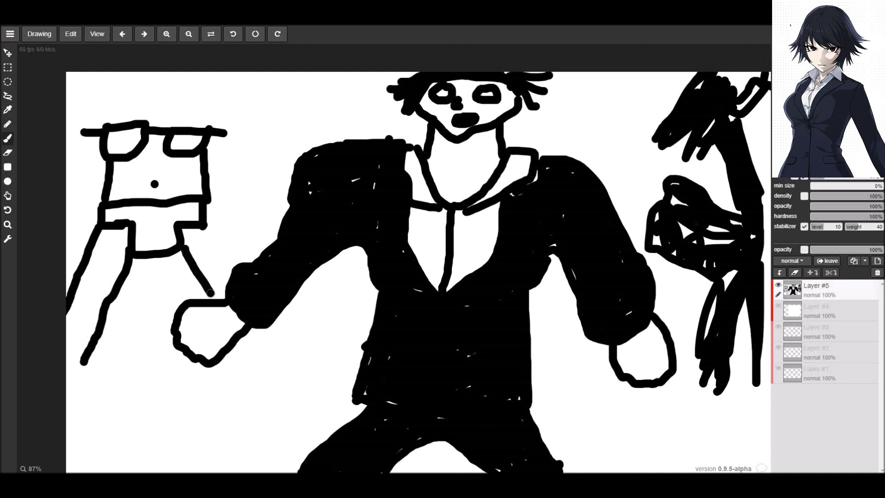
left_click_drag(207, 227, 236, 258)
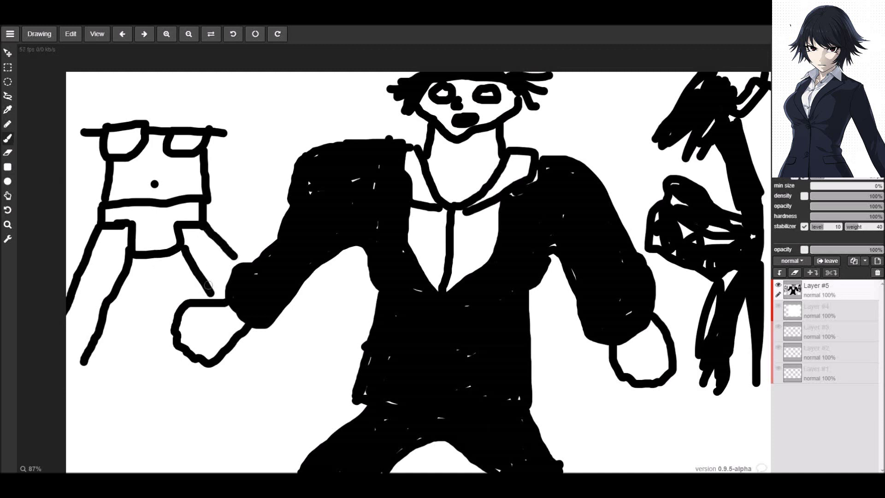
left_click_drag(214, 293, 220, 297)
Step: Draw the neck, shoulder lines and arms of the bikini figure above the top, closing the arm nearest the suited character
mouse_move(105, 125)
left_mouse_down()
mouse_move(84, 111)
mouse_move(71, 136)
left_mouse_up()
mouse_move(210, 131)
left_mouse_down()
mouse_move(233, 129)
mouse_move(249, 155)
mouse_move(269, 160)
left_mouse_up()
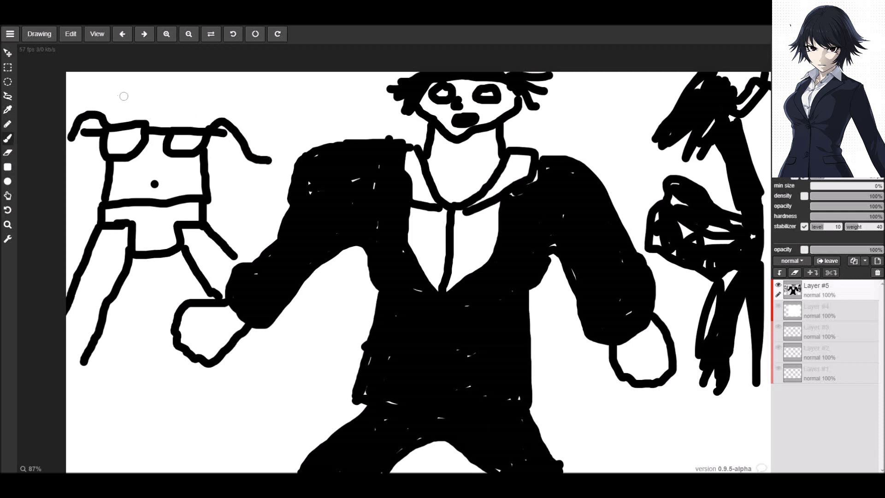
mouse_move(71, 100)
left_mouse_down()
mouse_move(99, 88)
mouse_move(141, 104)
left_mouse_up()
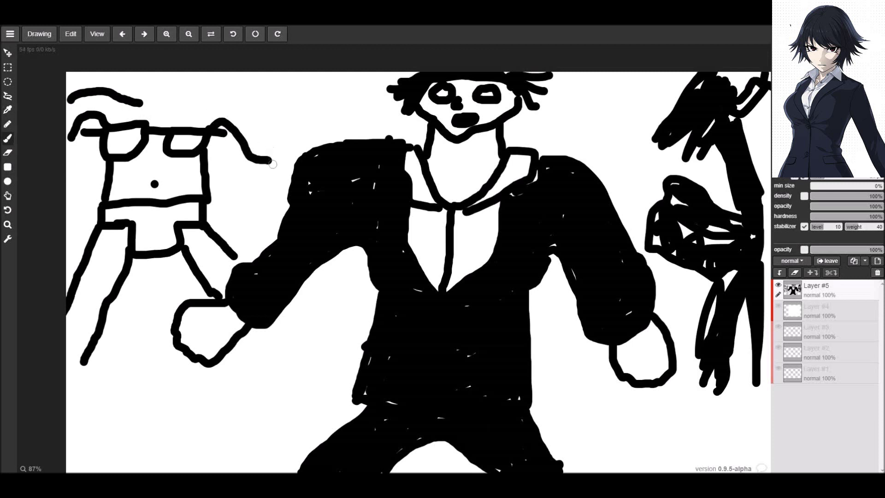
mouse_move(282, 145)
left_mouse_down()
mouse_move(238, 104)
mouse_move(197, 95)
mouse_move(147, 101)
mouse_move(138, 69)
left_mouse_up()
left_click_drag(179, 99, 191, 71)
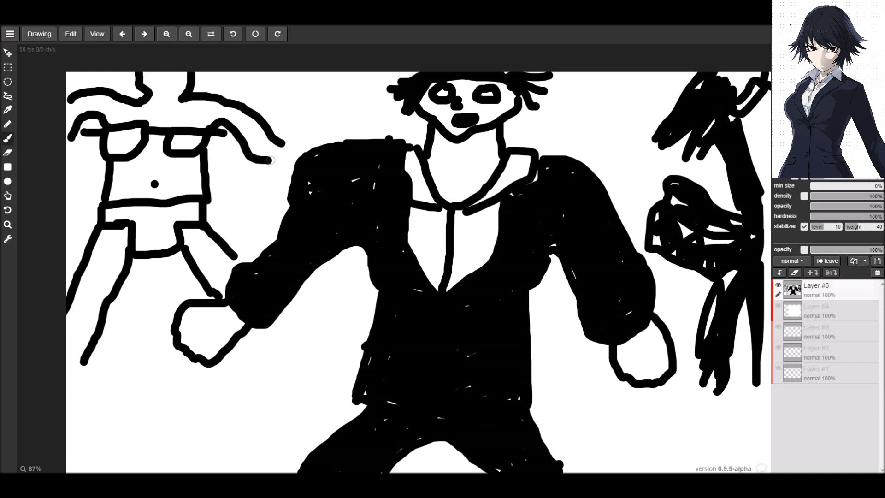
mouse_move(269, 160)
left_mouse_down()
mouse_move(285, 149)
mouse_move(278, 141)
left_mouse_up()
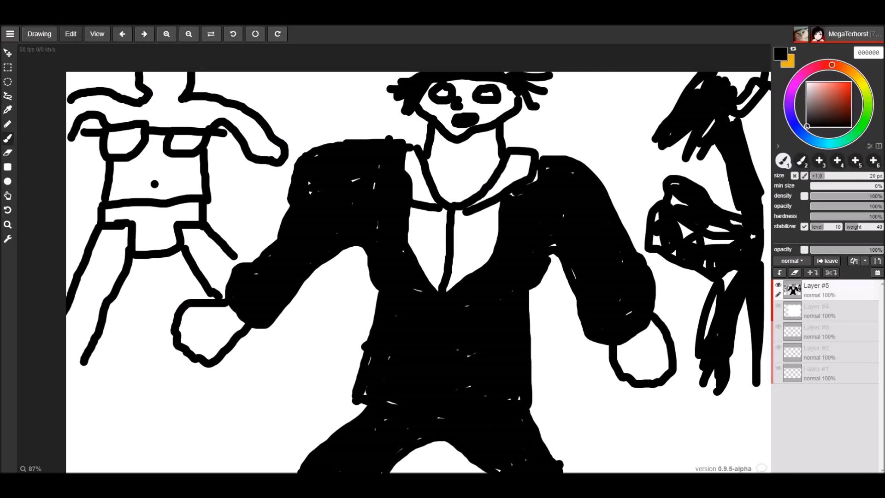
Step: Select the entire canvas and sample white (ffffff) from the background as the drawing color
left_click(70, 34)
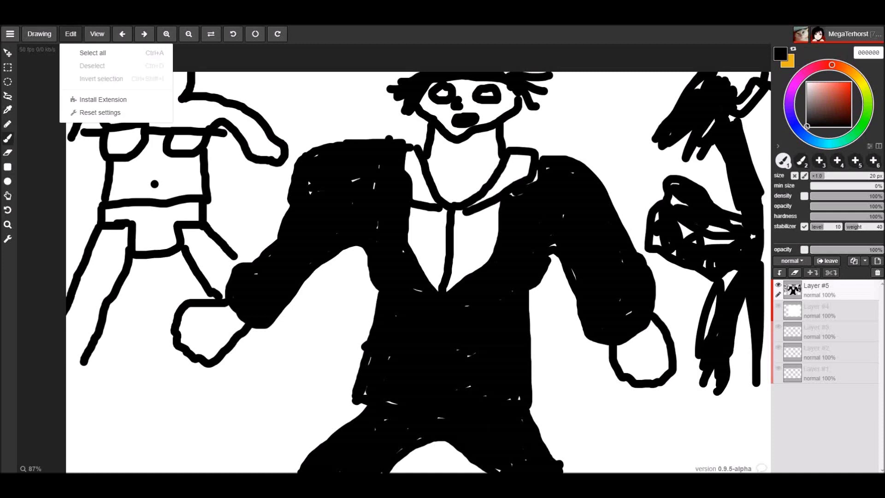
left_click(92, 52)
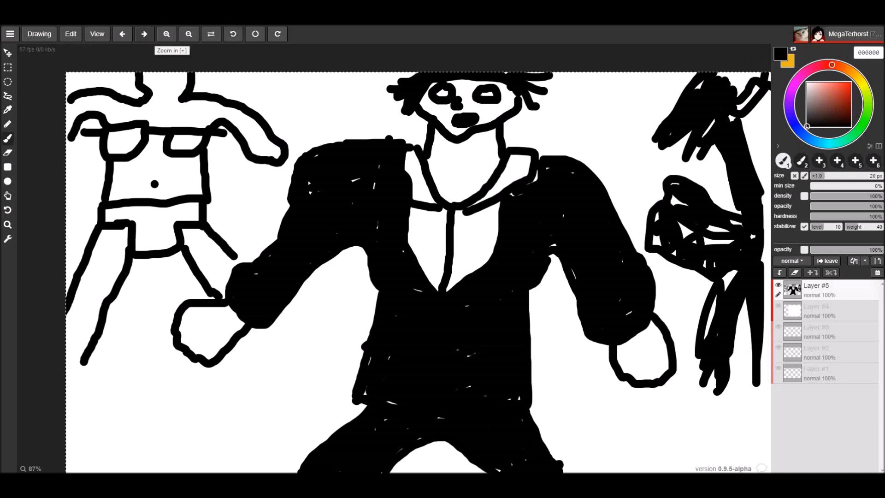
left_click(263, 141, "alt")
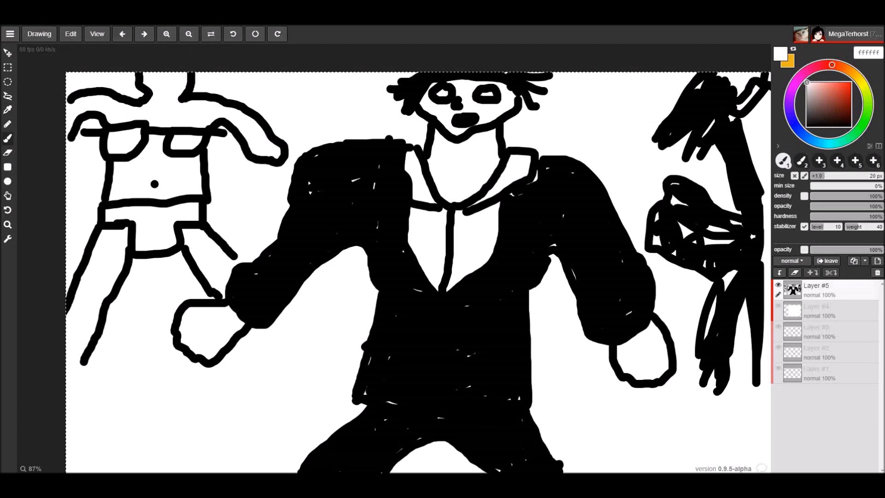
left_click(70, 34)
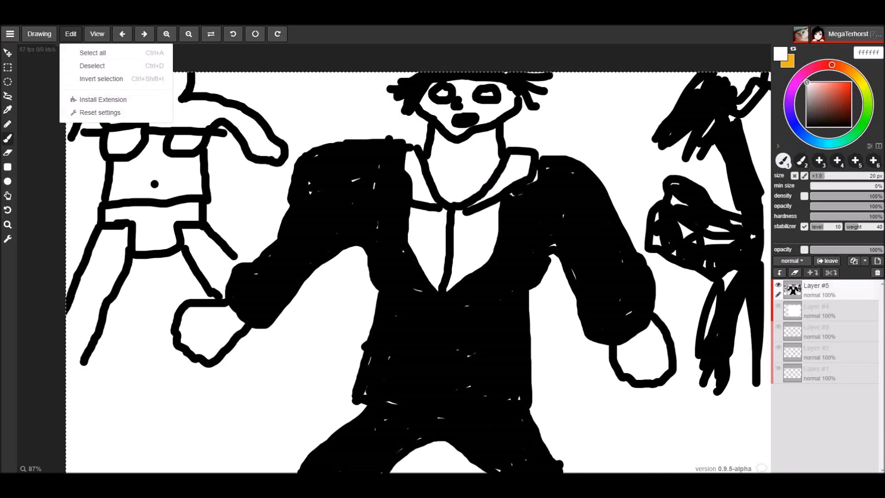
left_click(39, 34)
left_click(48, 53)
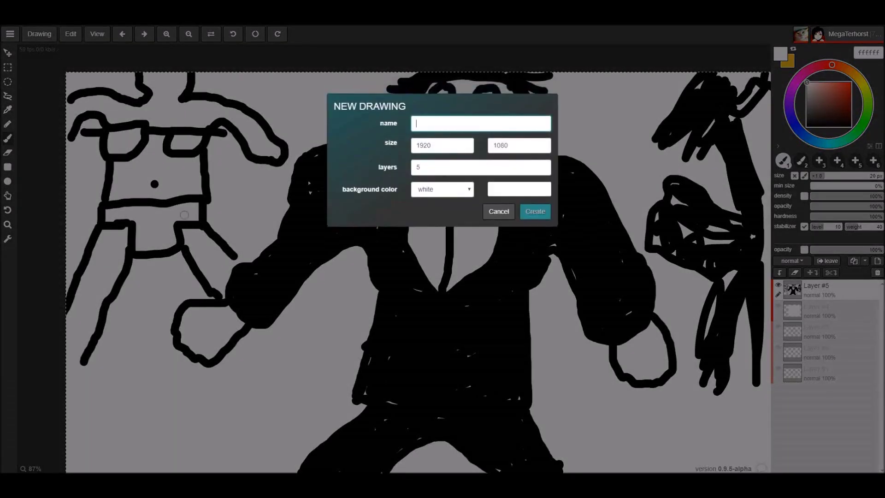
left_click(499, 211)
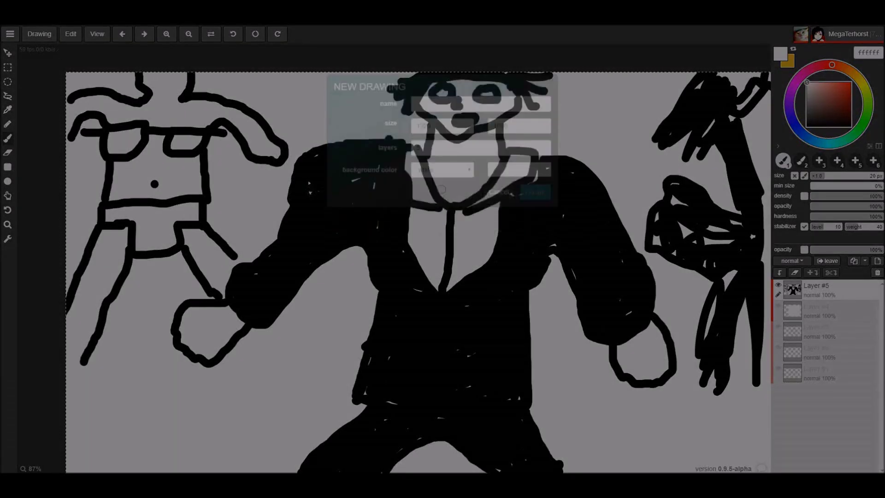
left_click(40, 34)
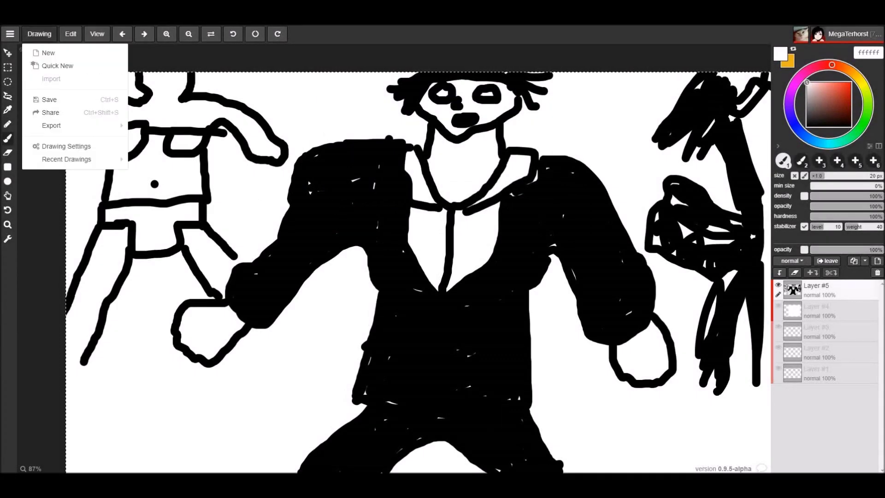
left_click(20, 131)
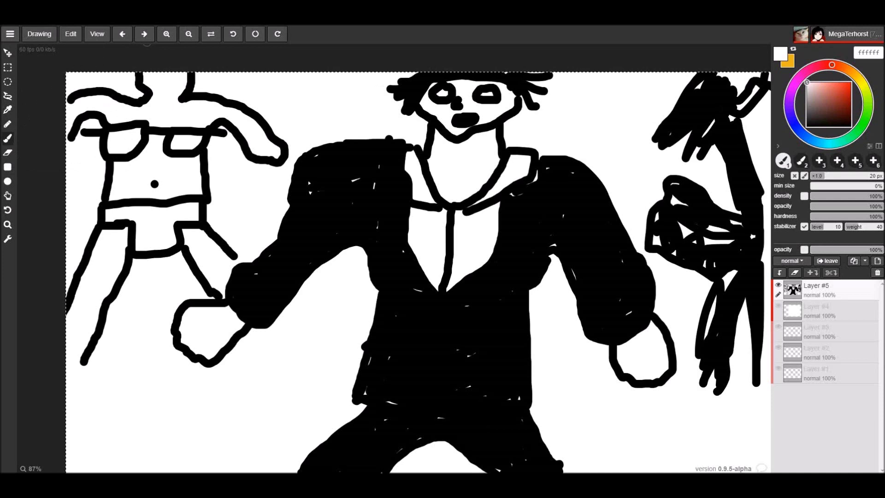
Step: Clear the finished drawing by covering the whole canvas with a filled white rectangle
left_click(7, 167)
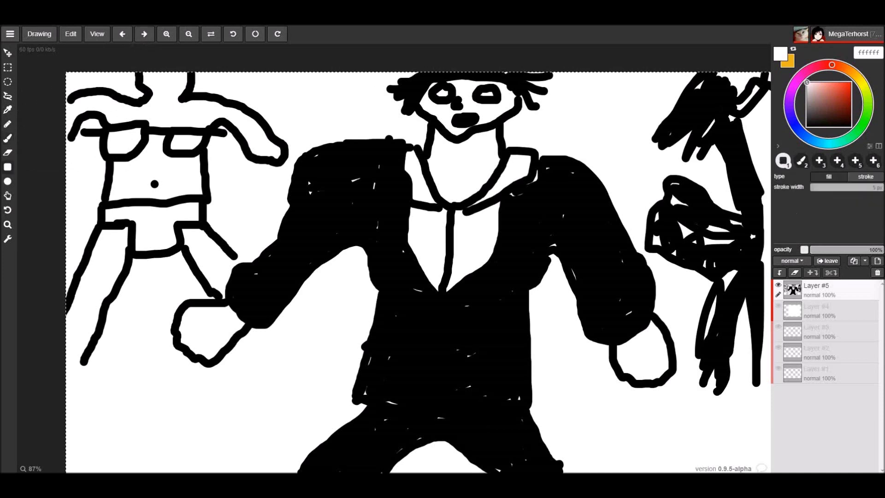
mouse_move(66, 73)
left_mouse_down()
mouse_move(334, 316)
mouse_move(605, 387)
mouse_move(767, 473)
left_mouse_up()
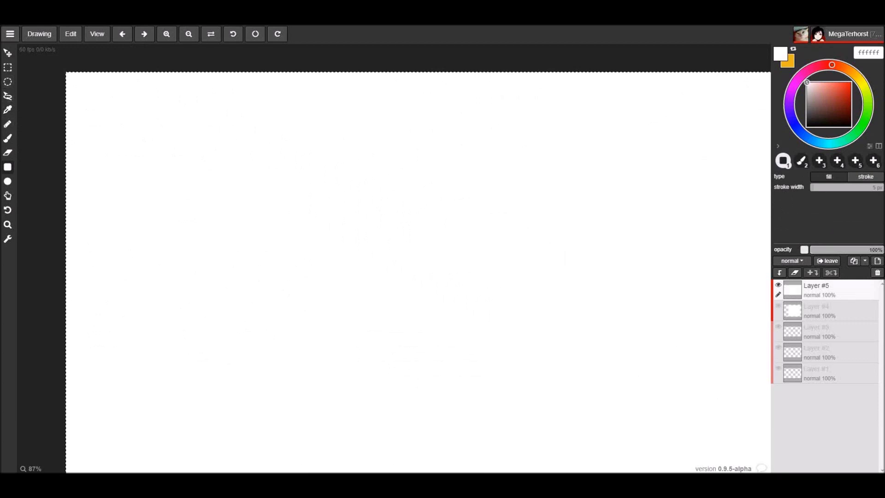
left_click(7, 52)
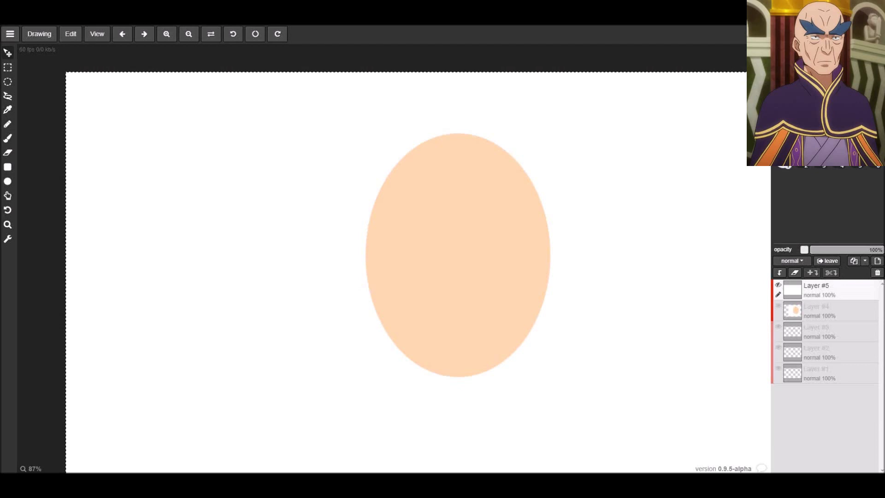
Step: Add two white oval eyes to the peach head and draw a long black nose outline between them
left_click_drag(411, 213, 444, 240)
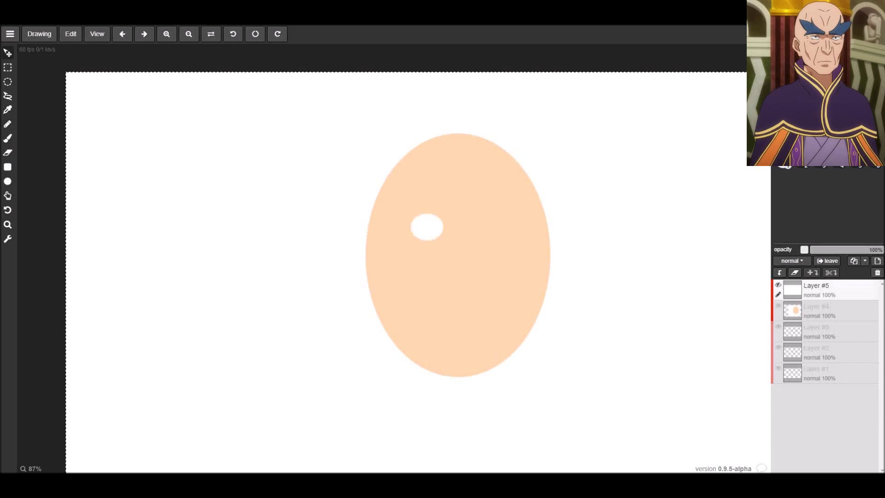
left_click_drag(486, 217, 518, 240)
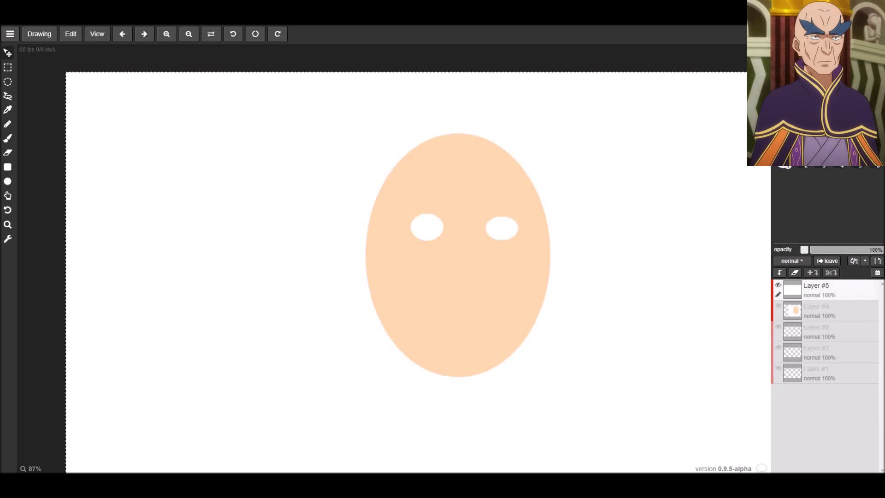
mouse_move(455, 231)
left_mouse_down()
mouse_move(440, 270)
mouse_move(484, 277)
mouse_move(468, 228)
left_mouse_up()
key("ctrl+z")
mouse_move(457, 229)
left_mouse_down()
mouse_move(442, 268)
mouse_move(460, 283)
mouse_move(466, 272)
left_mouse_up()
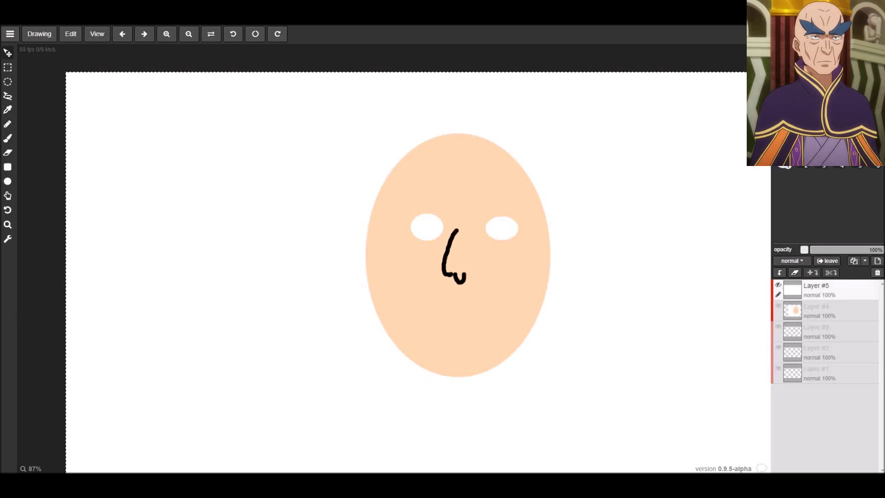
mouse_move(472, 228)
left_mouse_down()
mouse_move(477, 257)
mouse_move(468, 271)
left_mouse_up()
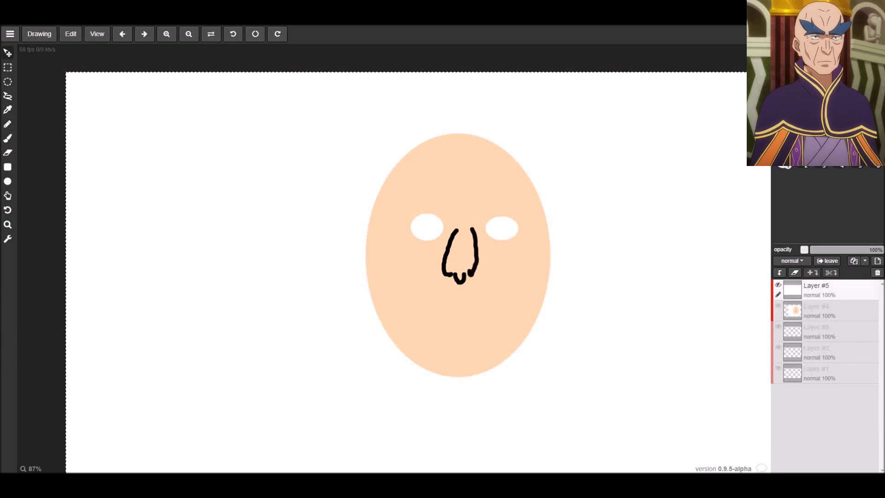
Step: Complete the face with a wrinkle line on each cheek, a short flat mouth and a black dot pupil in each eye
left_click_drag(441, 285, 420, 332)
left_click_drag(480, 290, 497, 344)
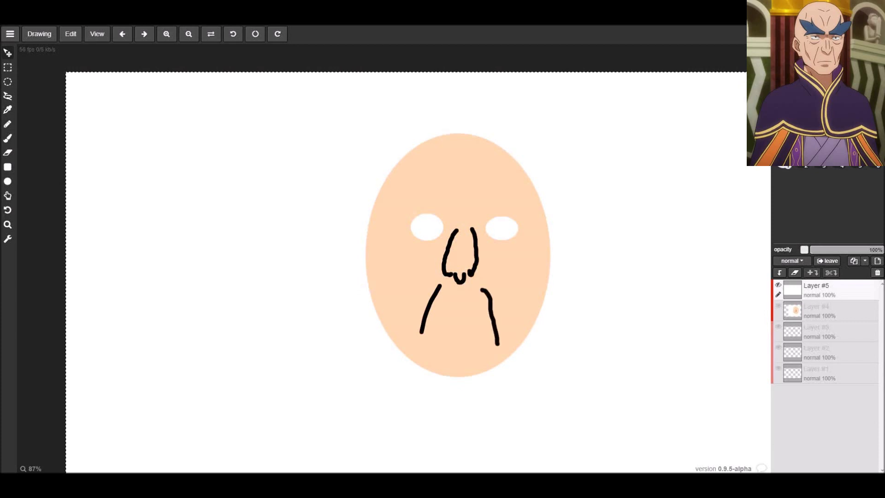
left_click_drag(442, 321, 470, 321)
left_click(425, 225)
left_click(505, 229)
Step: Outline spiky, slanted eyebrows above both eyes in dark blue and fill them solid
mouse_move(442, 217)
left_mouse_down()
mouse_move(402, 180)
mouse_move(407, 195)
mouse_move(384, 194)
mouse_move(399, 203)
mouse_move(389, 214)
mouse_move(445, 217)
mouse_move(485, 213)
mouse_move(529, 189)
mouse_move(524, 203)
mouse_move(538, 201)
mouse_move(521, 212)
mouse_move(535, 220)
mouse_move(487, 220)
left_mouse_up()
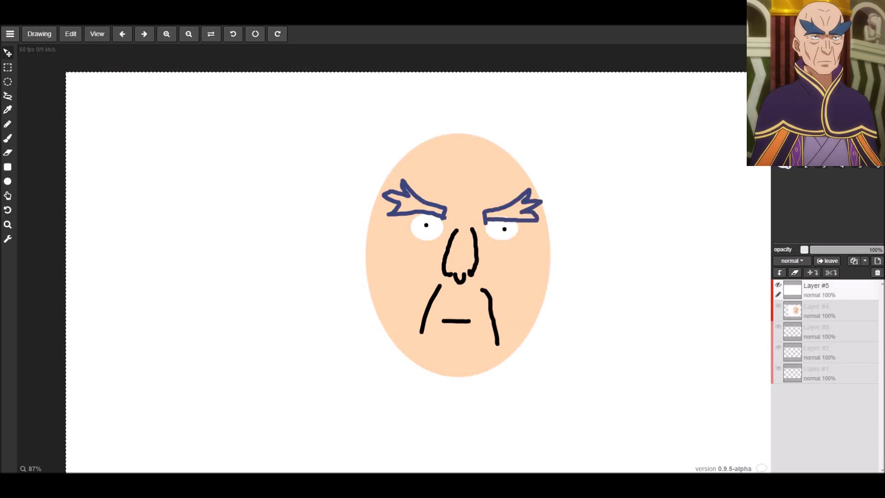
mouse_move(487, 215)
left_mouse_down()
mouse_move(532, 214)
mouse_move(500, 210)
mouse_move(531, 205)
mouse_move(517, 202)
mouse_move(526, 197)
left_mouse_up()
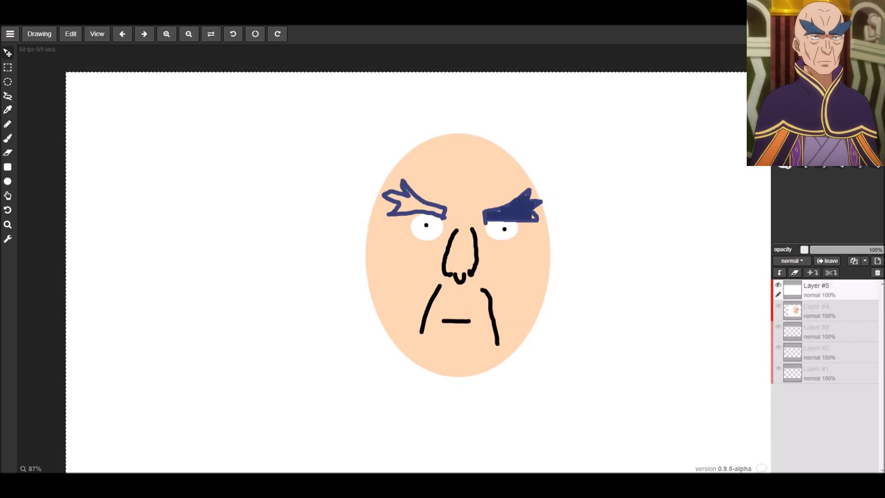
mouse_move(443, 213)
left_mouse_down()
mouse_move(398, 207)
mouse_move(411, 194)
mouse_move(431, 203)
mouse_move(390, 195)
left_mouse_up()
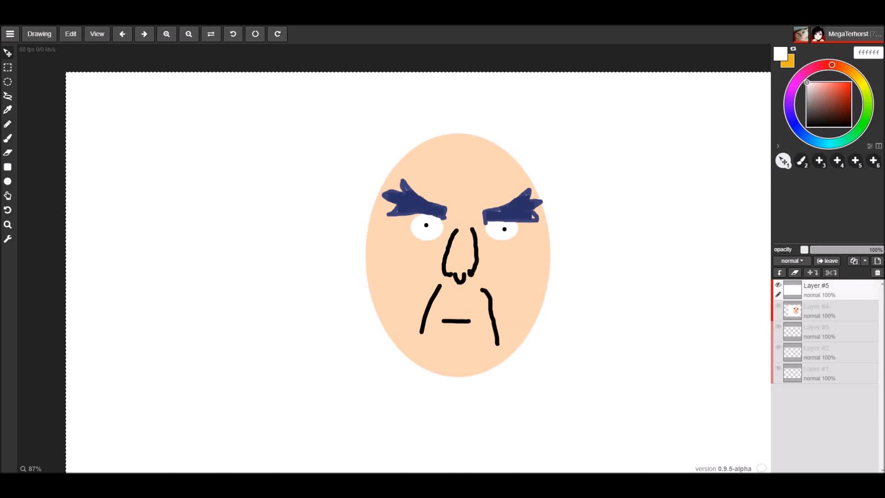
Step: Undo every stroke of the bald character until the canvas is blank, and clear the canvas selection
key("ctrl+z")
key("ctrl+z")
key("ctrl+z")
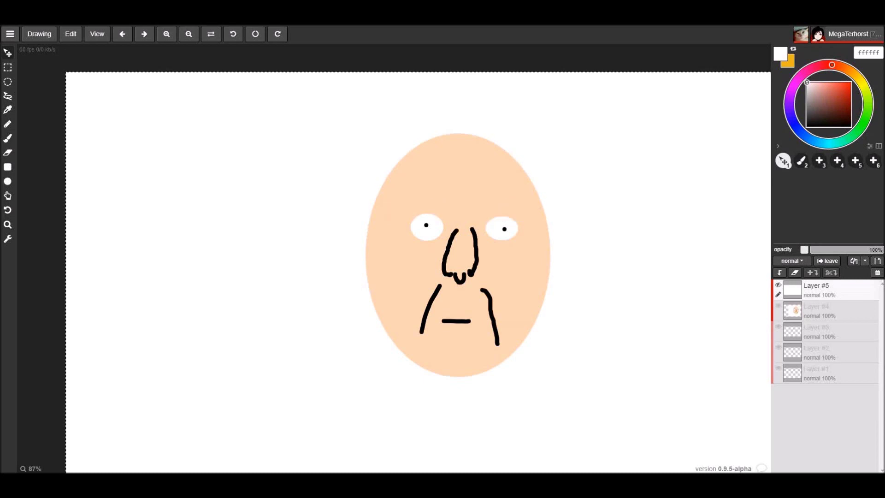
key("ctrl+z")
key("ctrl+z")
key("ctrl+z")
key("ctrl+z")
key("ctrl+z")
key("ctrl+z")
key("ctrl+z")
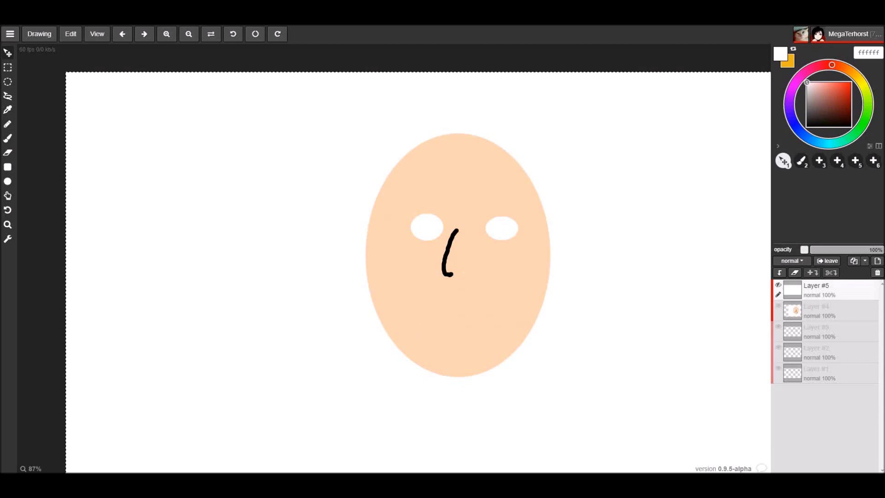
key("ctrl+z")
key("ctrl+z")
key("ctrl+z")
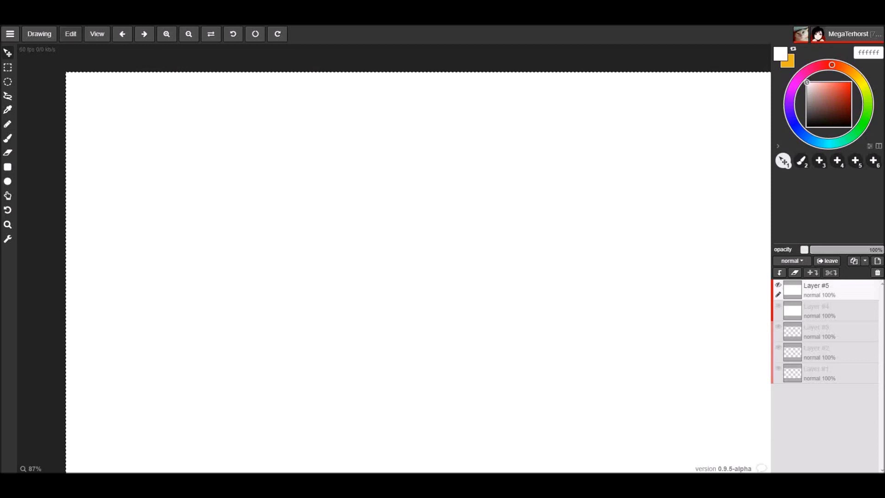
left_click(70, 33)
key("ctrl+d")
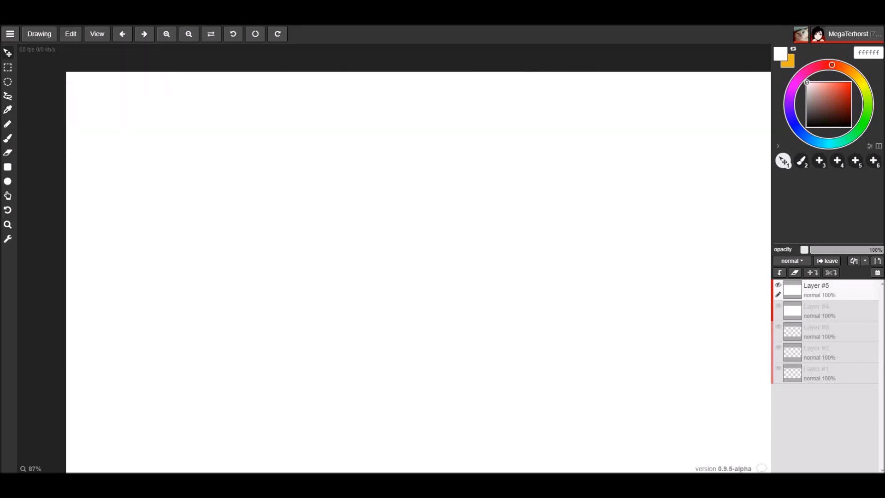